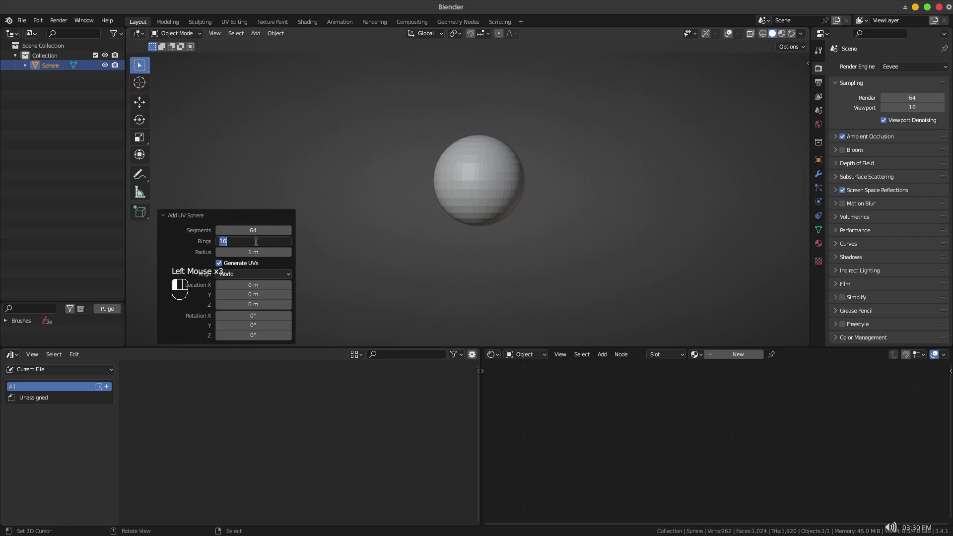
# Set the new UV sphere's ring count to 32 and collapse its creation settings.
pyautogui.write('32')
pyautogui.press('Return')
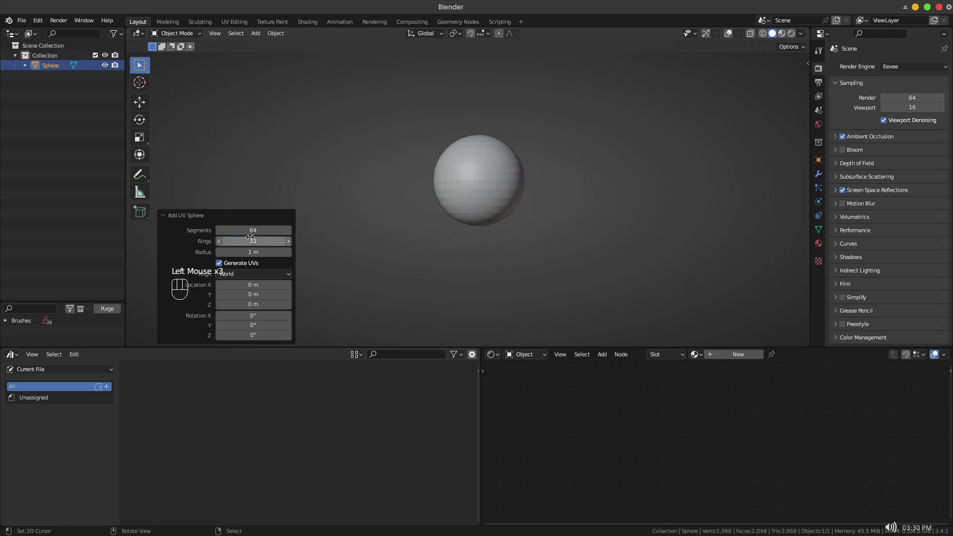
pyautogui.click(218, 215)
# Shade the sphere smooth and switch the viewport to Material Preview shading.
pyautogui.rightClick(485, 162)
pyautogui.press('w')
pyautogui.click(484, 162)
pyautogui.scroll(3, 521, 165)
pyautogui.keyDown('shift'); pyautogui.moveTo(523, 168); pyautogui.dragTo(508, 193, button='middle'); pyautogui.keyUp('shift')
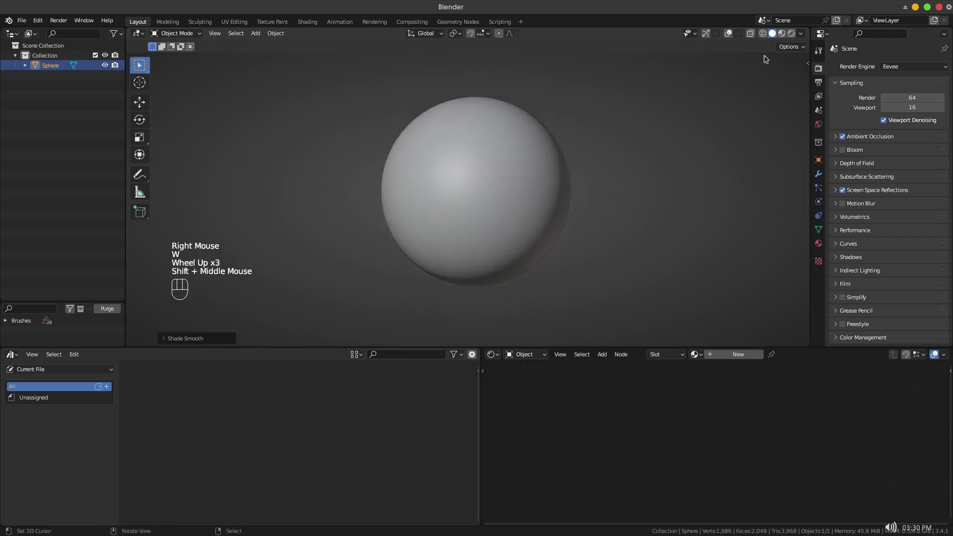
pyautogui.click(782, 33)
pyautogui.keyDown('shift'); pyautogui.moveTo(565, 172); pyautogui.dragTo(558, 170, button='middle'); pyautogui.keyUp('shift')
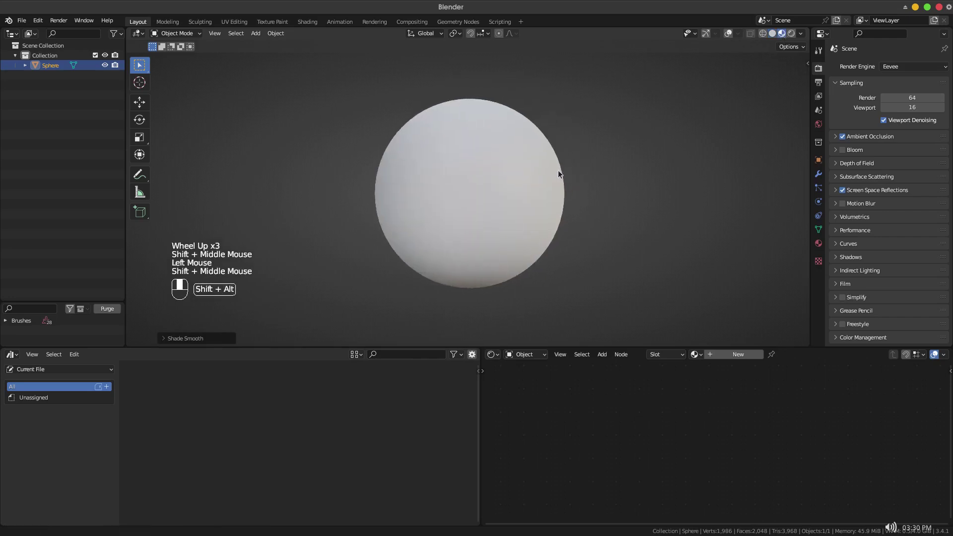
# Examine the Lily Surface Scraper add-on's preferences by filtering the add-ons for "lily", and return to the 3D viewport.
pyautogui.click(138, 33)
pyautogui.click(453, 117)
pyautogui.doubleClick(648, 58)
pyautogui.write('lily')
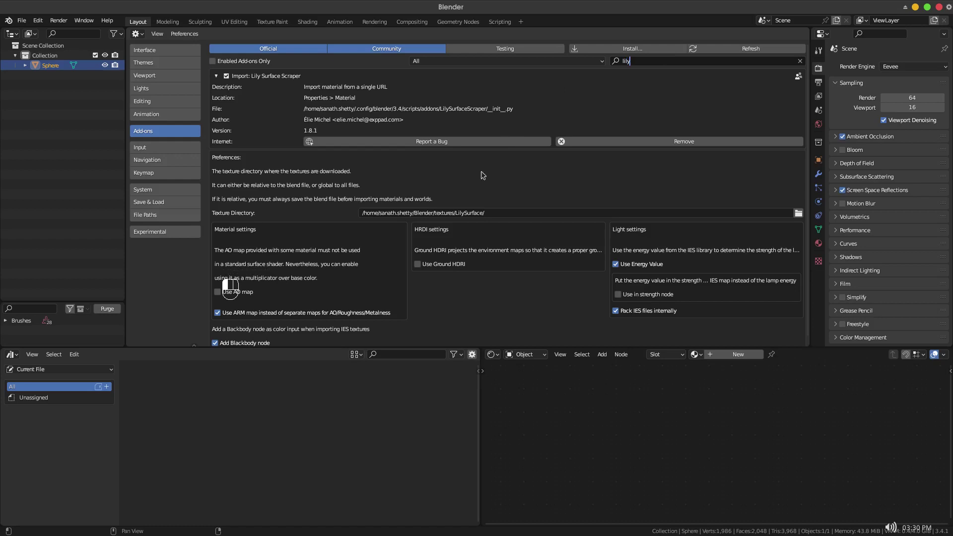
pyautogui.scroll(-3, 484, 176)
pyautogui.scroll(2, 486, 176)
pyautogui.scroll(-1, 489, 178)
pyautogui.scroll(1, 489, 178)
pyautogui.scroll(-1, 491, 179)
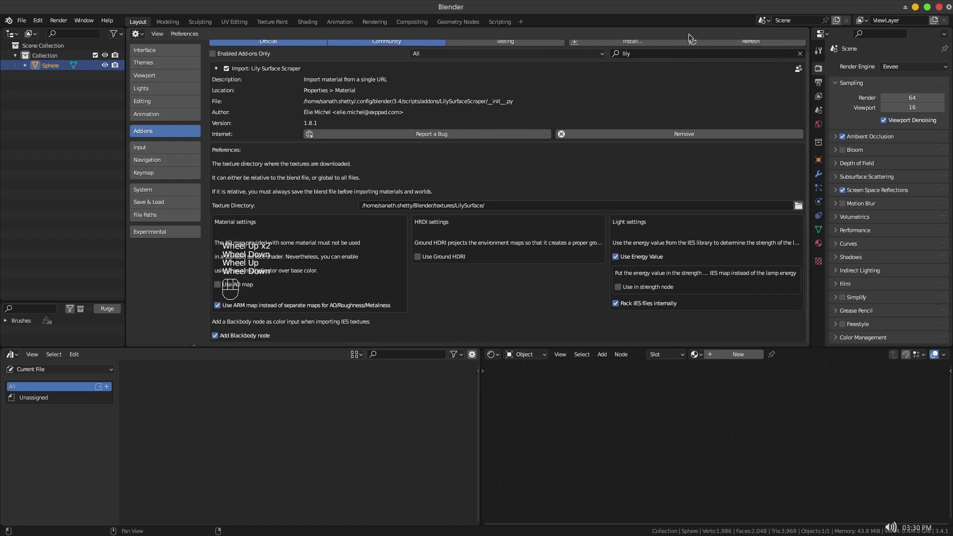
pyautogui.click(137, 34)
pyautogui.click(149, 60)
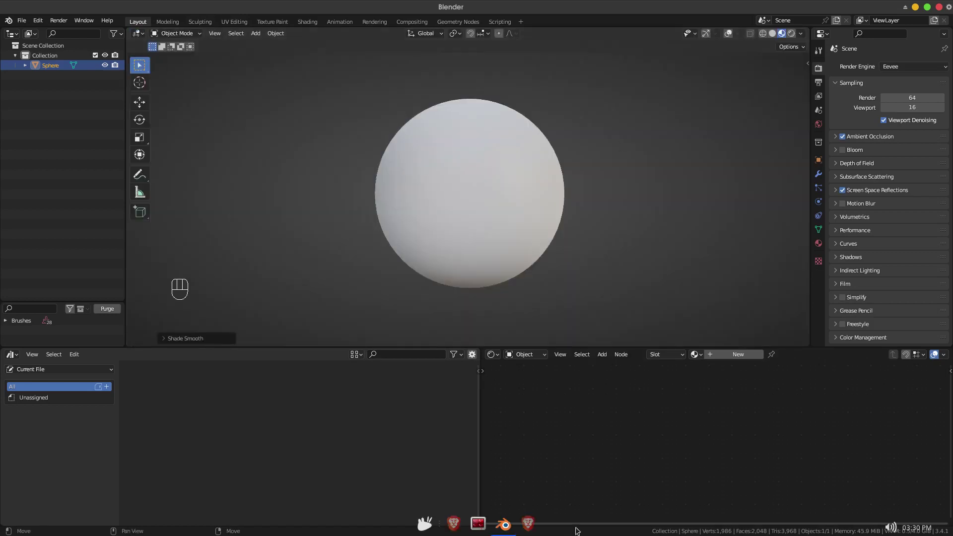
# Switch to the ambientCG page in the browser and copy the link address of the PavingStones122 red brick material.
pyautogui.click(537, 528)
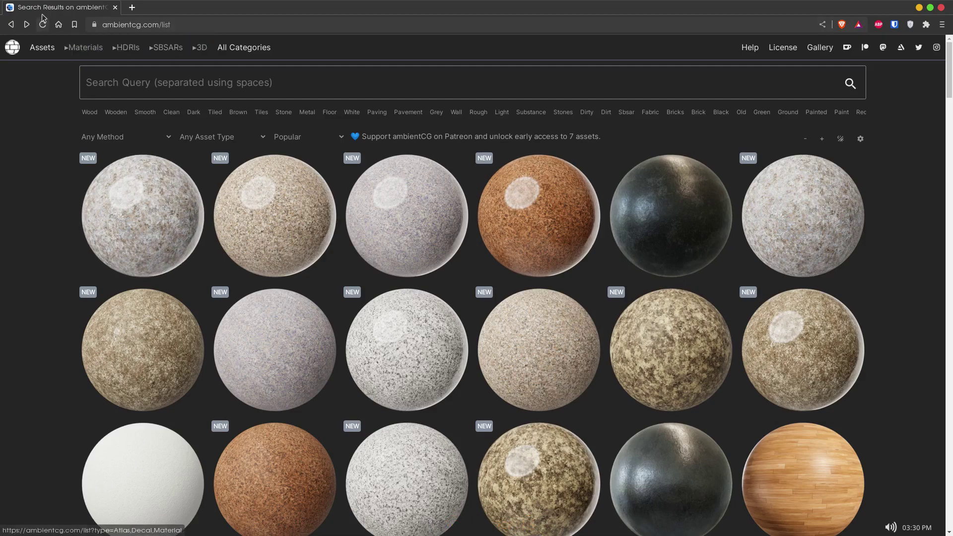
pyautogui.scroll(-7, 320, 152)
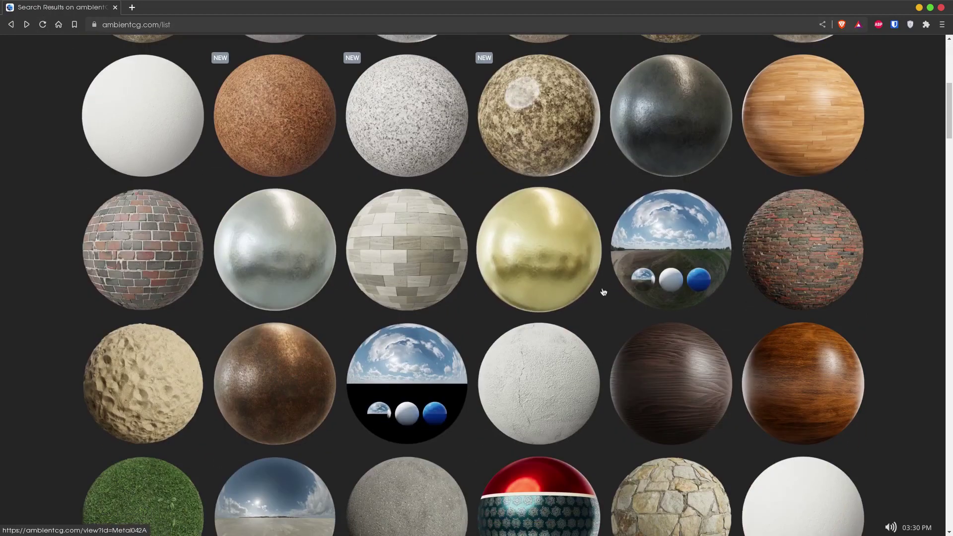
pyautogui.rightClick(820, 229)
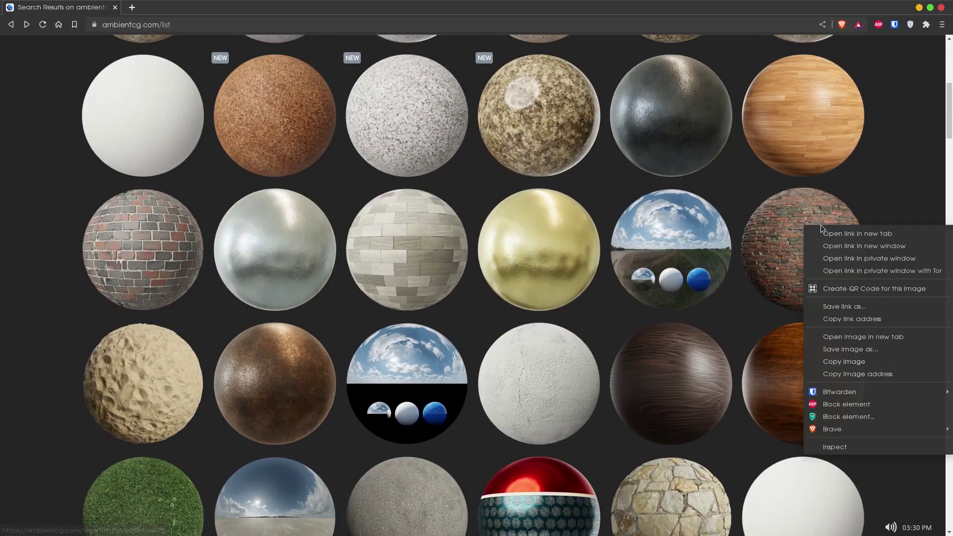
pyautogui.click(852, 321)
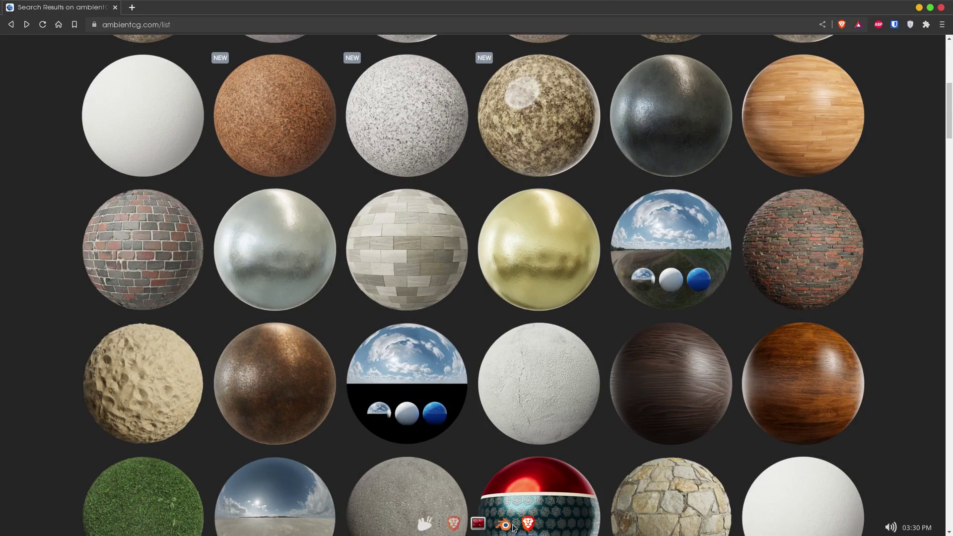
# Switch to Blender and import the copied material link onto the sphere with Lily Surface Scraper, using the 2K-JPG variant.
pyautogui.click(504, 525)
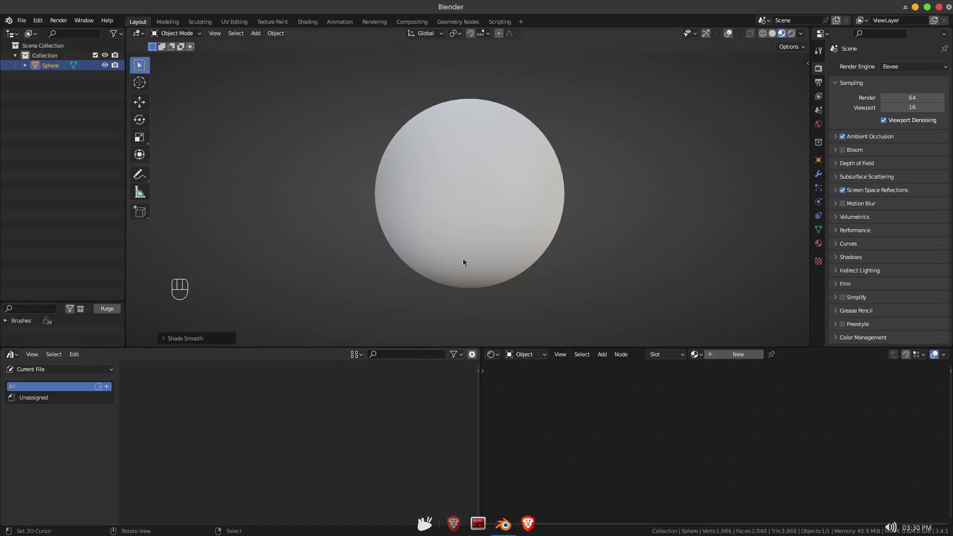
pyautogui.click(818, 243)
pyautogui.click(894, 153)
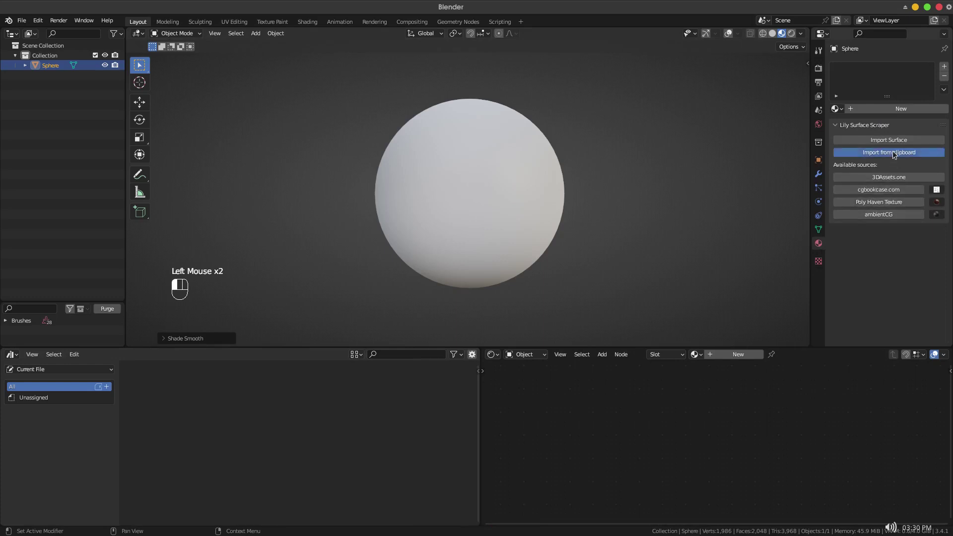
pyautogui.click(892, 168)
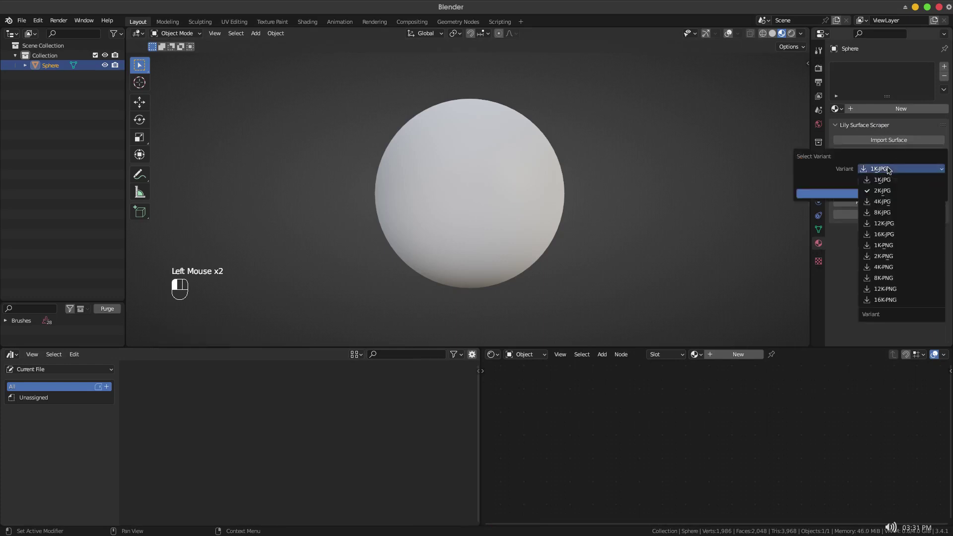
pyautogui.click(882, 188)
pyautogui.click(882, 194)
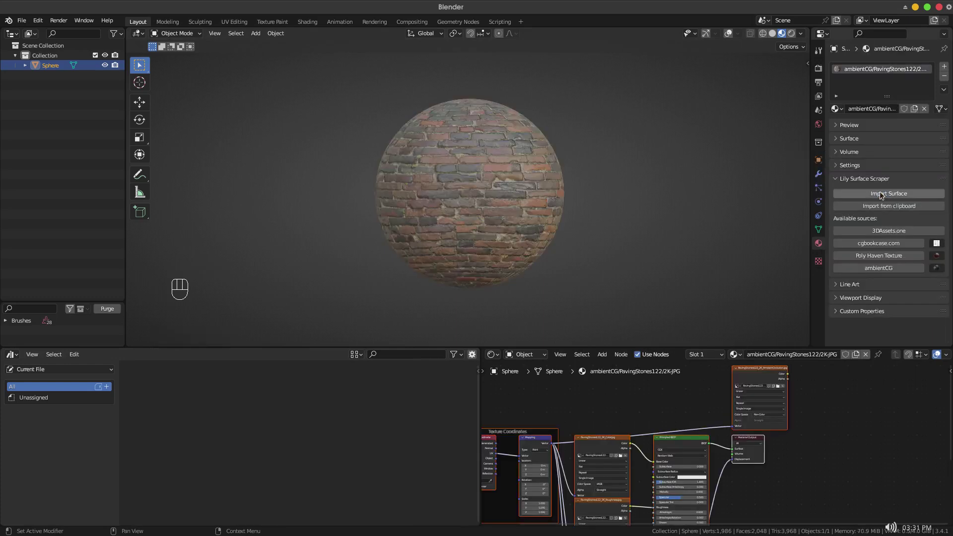
# Move the ambient occlusion texture node above the other image texture nodes and inspect the brick sphere, ending in front view.
pyautogui.click(756, 375)
pyautogui.moveTo(756, 375); pyautogui.dragTo(595, 377)
pyautogui.scroll(-3, 596, 377)
pyautogui.moveTo(595, 377); pyautogui.dragTo(648, 383, button='middle')
pyautogui.rightClick(508, 175)
pyautogui.moveTo(508, 176); pyautogui.dragTo(472, 182, button='middle')
pyautogui.scroll(1, 451, 196)
pyautogui.scroll(-2, 460, 191)
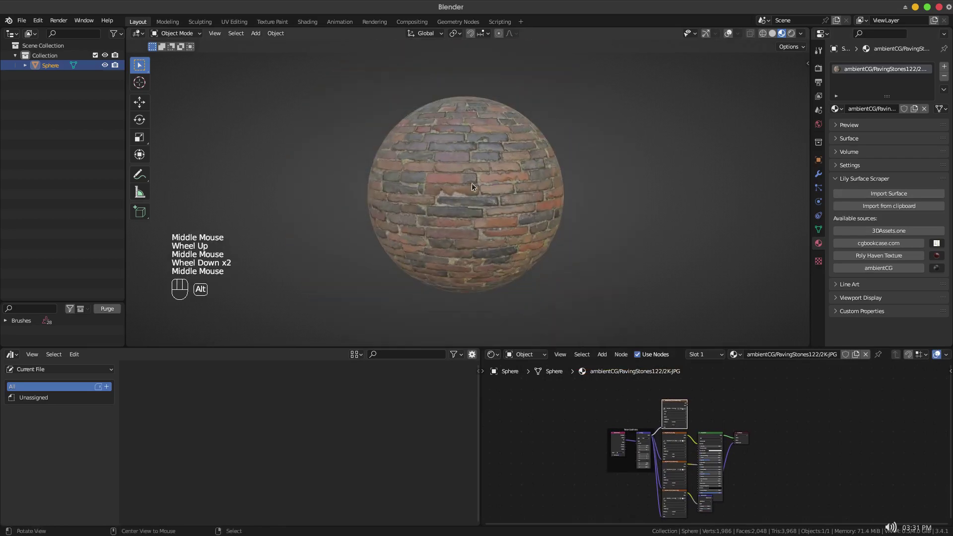
pyautogui.press('KP_1')
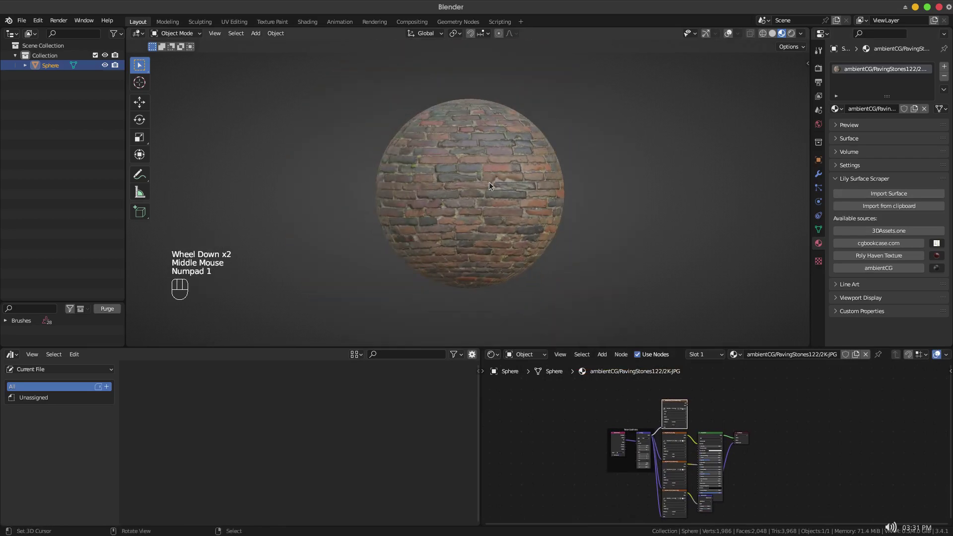
# Rename the sphere's material to PavingStones122/2K-JPG and give it a fake user.
pyautogui.click(852, 110)
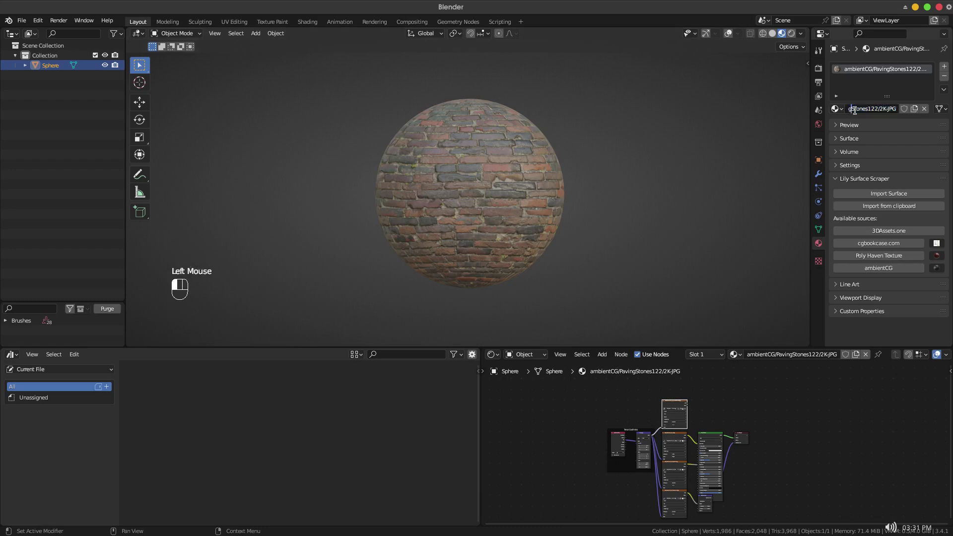
pyautogui.hotkey('ctrl', 'a')
pyautogui.press('Home')
pyautogui.moveTo(876, 109); pyautogui.dragTo(827, 108)
pyautogui.press('Delete')
pyautogui.press('Delete')
pyautogui.press('Return')
pyautogui.click(904, 108)
# Mark the PavingStones122 material as an asset and load thumb.png from its texture folder as the custom preview.
pyautogui.rightClick(885, 68)
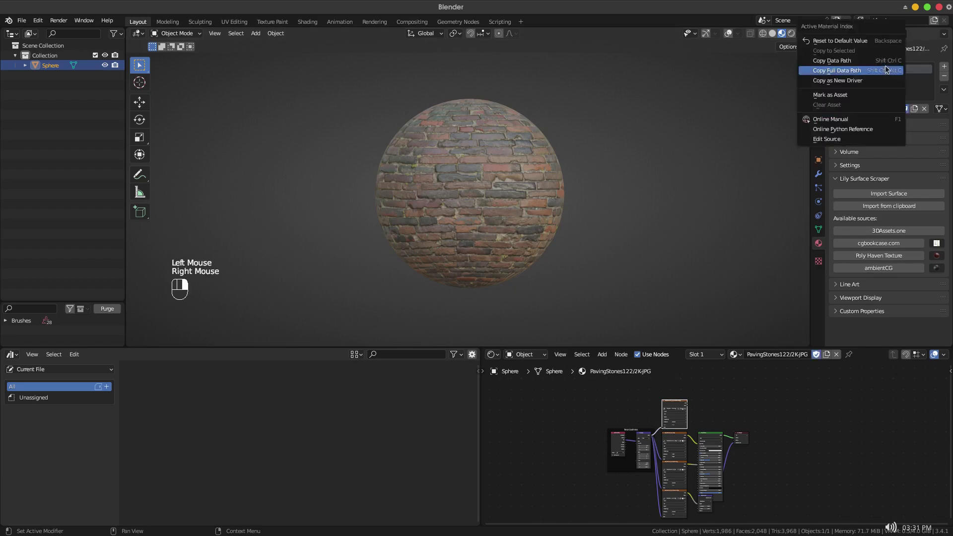
pyautogui.click(851, 101)
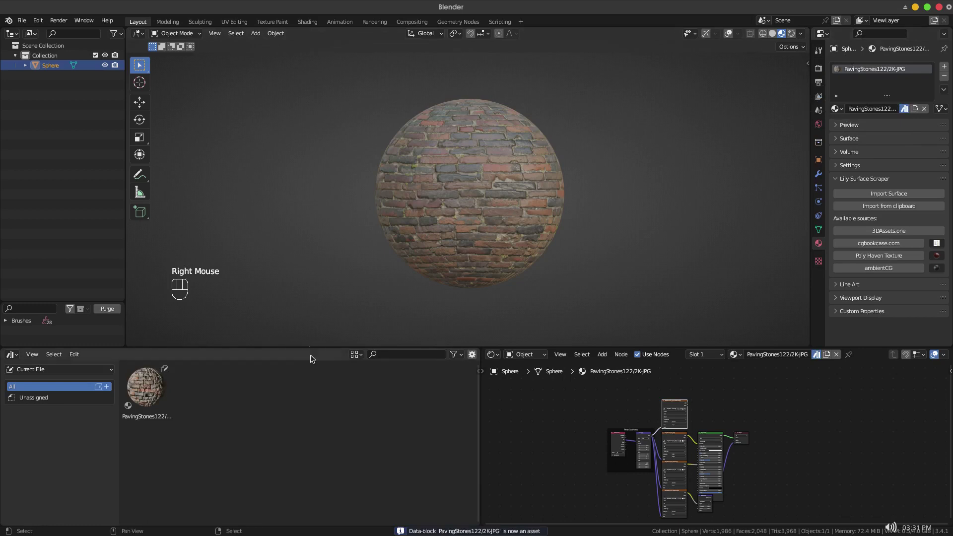
pyautogui.press('n')
pyautogui.click(147, 389)
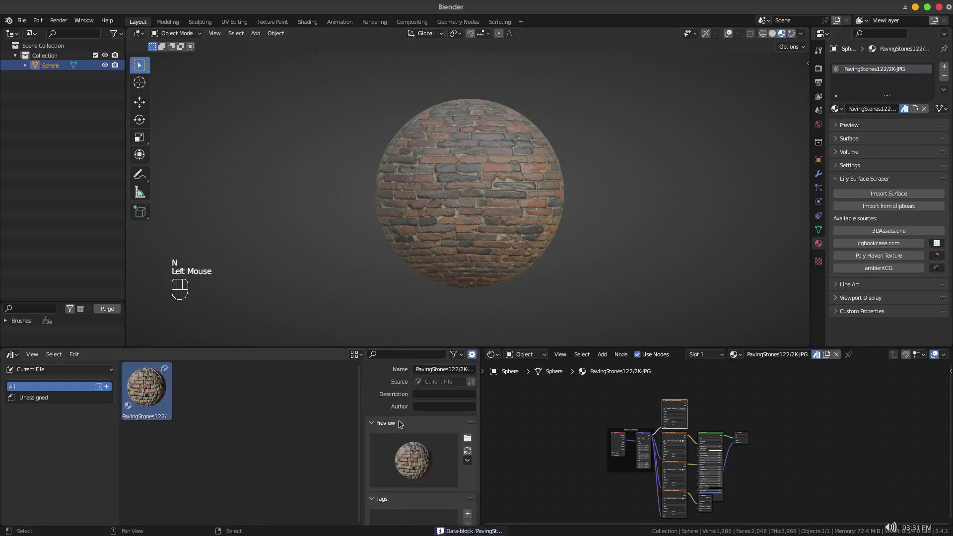
pyautogui.click(467, 440)
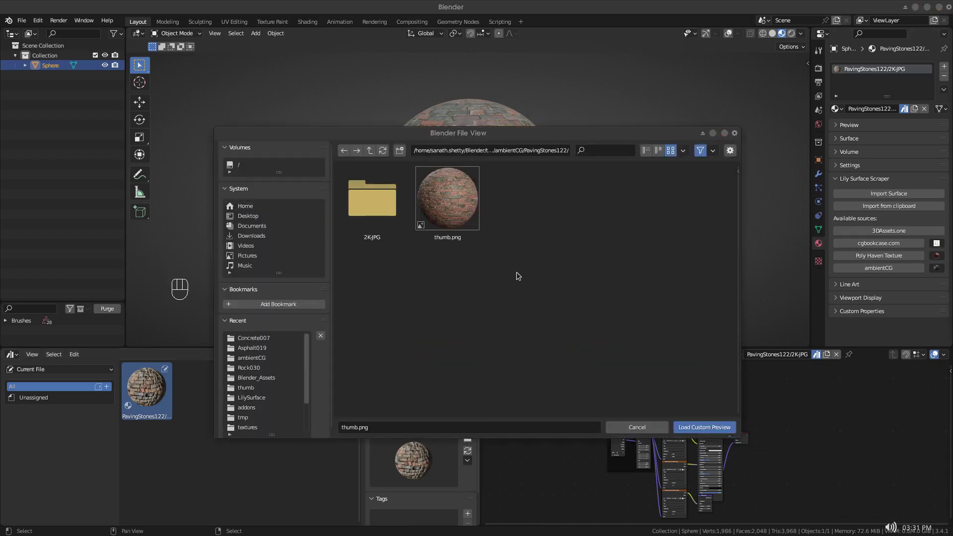
pyautogui.click(703, 427)
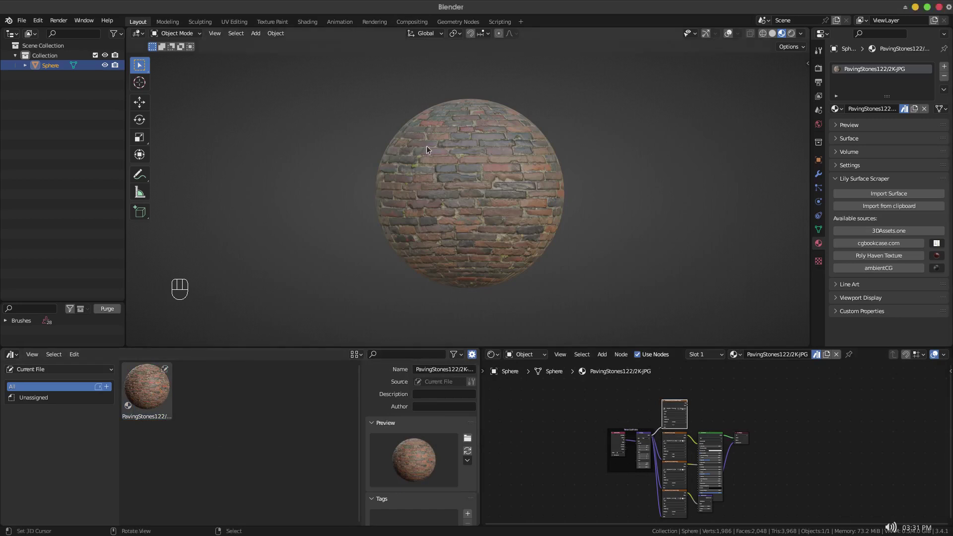
# Save the Blender file as materials.blend in the ambientCG folder.
pyautogui.hotkey('ctrl', 's')
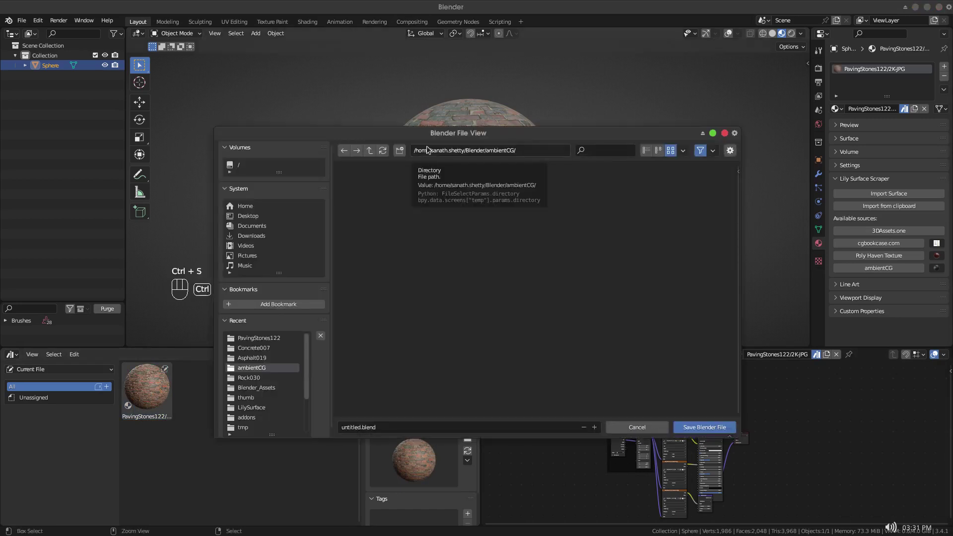
pyautogui.click(349, 427)
pyautogui.click(350, 427)
pyautogui.doubleClick(351, 427)
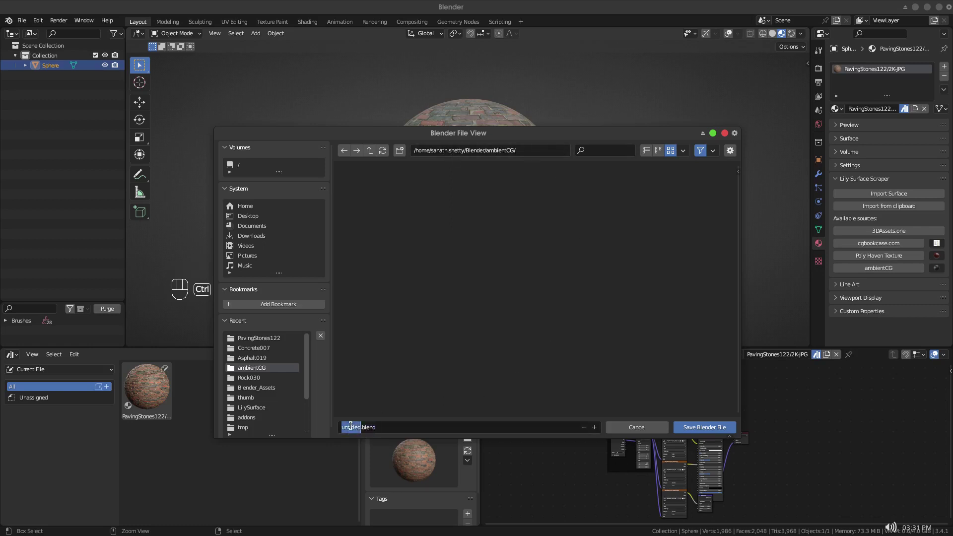
pyautogui.write('materials')
pyautogui.click(701, 427)
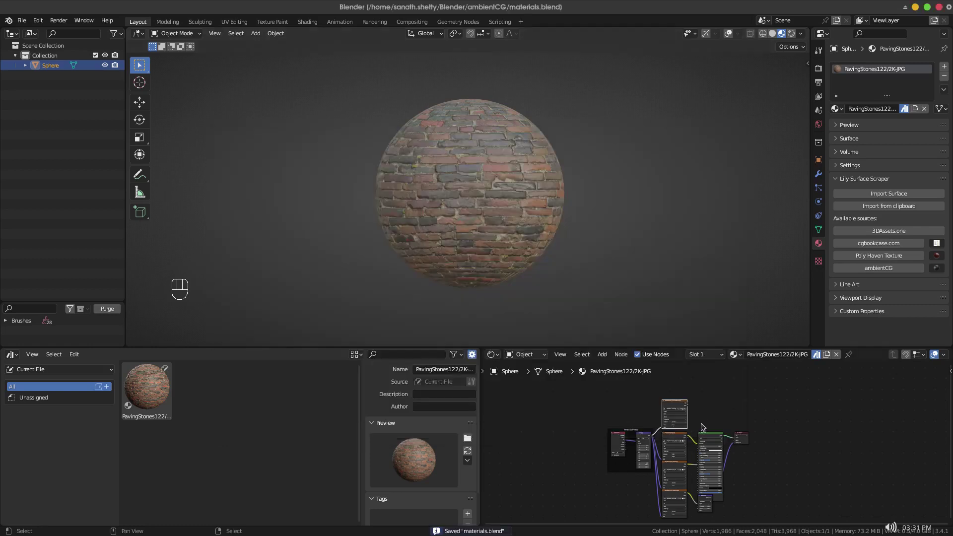
# Create a new asset catalog named Stone in the current file's asset library.
pyautogui.click(216, 395)
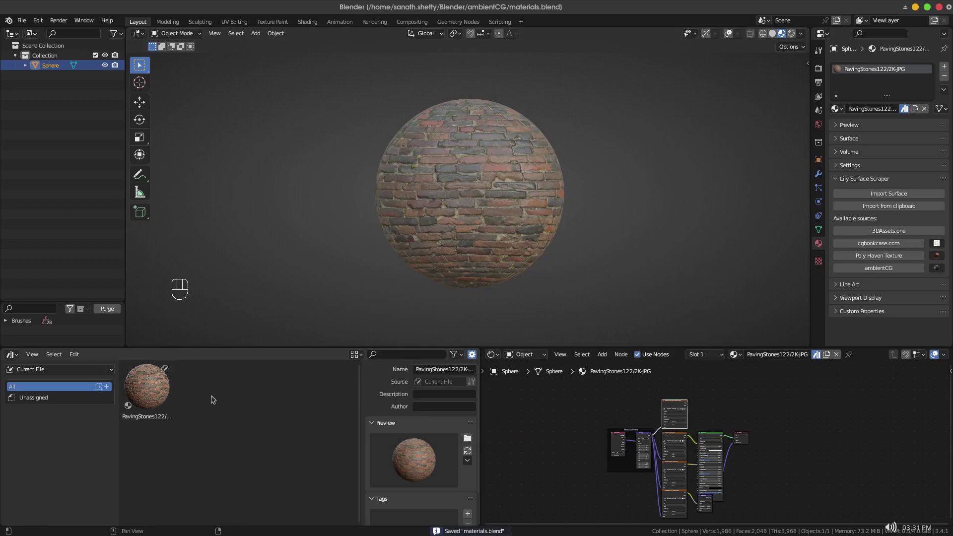
pyautogui.click(107, 387)
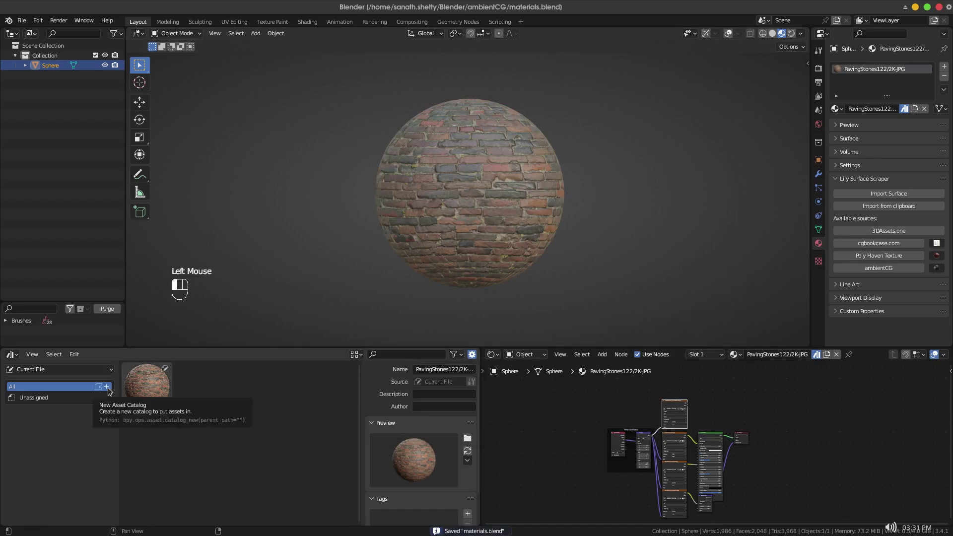
pyautogui.doubleClick(53, 398)
pyautogui.write('Stone')
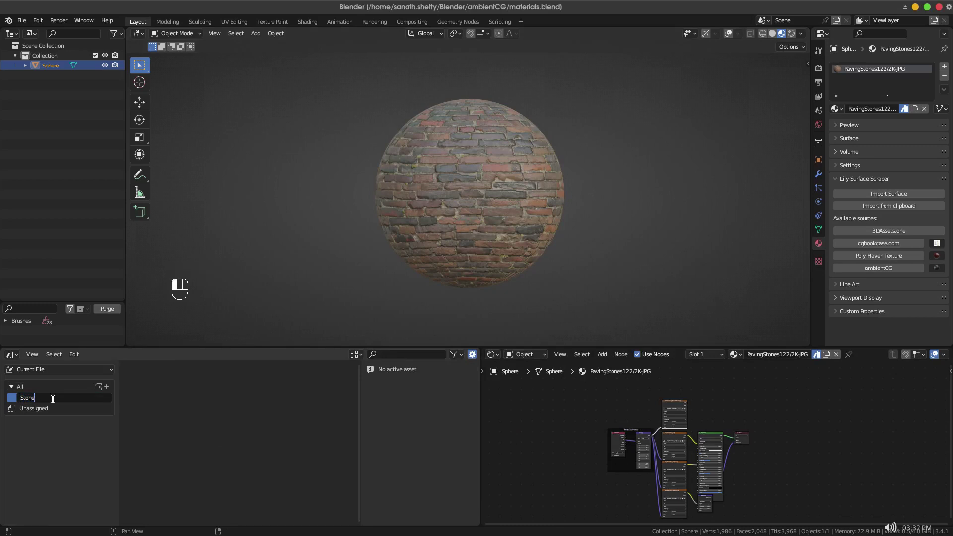
pyautogui.press('Return')
# Assign the unassigned PavingStones122 asset to the Stone catalog and save the file.
pyautogui.click(46, 408)
pyautogui.moveTo(146, 389); pyautogui.dragTo(45, 398)
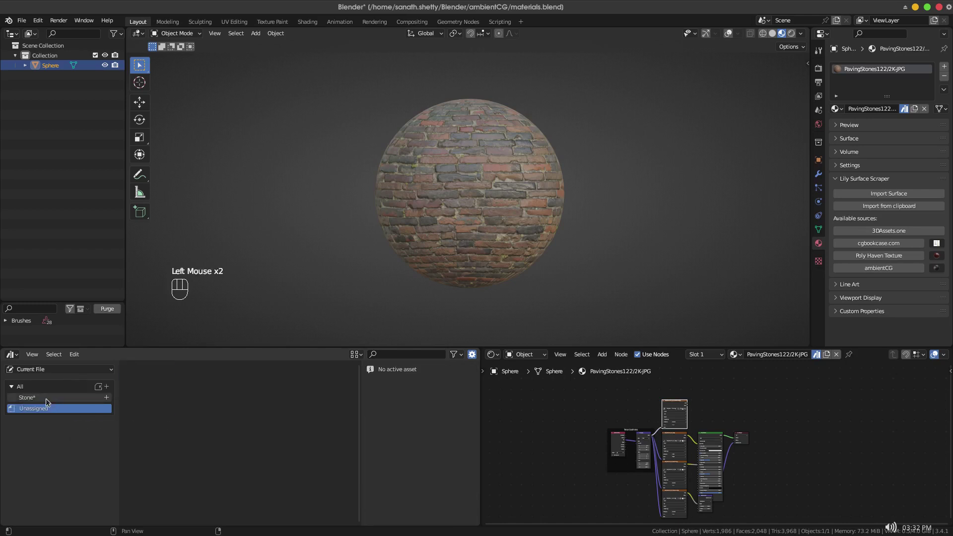
pyautogui.click(46, 397)
pyautogui.click(62, 387)
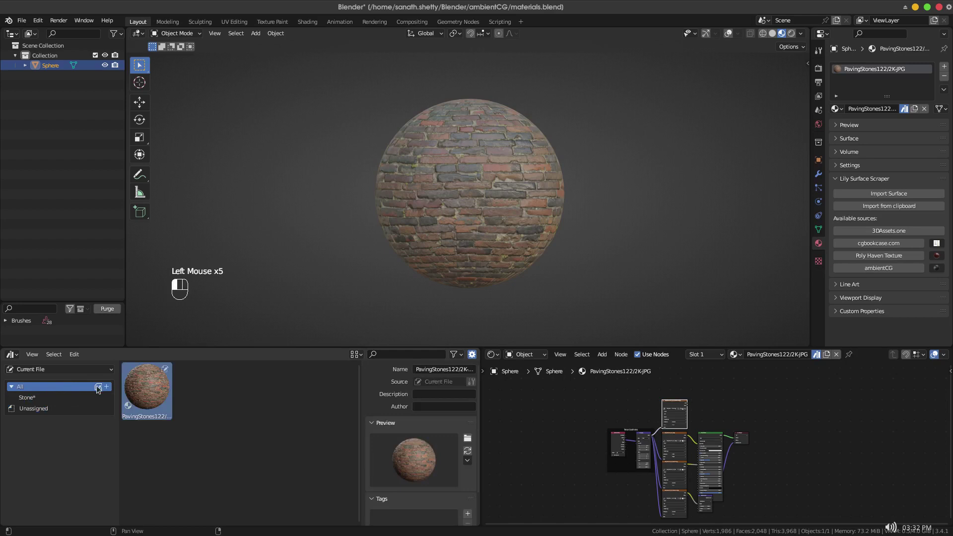
pyautogui.click(216, 393)
pyautogui.hotkey('ctrl', 's')
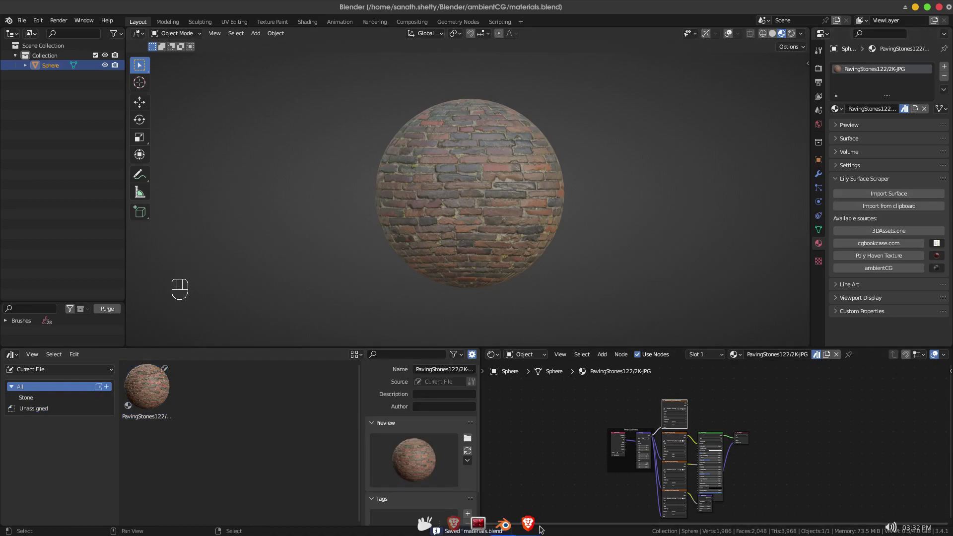
# Open the Wood 066 material on ambientCG in the browser, copy its page address and switch back to Blender.
pyautogui.click(529, 523)
pyautogui.scroll(-3, 597, 398)
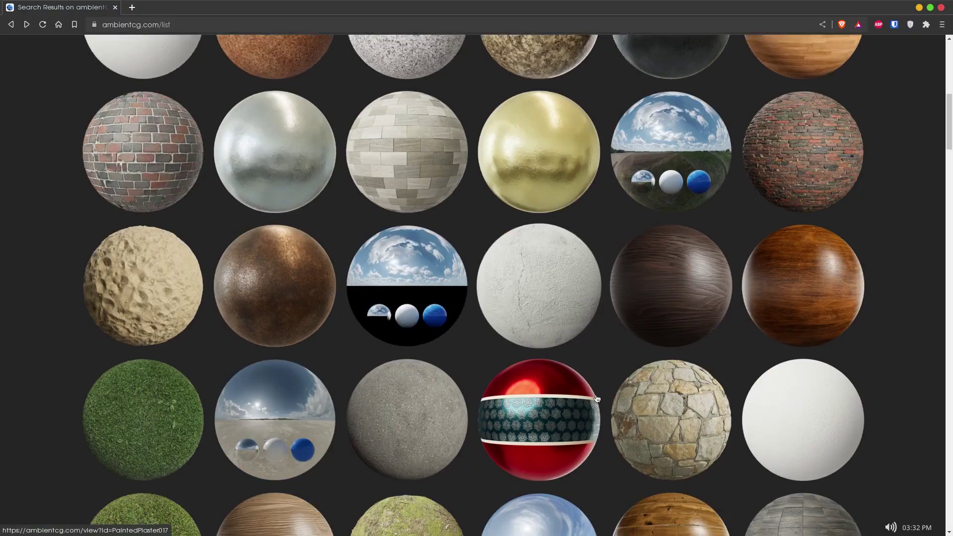
pyautogui.click(815, 245)
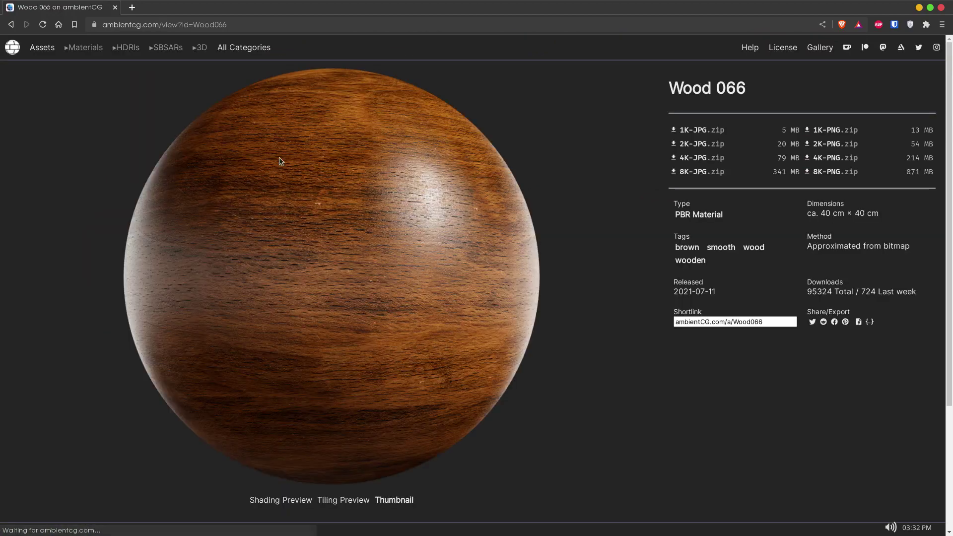
pyautogui.click(243, 20)
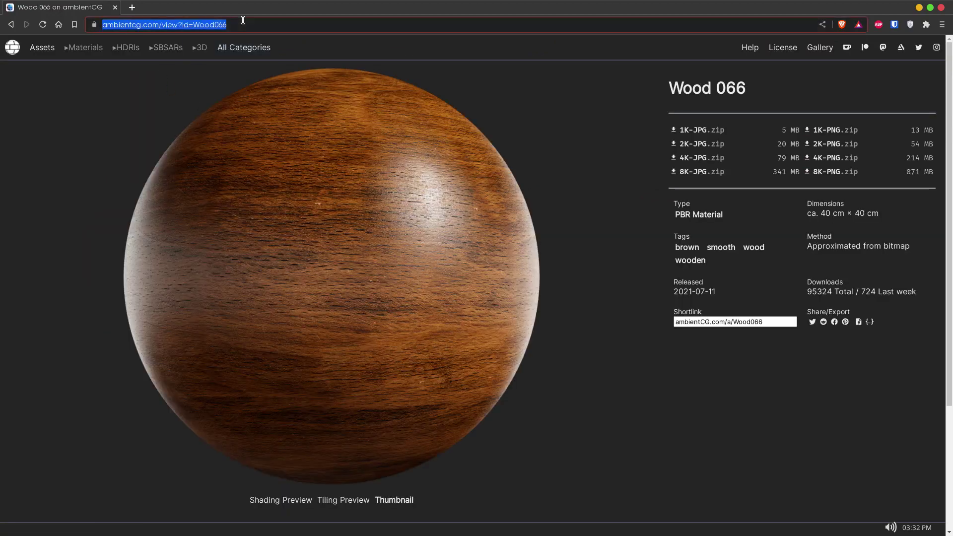
pyautogui.click(504, 525)
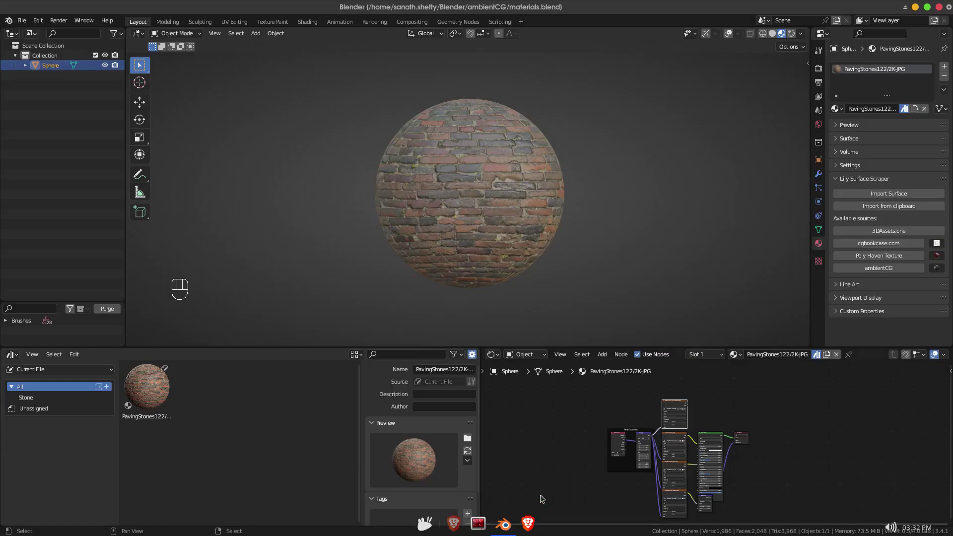
# Import the Wood 066 material onto the sphere from the copied address, using the 2K-JPG variant.
pyautogui.click(905, 205)
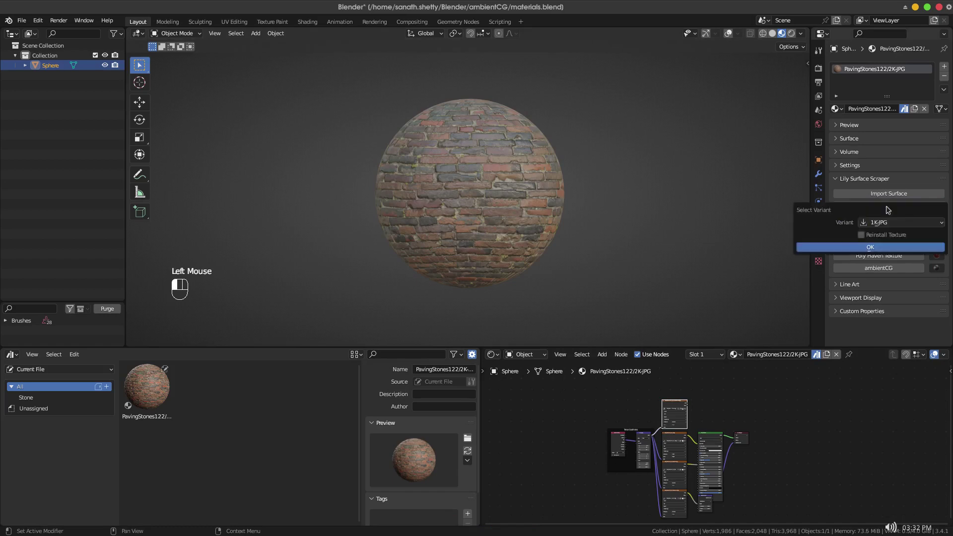
pyautogui.click(877, 222)
pyautogui.click(881, 221)
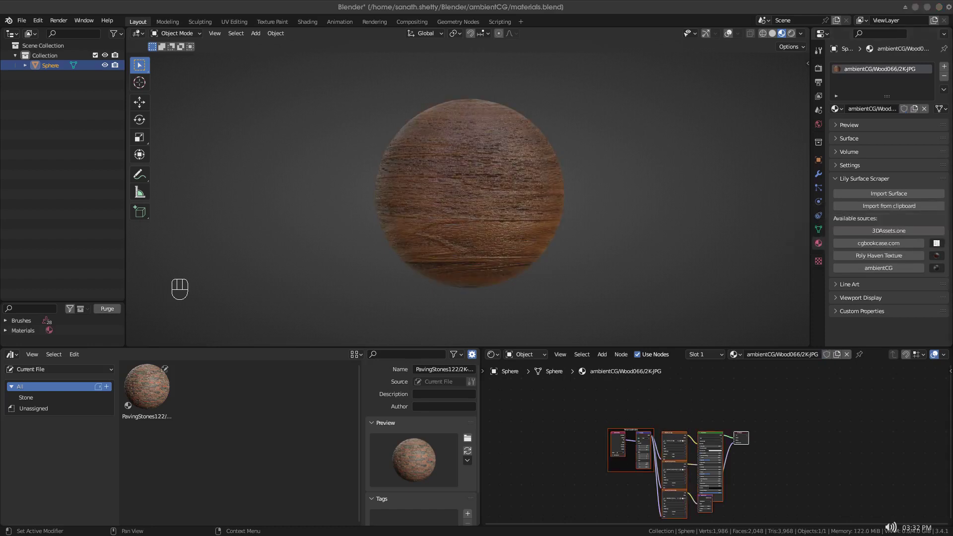
# Cut the displacement link into the Material Output, move the node overlapping the Principled BSDF's lower edge, and inspect the sphere.
pyautogui.scroll(2, 507, 186)
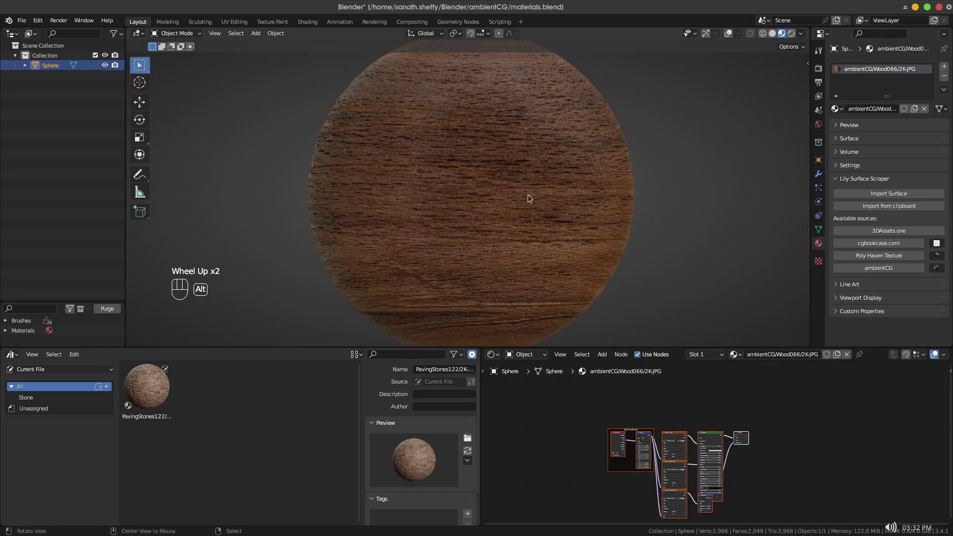
pyautogui.keyDown('alt'); pyautogui.middleClick(528, 199); pyautogui.keyUp('alt')
pyautogui.moveTo(728, 451)
pyautogui.keyDown('ctrl'); pyautogui.mouseDown(button='right')
pyautogui.moveTo(734, 444)
pyautogui.moveTo(736, 457)
pyautogui.mouseUp(button='right'); pyautogui.keyUp('ctrl')
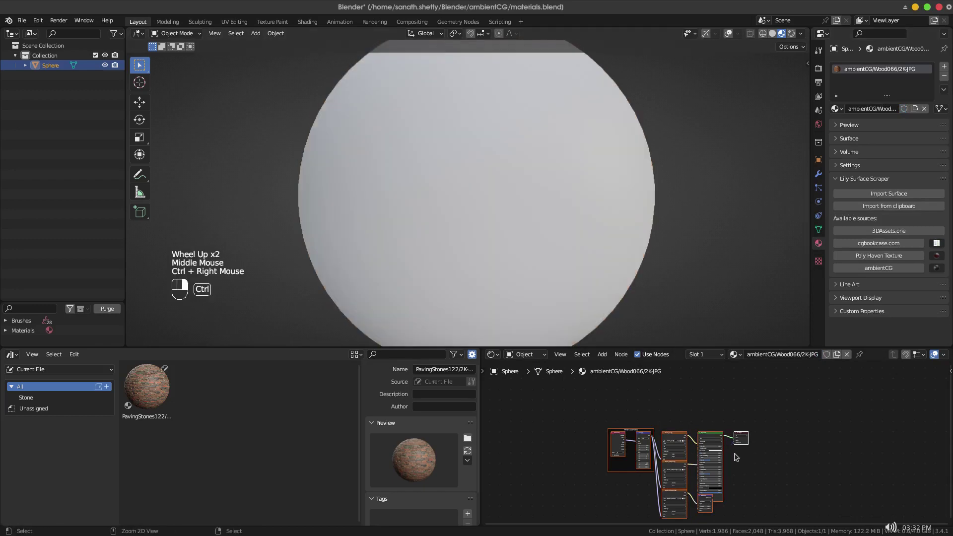
pyautogui.click(708, 503)
pyautogui.moveTo(707, 502); pyautogui.dragTo(707, 476)
pyautogui.keyDown('alt'); pyautogui.moveTo(555, 251); pyautogui.dragTo(608, 232, button='middle'); pyautogui.keyUp('alt')
pyautogui.scroll(-3, 540, 225)
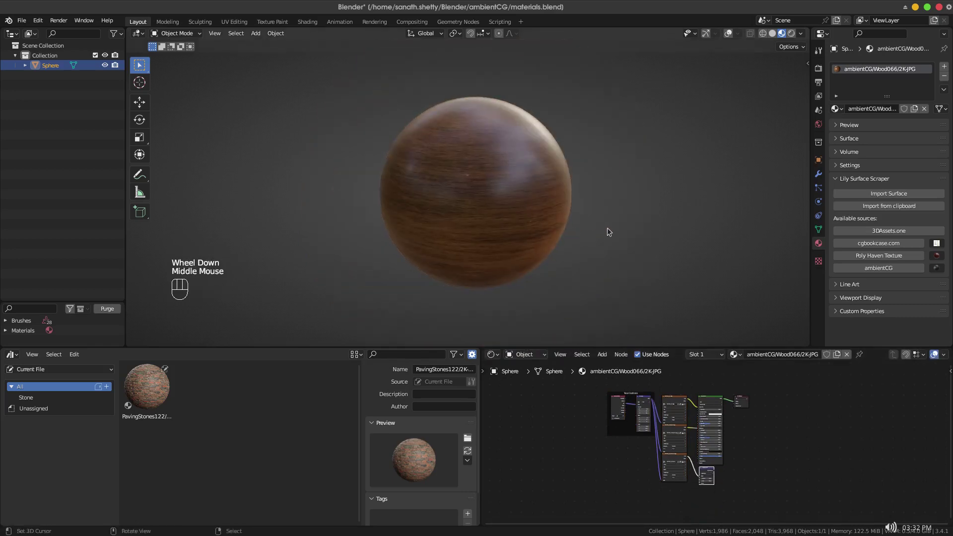
pyautogui.press('KP_1')
# Remove the ambientCG prefix from the material's name so it reads Wood066/2K-JPG.
pyautogui.click(846, 110)
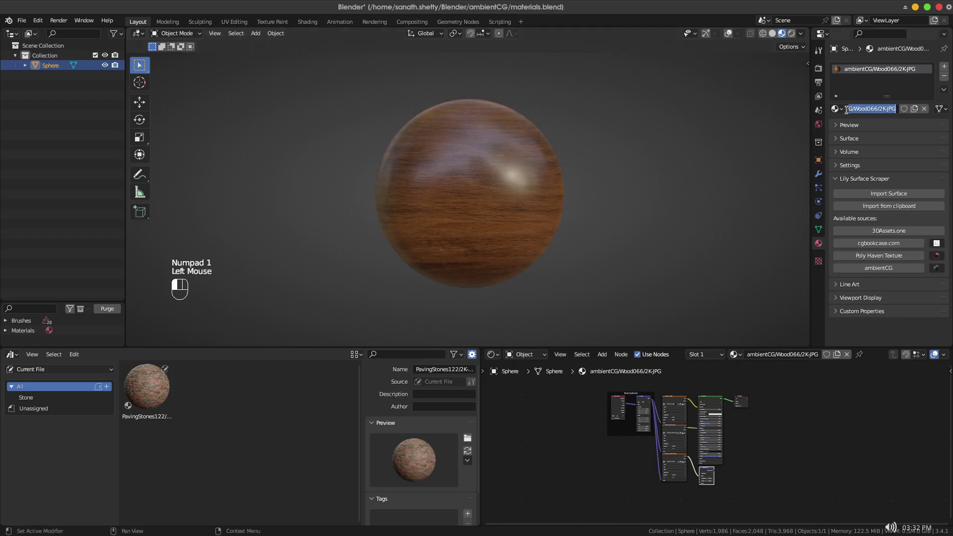
pyautogui.moveTo(850, 108); pyautogui.dragTo(820, 105)
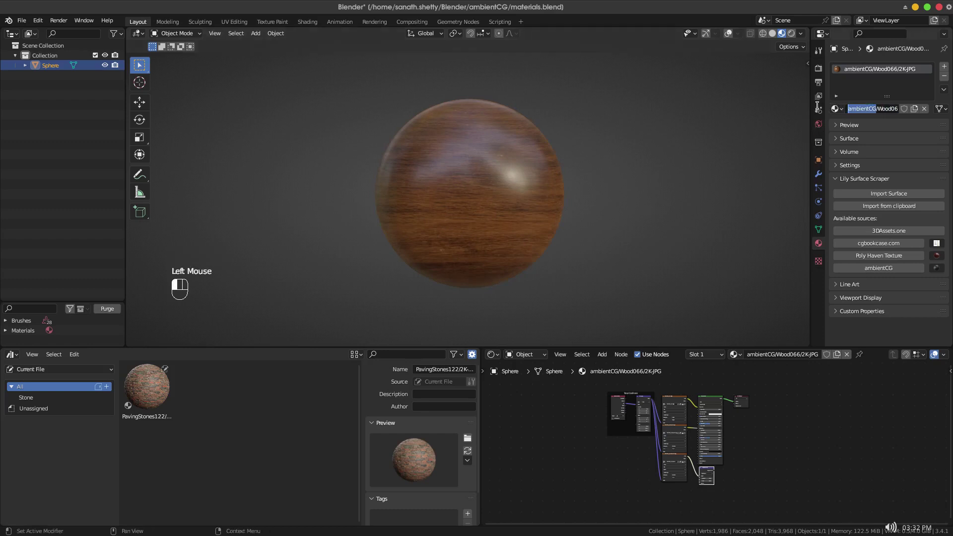
pyautogui.press('BackSpace')
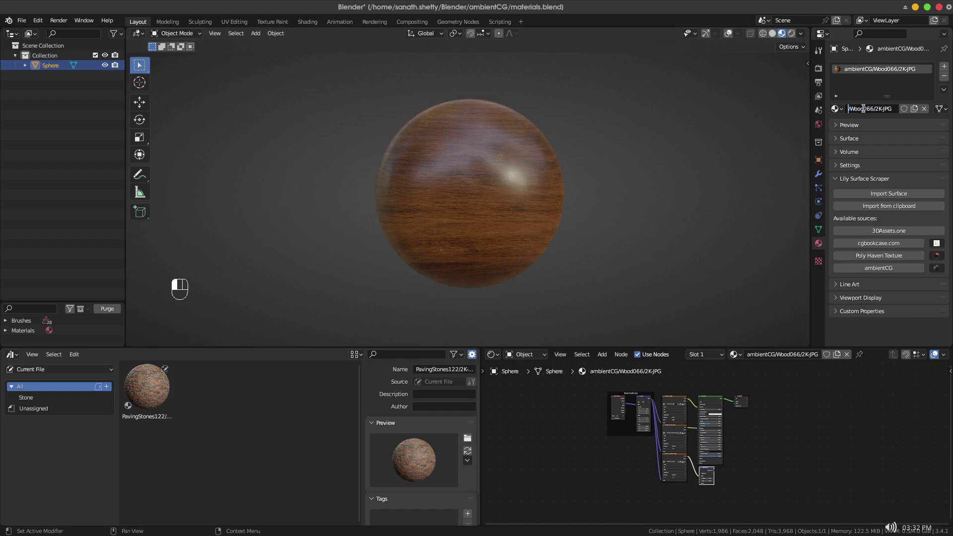
pyautogui.click(875, 93)
# Enable the fake user for the Wood066/2K-JPG material and mark it as an asset.
pyautogui.click(904, 108)
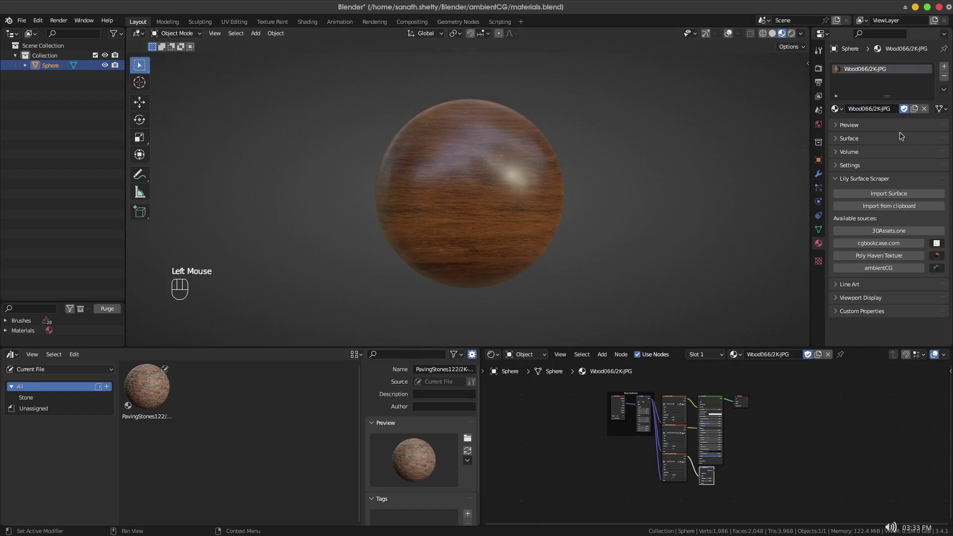
pyautogui.rightClick(864, 71)
pyautogui.click(853, 94)
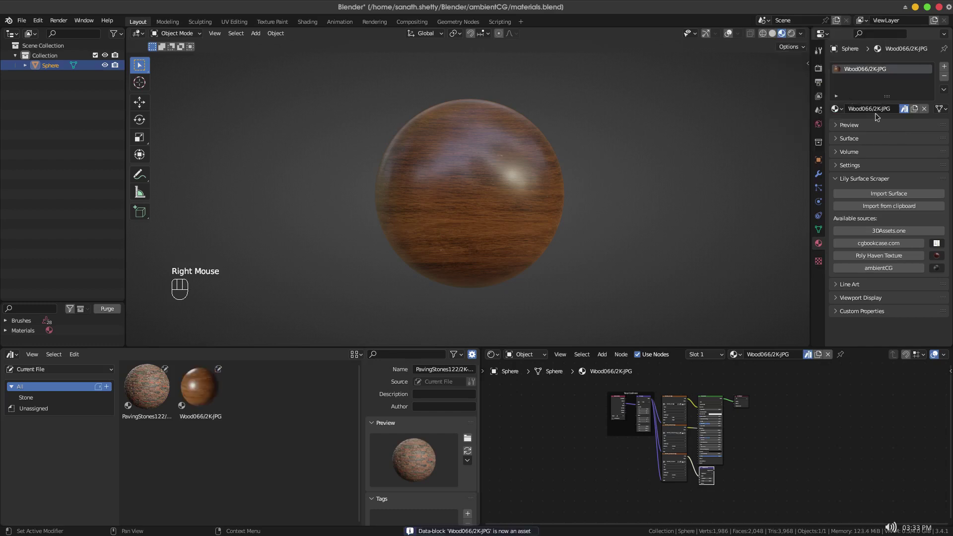
# Create a new top-level asset catalog named Wood in the current file's library.
pyautogui.click(106, 386)
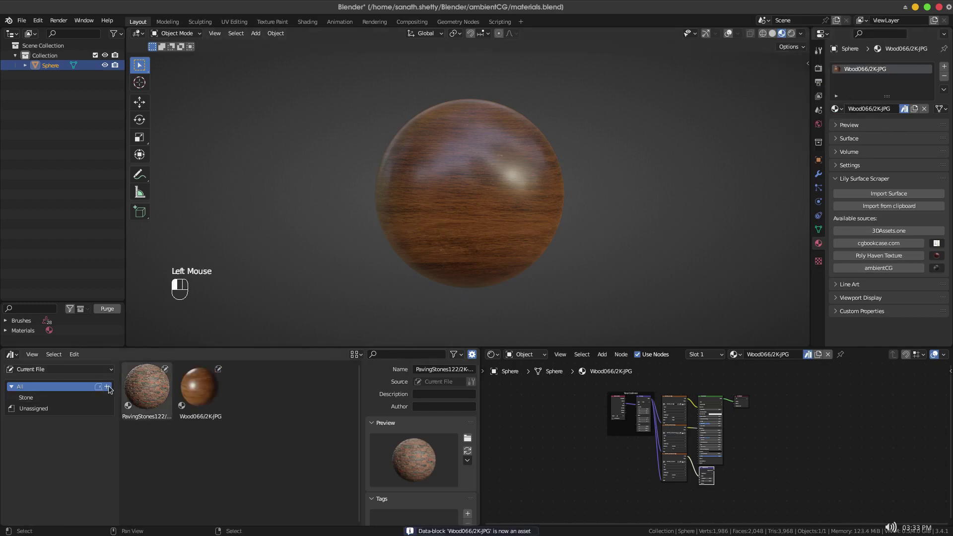
pyautogui.doubleClick(75, 396)
pyautogui.write('Wood')
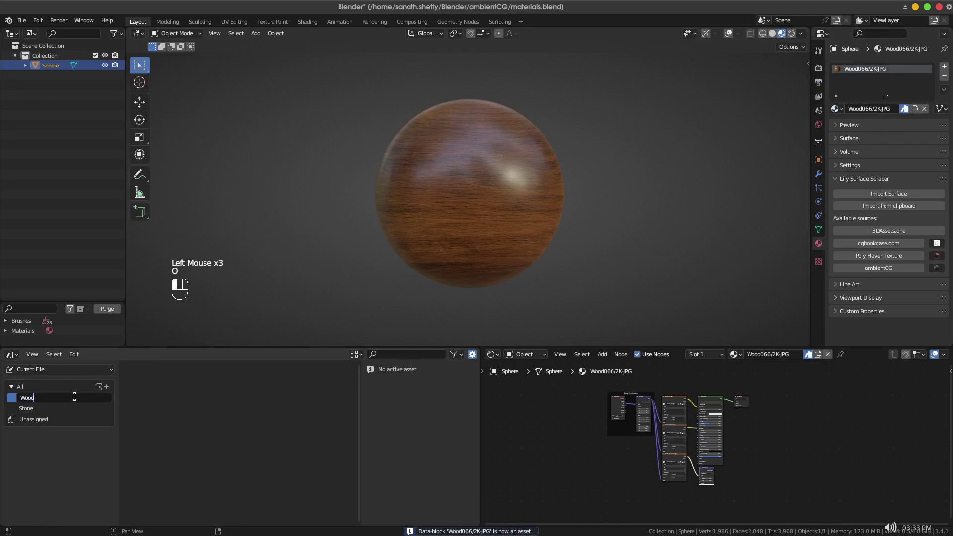
pyautogui.press('Return')
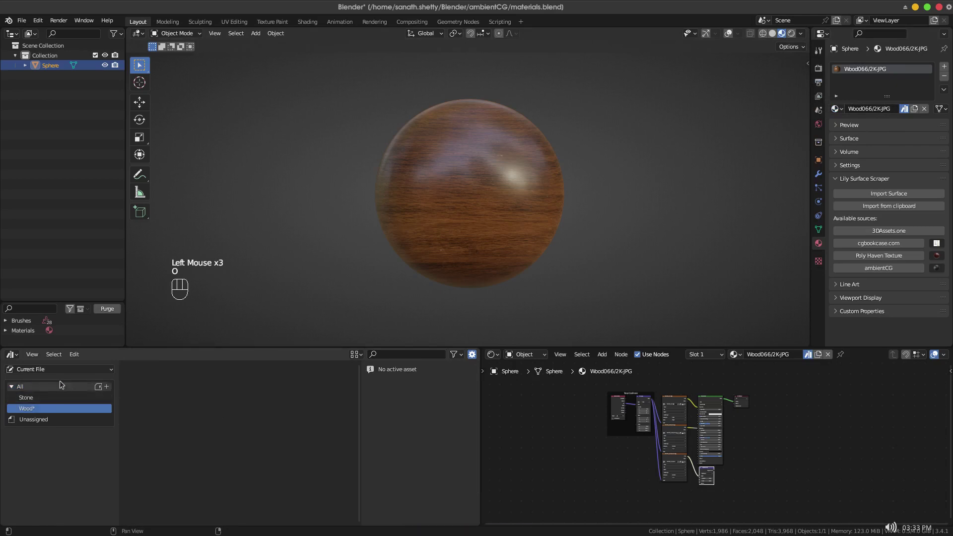
# Assign the unassigned Wood066 asset to the Wood catalog and display that catalog's contents.
pyautogui.click(43, 419)
pyautogui.moveTo(140, 392); pyautogui.dragTo(28, 408)
pyautogui.click(31, 389)
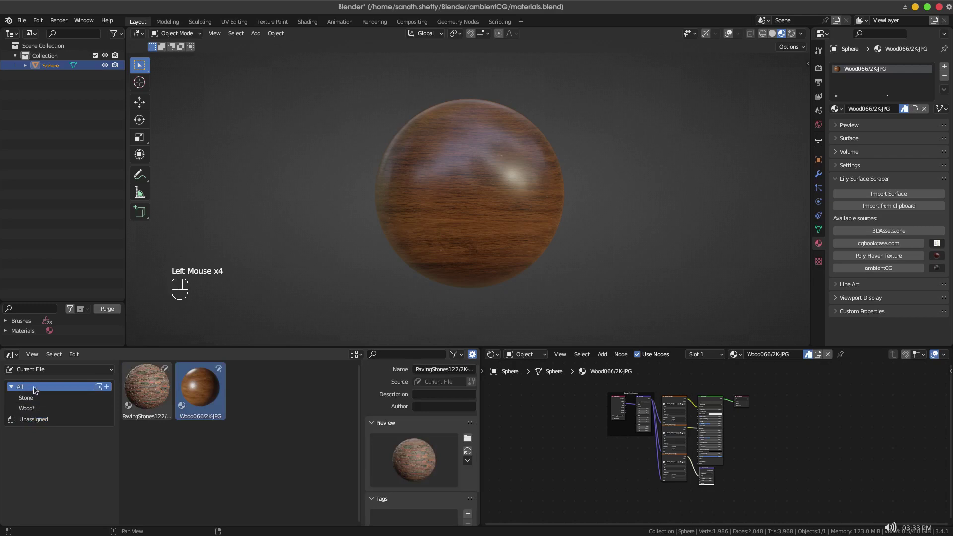
pyautogui.click(36, 408)
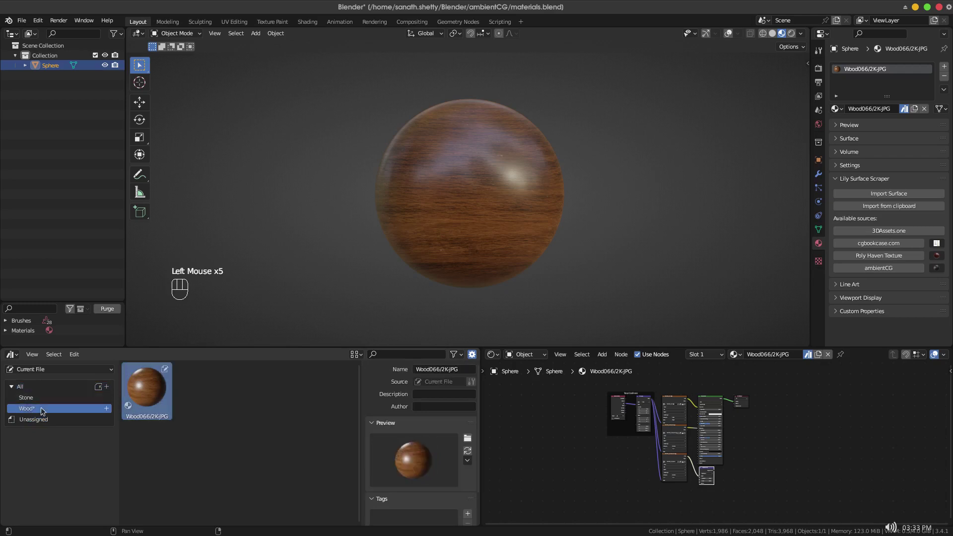
# Load the thumbnail image from the Wood066 texture folder as the wood asset's custom preview.
pyautogui.click(467, 438)
pyautogui.click(369, 151)
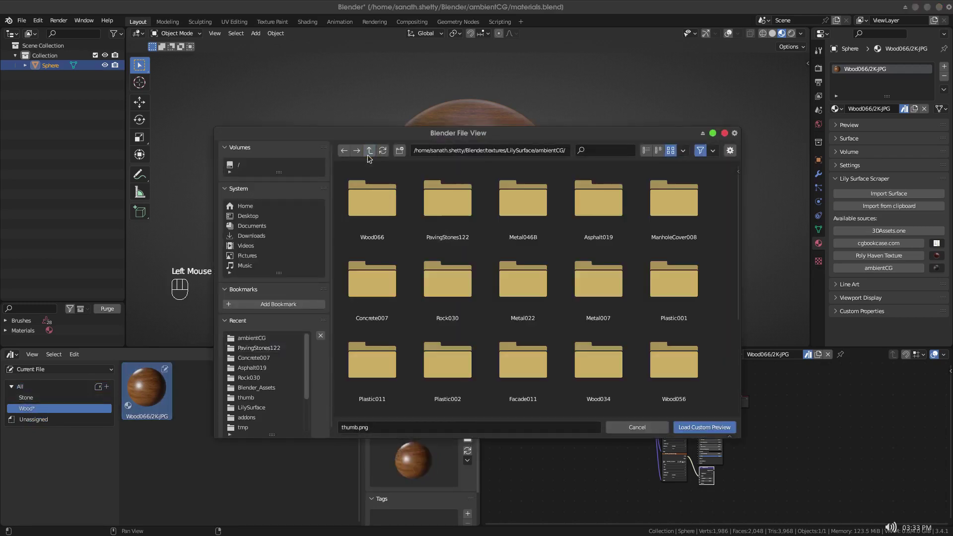
pyautogui.click(647, 151)
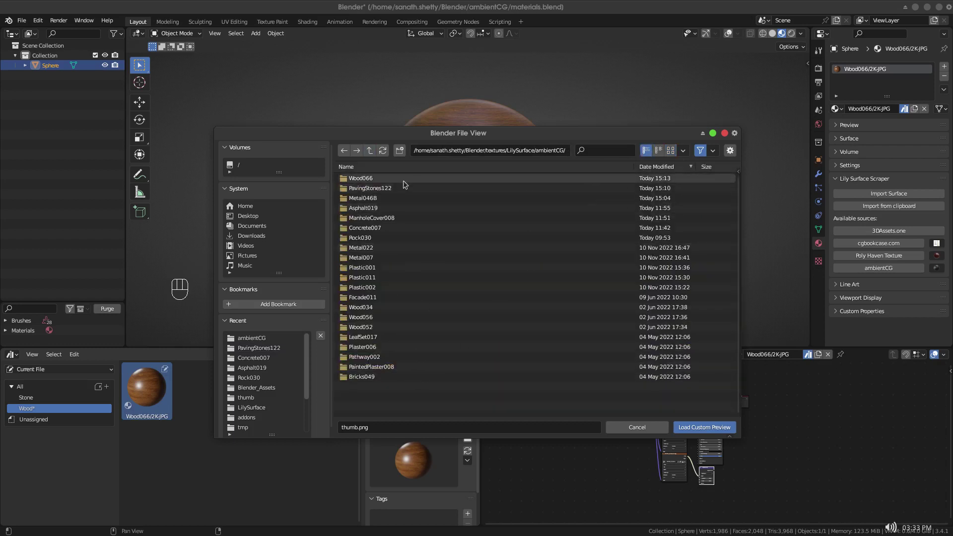
pyautogui.doubleClick(608, 179)
pyautogui.doubleClick(386, 188)
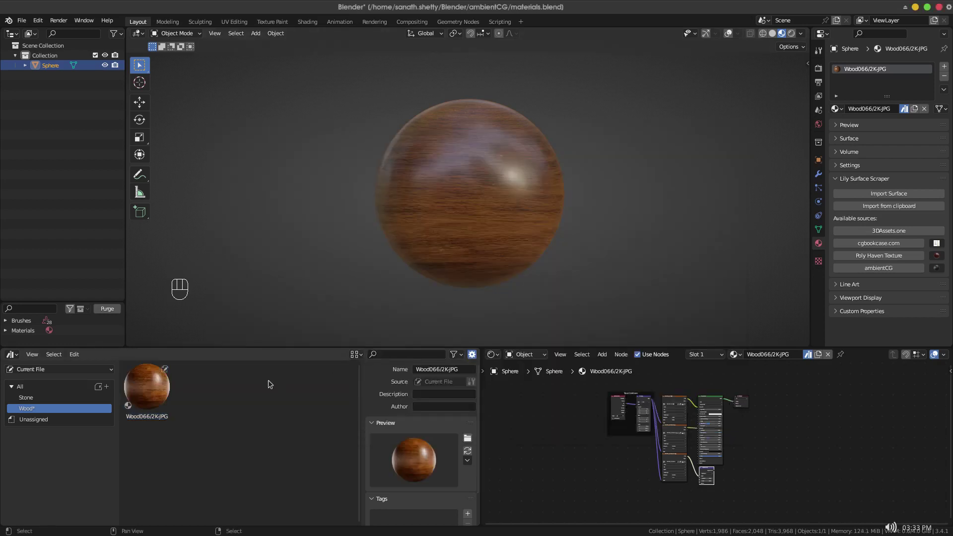
# Show the assets of all catalogs and save the file.
pyautogui.click(20, 386)
pyautogui.click(22, 387)
pyautogui.click(240, 437)
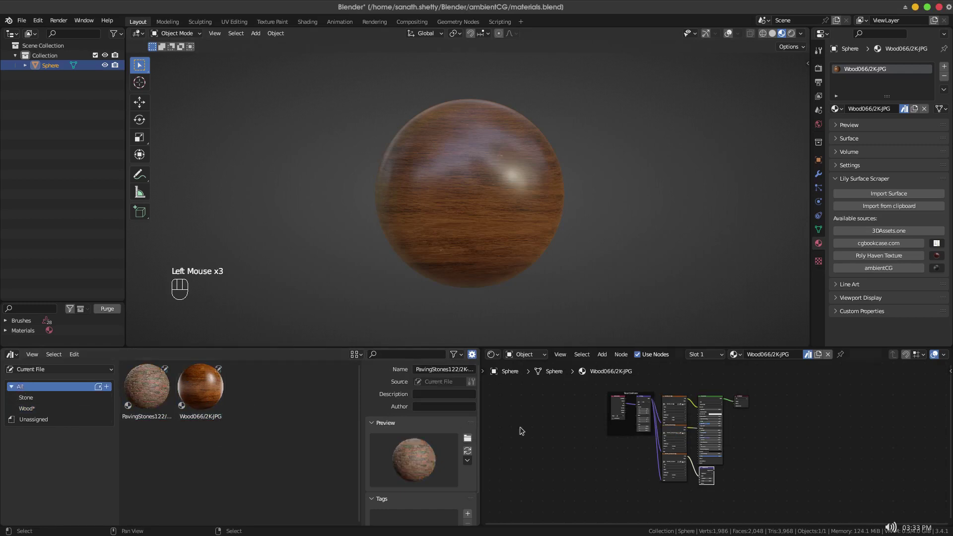
pyautogui.hotkey('ctrl', 's')
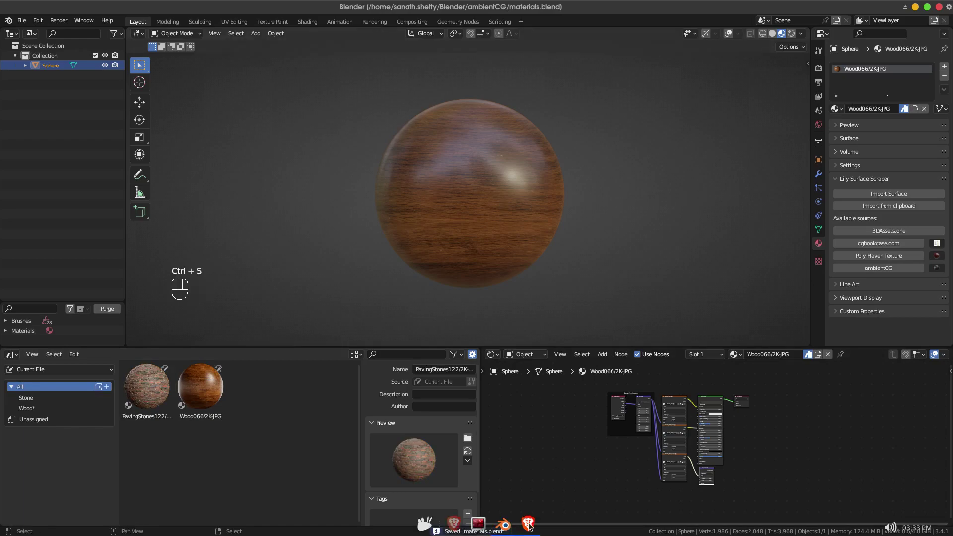
# Open the Ground 037 material on ambientCG in the browser, copy its page address and switch back to Blender.
pyautogui.click(528, 524)
pyautogui.click(11, 24)
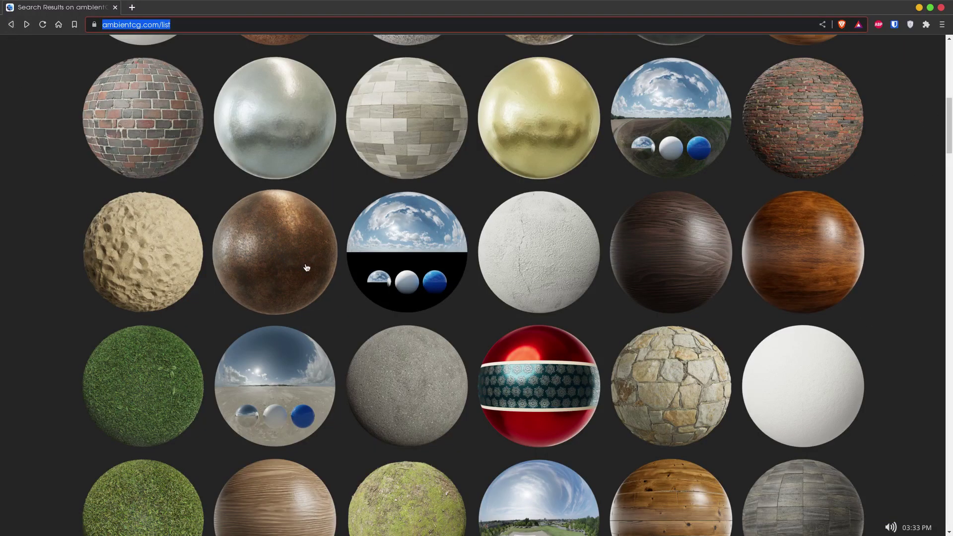
pyautogui.scroll(-2, 161, 274)
pyautogui.scroll(-5, 161, 274)
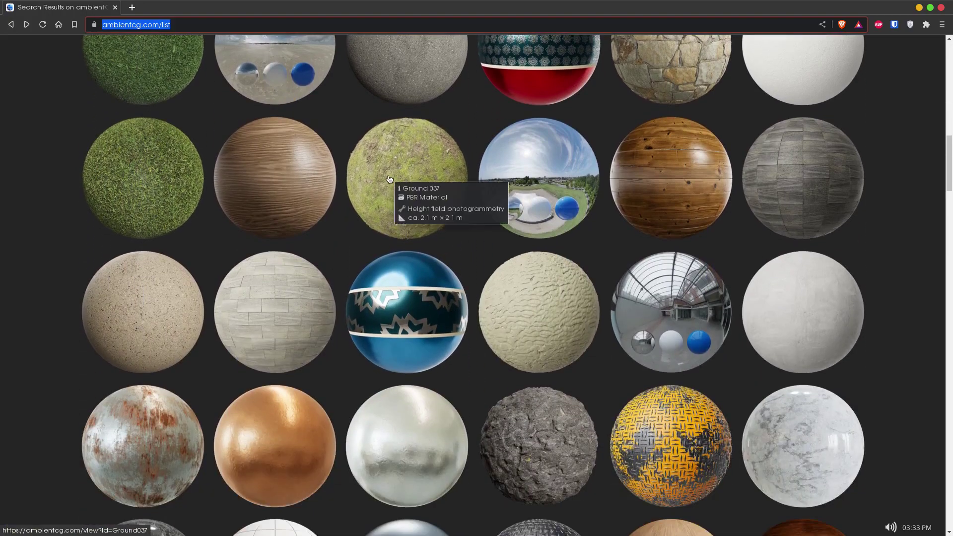
pyautogui.scroll(-3, 389, 179)
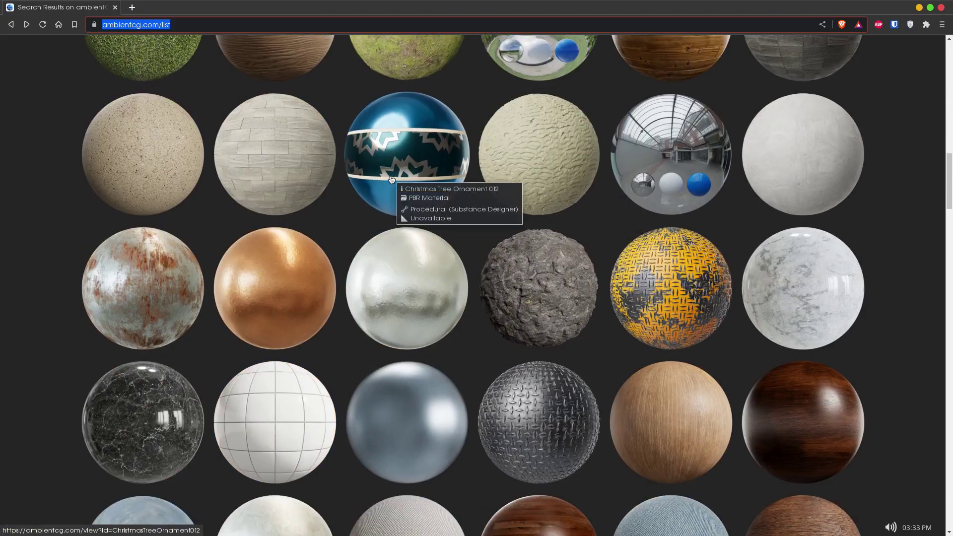
pyautogui.scroll(3, 404, 141)
pyautogui.click(404, 137)
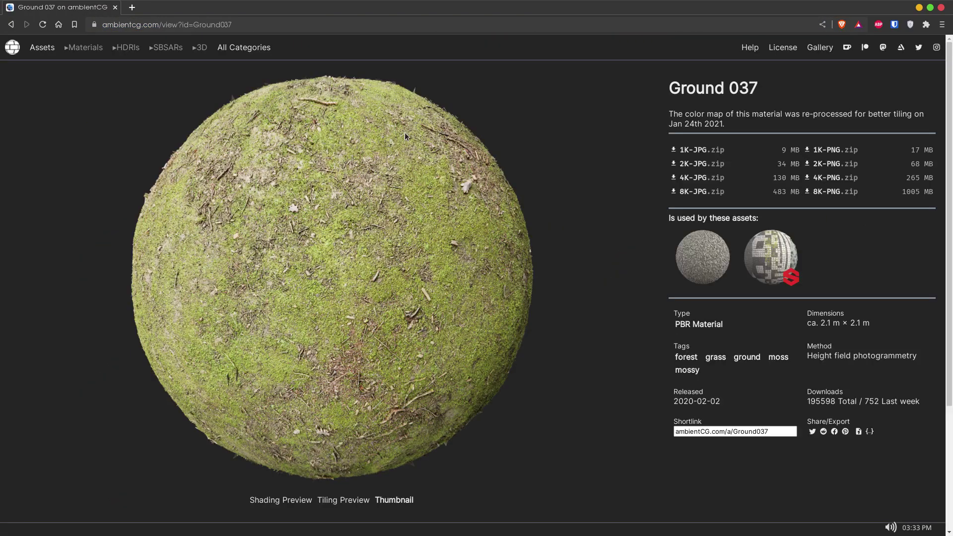
pyautogui.click(329, 26)
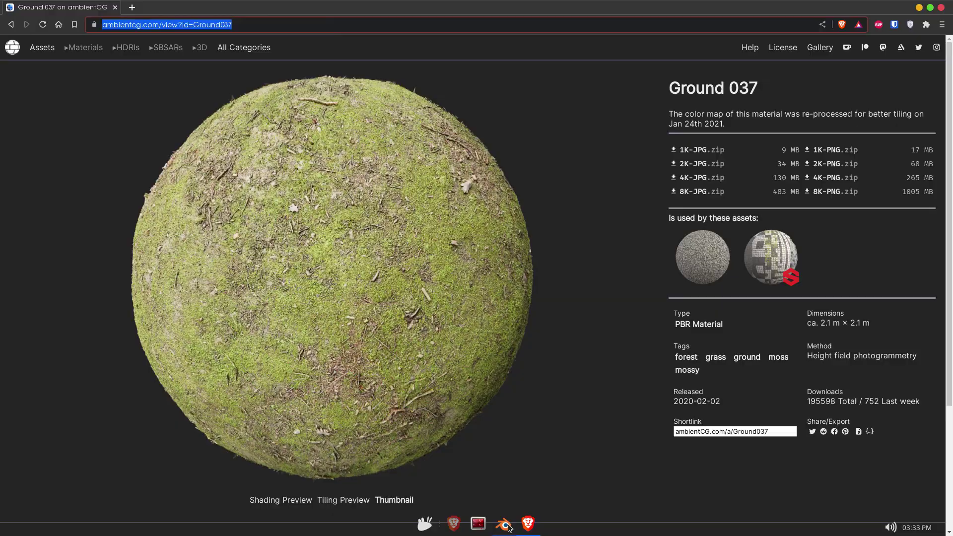
pyautogui.click(507, 526)
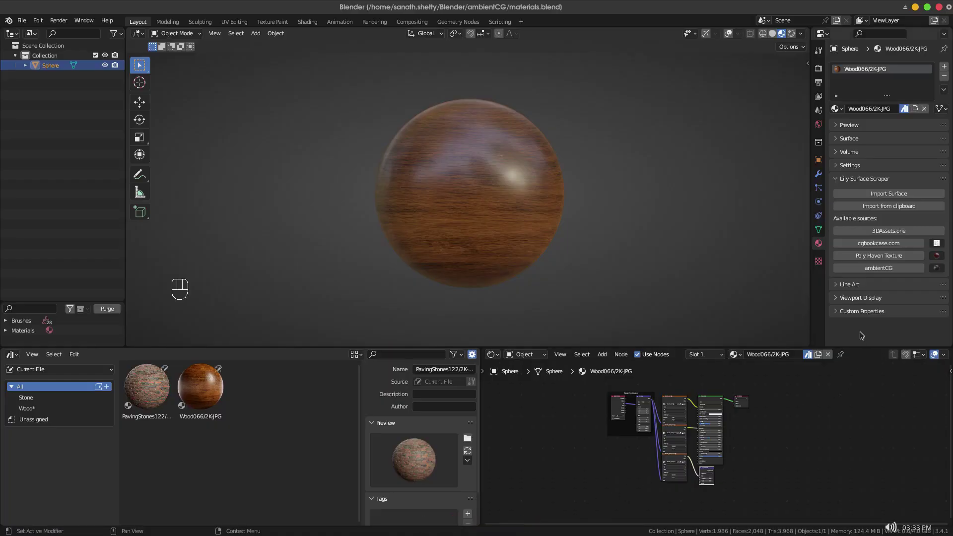
# Import the Ground 037 material onto the sphere from the copied address, using the 2K-JPG variant.
pyautogui.click(891, 208)
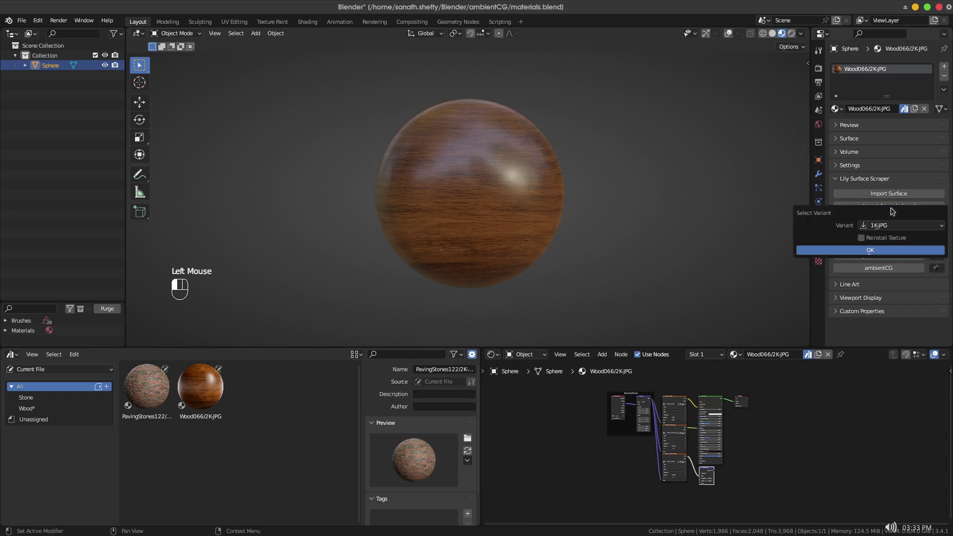
pyautogui.click(901, 224)
pyautogui.click(886, 255)
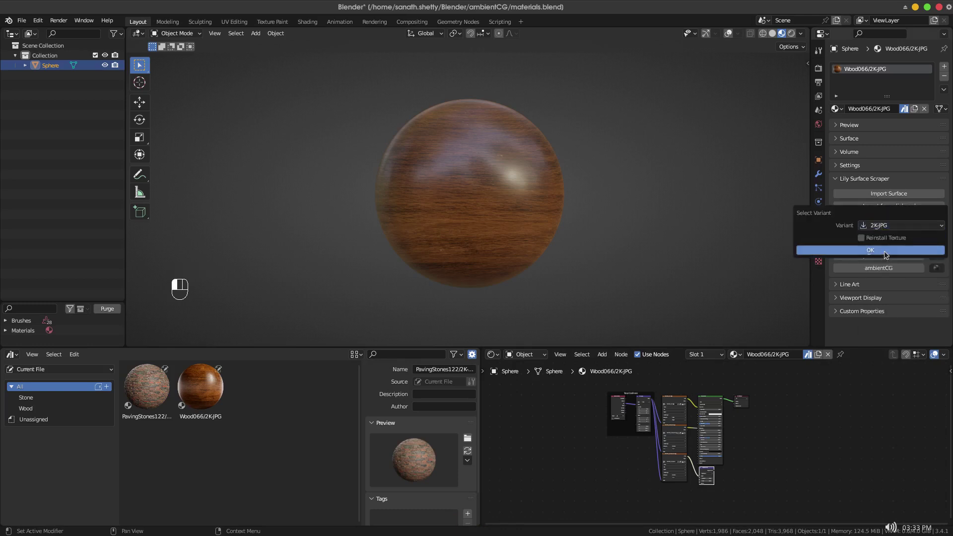
pyautogui.click(886, 255)
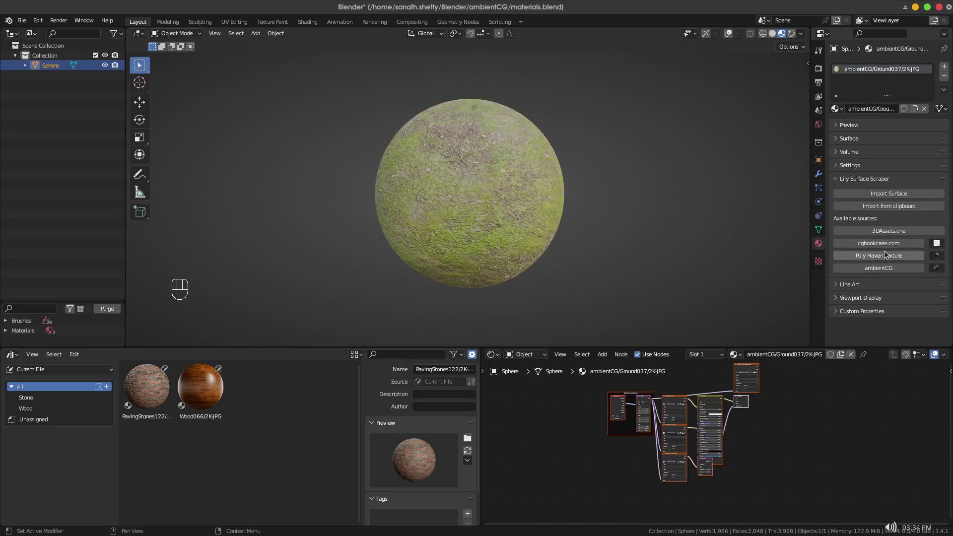
# Move the stray image texture node above the other texture nodes and inspect the ground material on the sphere.
pyautogui.click(749, 383)
pyautogui.moveTo(749, 383); pyautogui.dragTo(668, 365)
pyautogui.moveTo(541, 218); pyautogui.dragTo(486, 201, button='middle')
pyautogui.scroll(2, 549, 201)
pyautogui.scroll(-1, 528, 238)
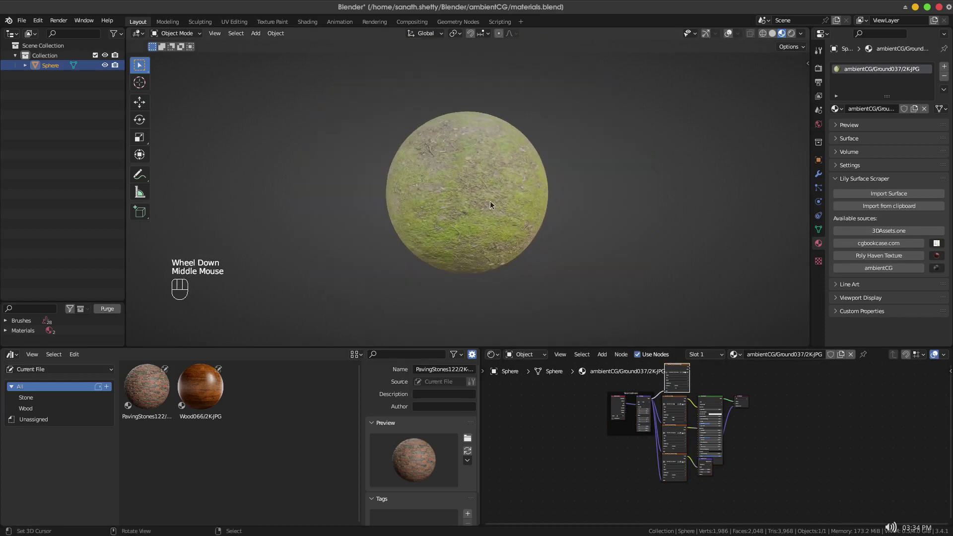
pyautogui.press('KP_1')
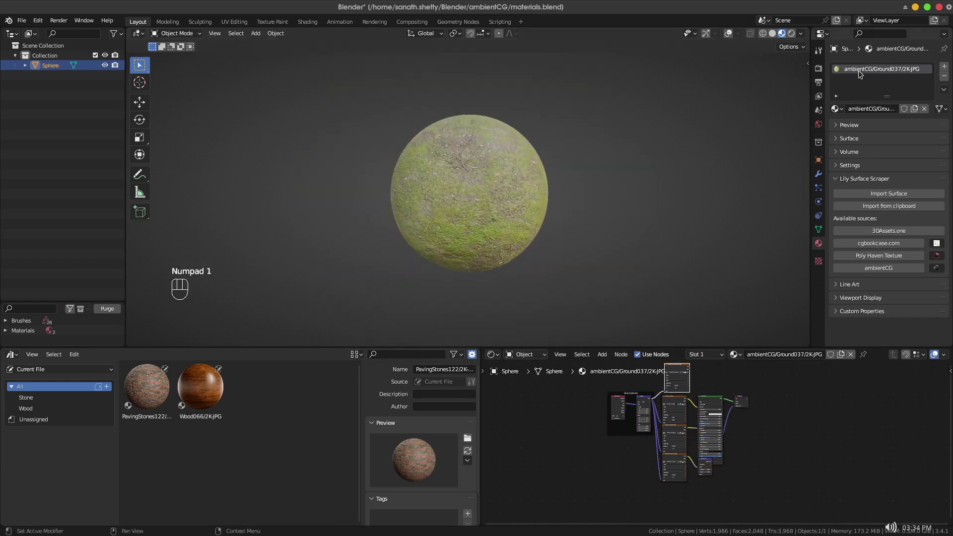
# Remove the ambientCG prefix from the material's name so it reads Ground037/2K-JPG.
pyautogui.doubleClick(874, 68)
pyautogui.moveTo(875, 68); pyautogui.dragTo(823, 74)
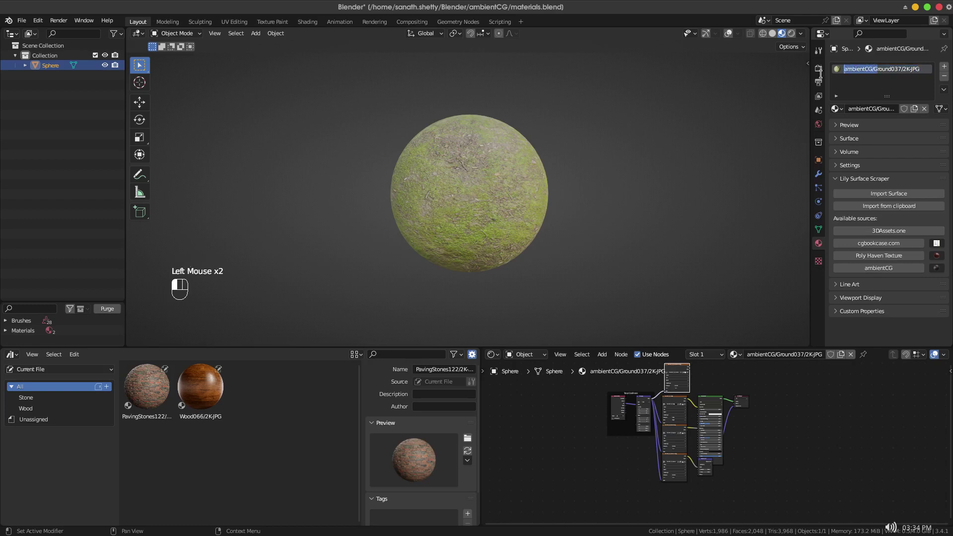
pyautogui.press('BackSpace')
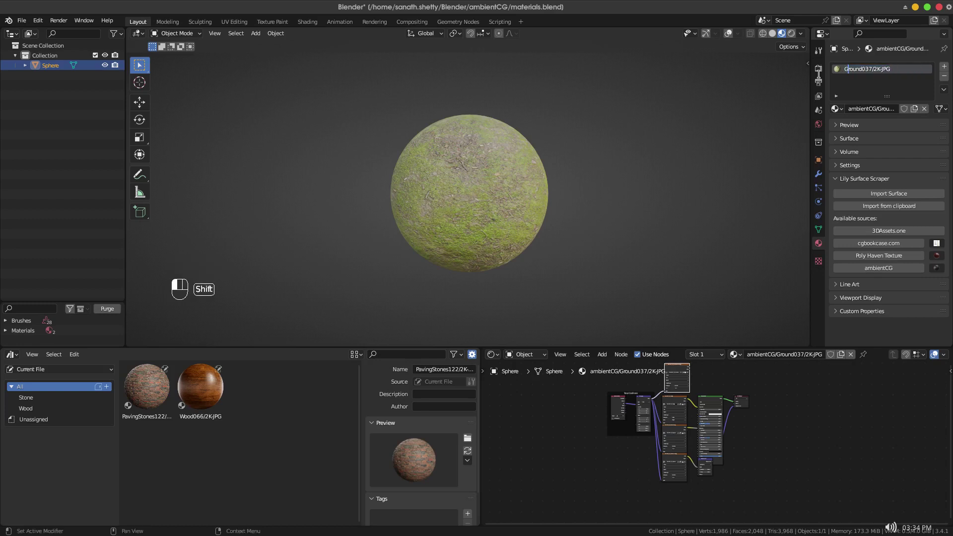
pyautogui.press('Return')
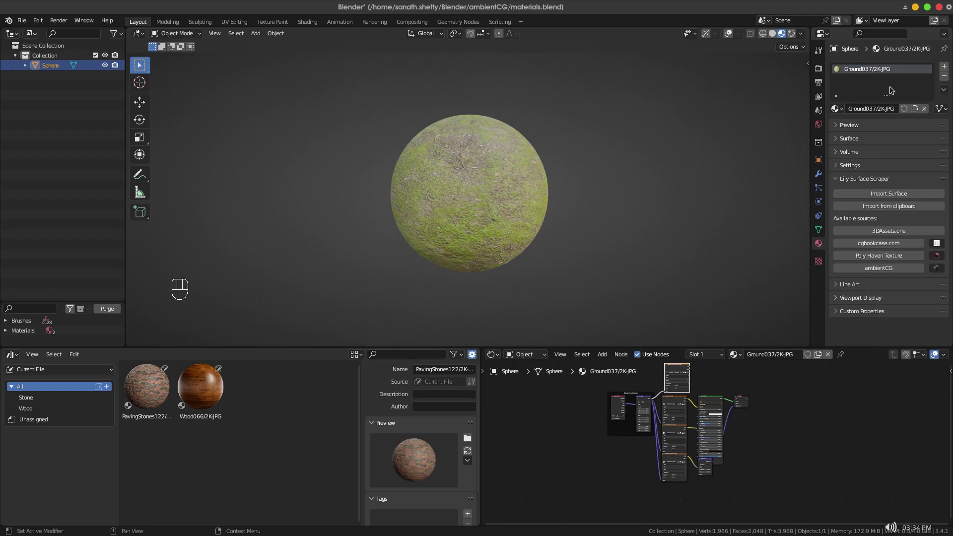
# Give the Ground037/2K-JPG material a fake user, check it among the file's materials, and mark it as an asset.
pyautogui.click(904, 108)
pyautogui.click(838, 108)
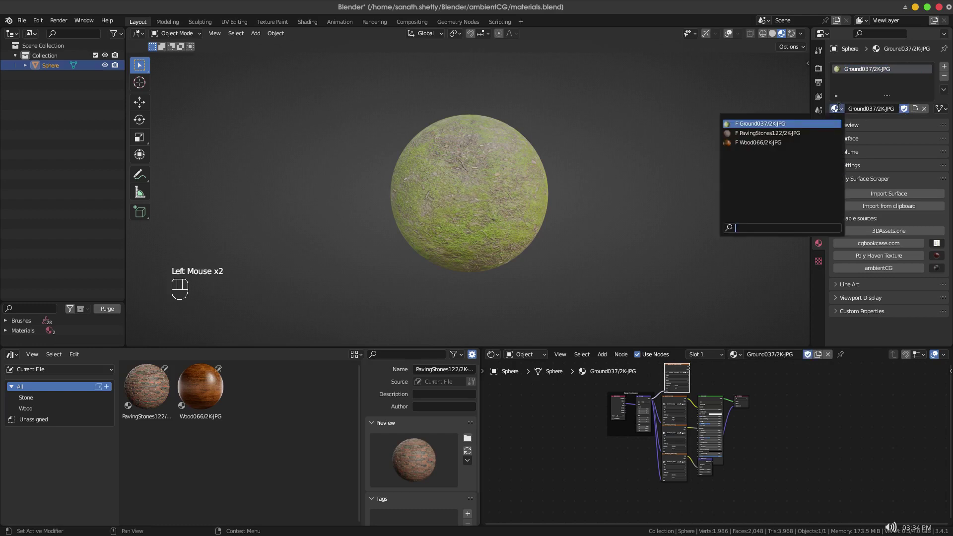
pyautogui.rightClick(852, 70)
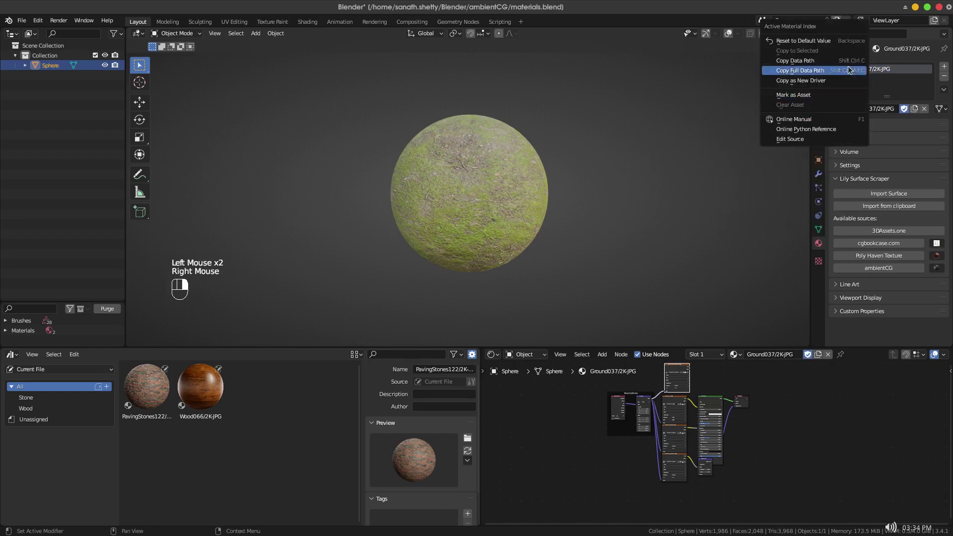
pyautogui.click(839, 94)
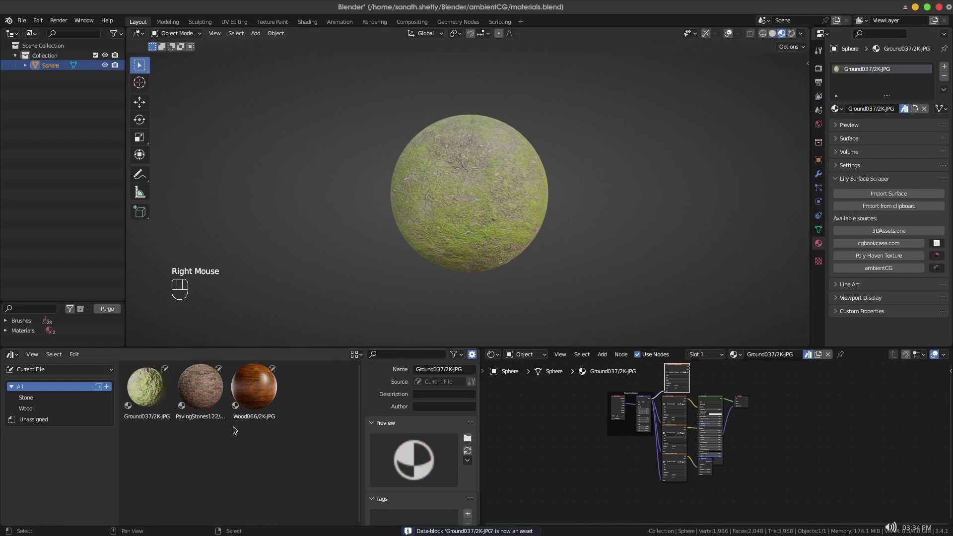
# Load thumb.png from the ambientCG Ground037 folder as the custom preview of the Ground037 asset.
pyautogui.click(467, 438)
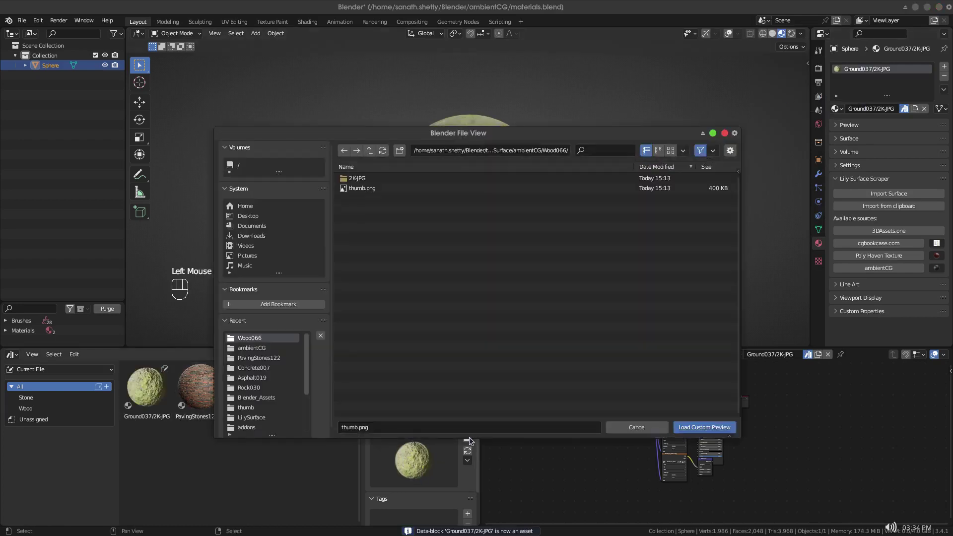
pyautogui.click(370, 151)
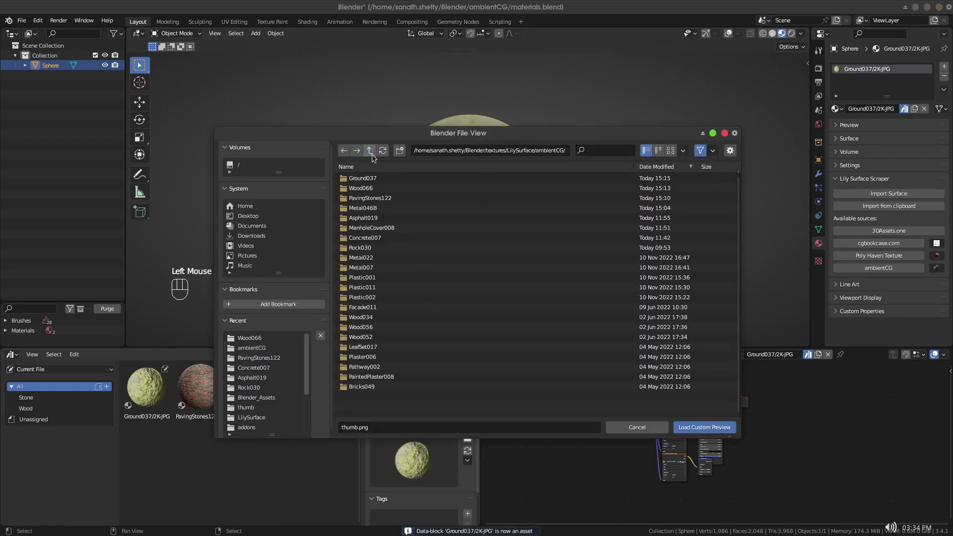
pyautogui.doubleClick(369, 179)
pyautogui.click(363, 187)
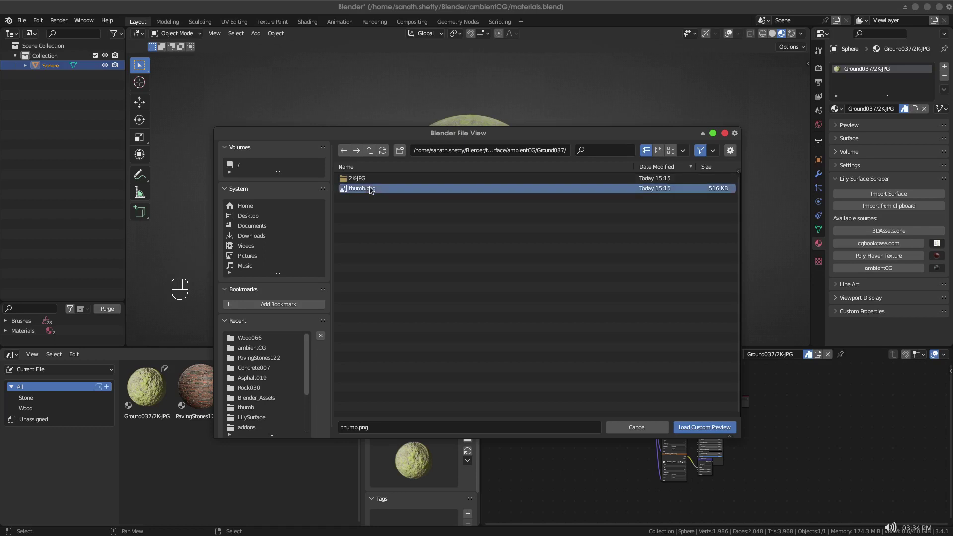
pyautogui.click(711, 428)
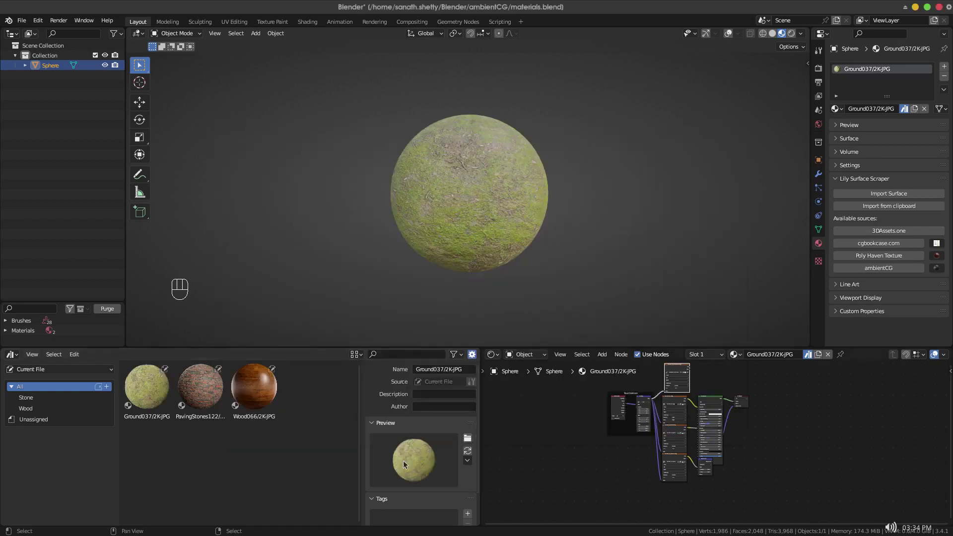
# Check the unassigned assets and create a new top-level catalog named Ground.
pyautogui.click(62, 420)
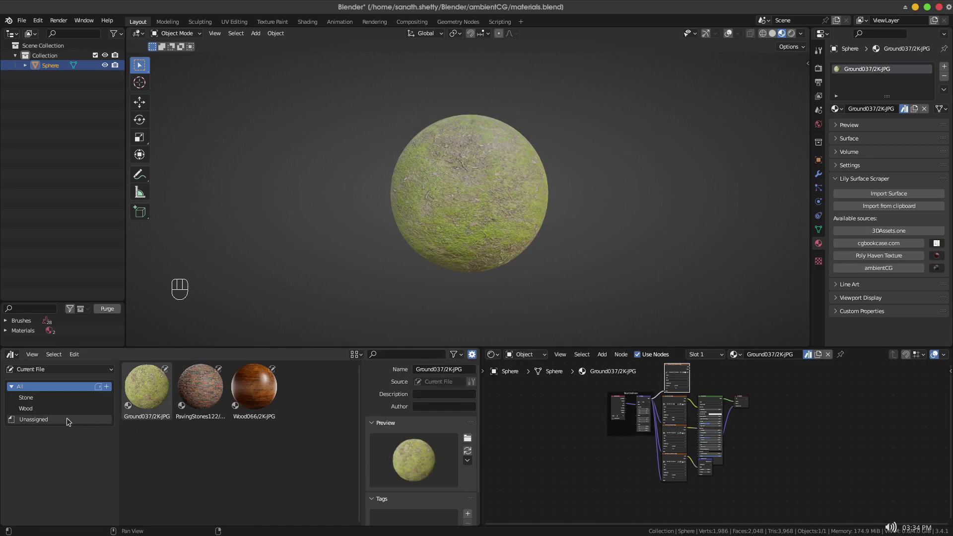
pyautogui.moveTo(148, 392); pyautogui.dragTo(60, 397)
pyautogui.click(60, 387)
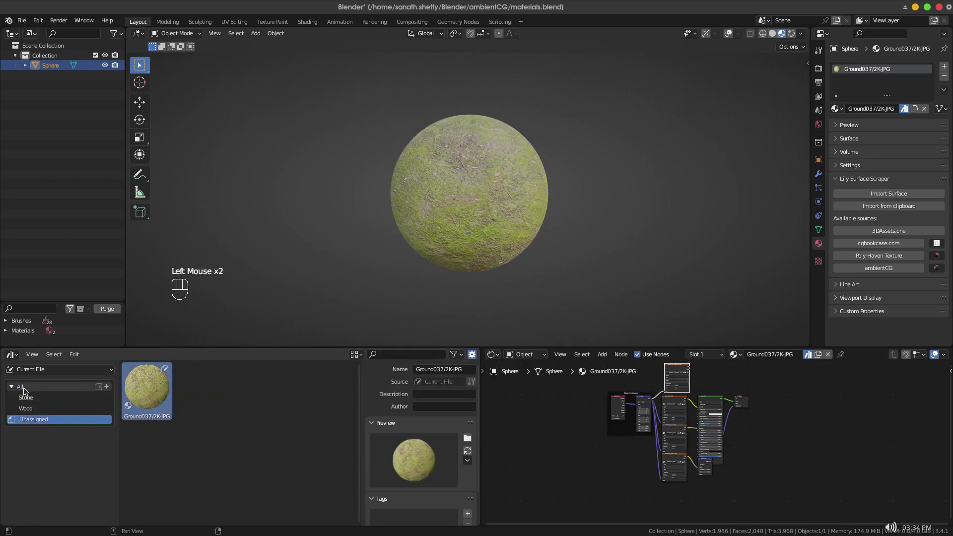
pyautogui.click(106, 387)
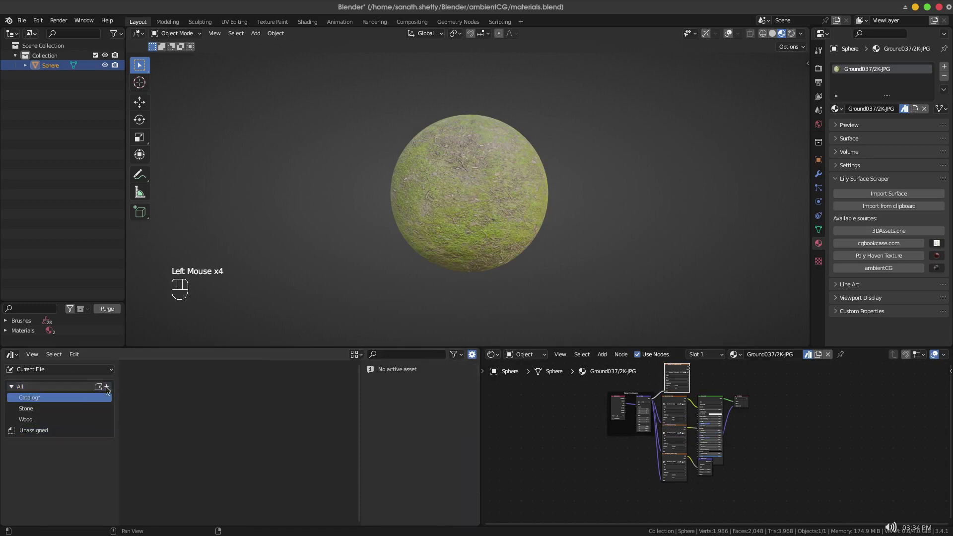
pyautogui.doubleClick(77, 397)
pyautogui.write('Gr')
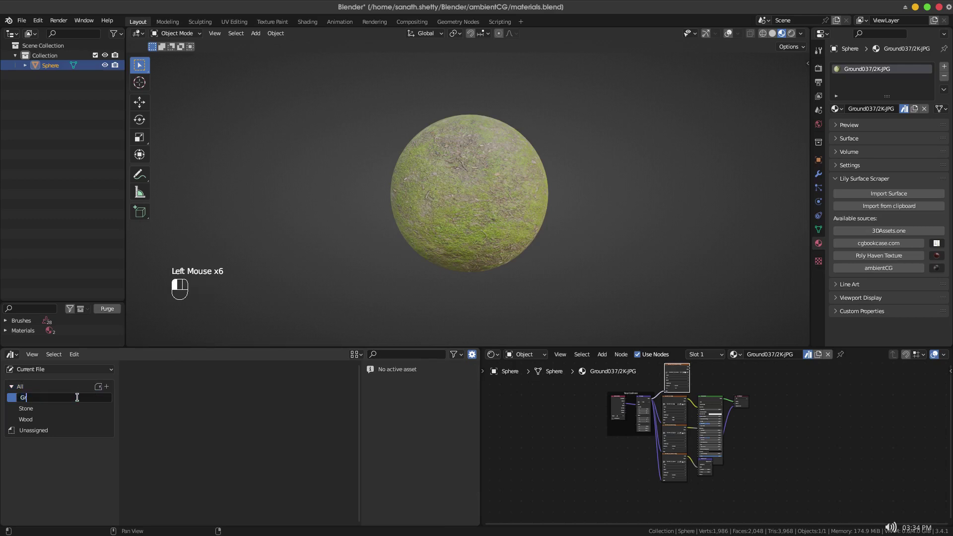
pyautogui.write('oun')
pyautogui.click(77, 397)
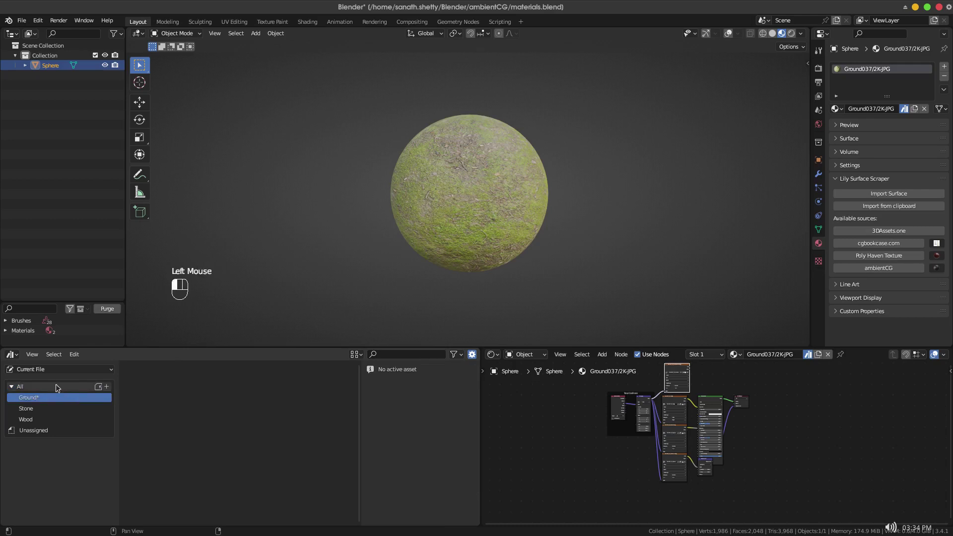
# Assign the Ground037 asset to the Ground catalog and save the catalogs and the materials.blend file.
pyautogui.click(59, 387)
pyautogui.moveTo(151, 394); pyautogui.dragTo(49, 403)
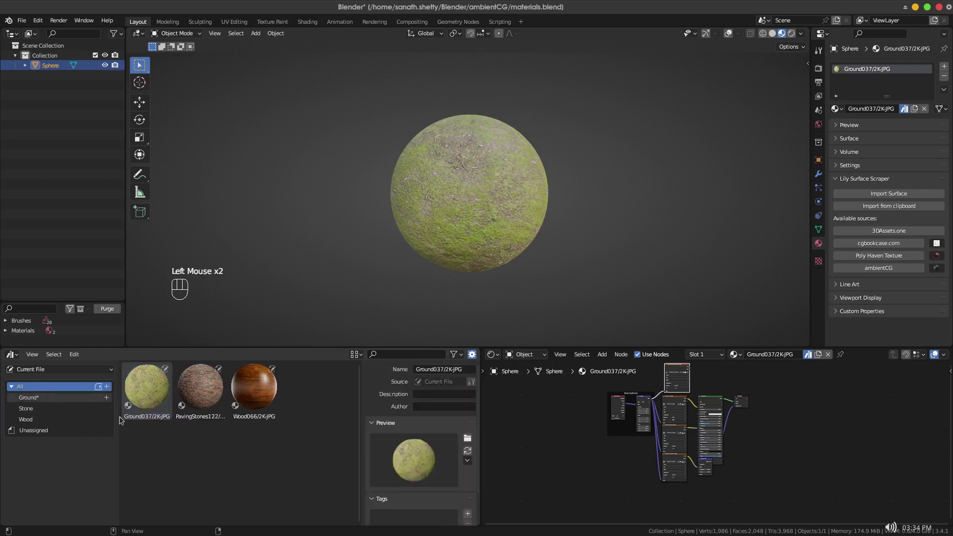
pyautogui.click(240, 456)
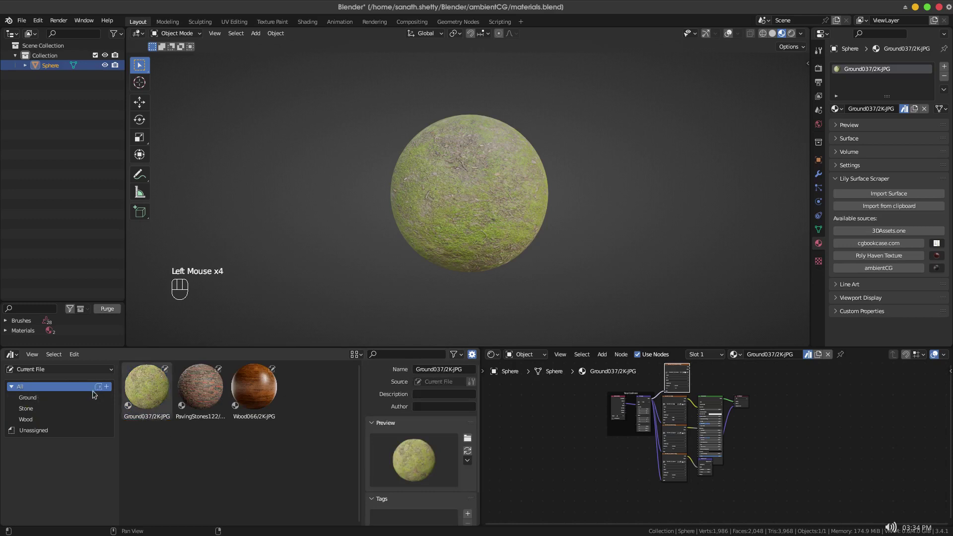
pyautogui.hotkey('ctrl', 's')
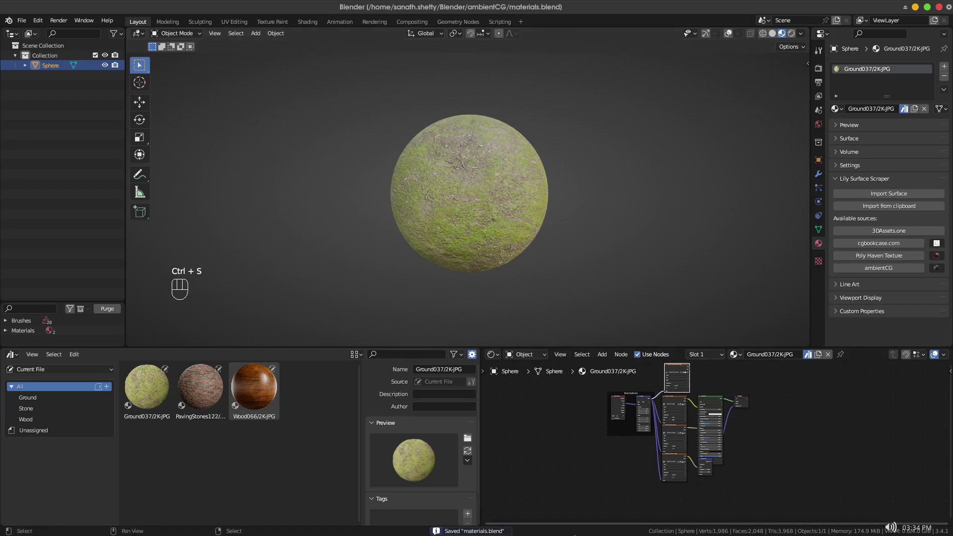
# Return to the ambientCG material list in the browser, copy the link address of the dark Rock035 material and switch back to Blender.
pyautogui.moveTo(545, 532)
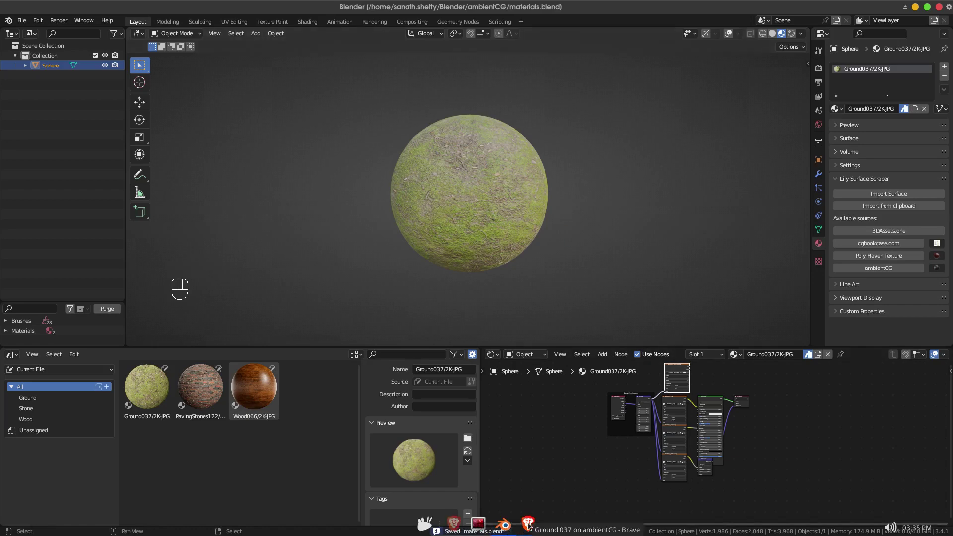
pyautogui.click(528, 525)
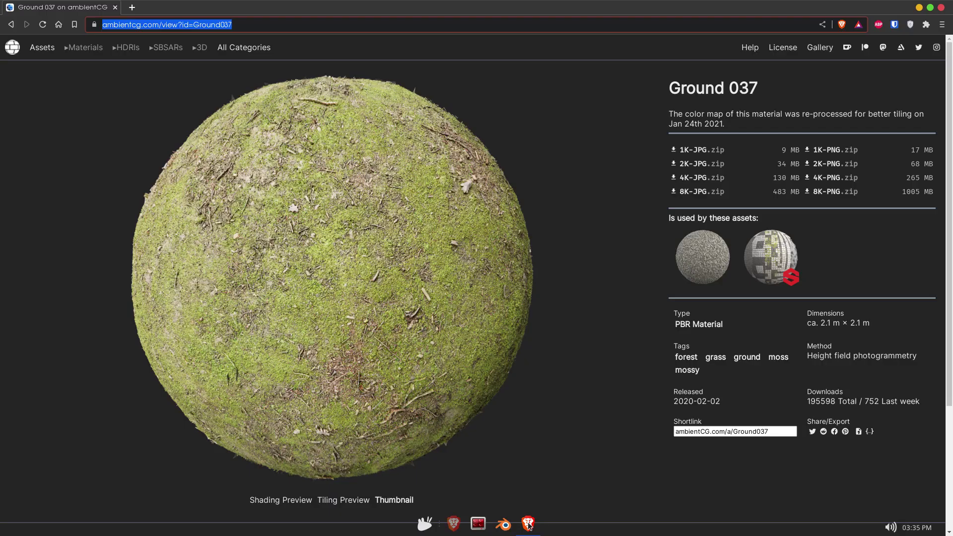
pyautogui.click(11, 25)
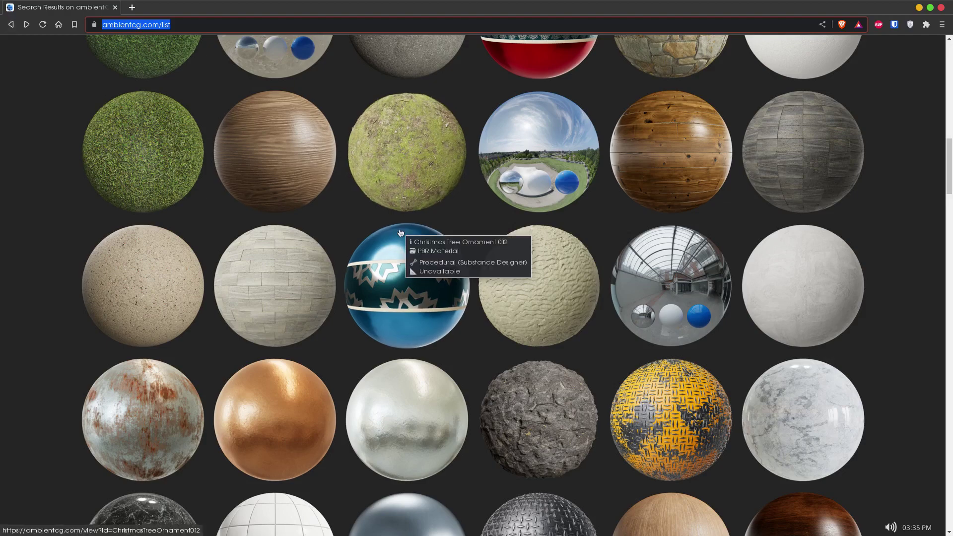
pyautogui.scroll(-5, 400, 232)
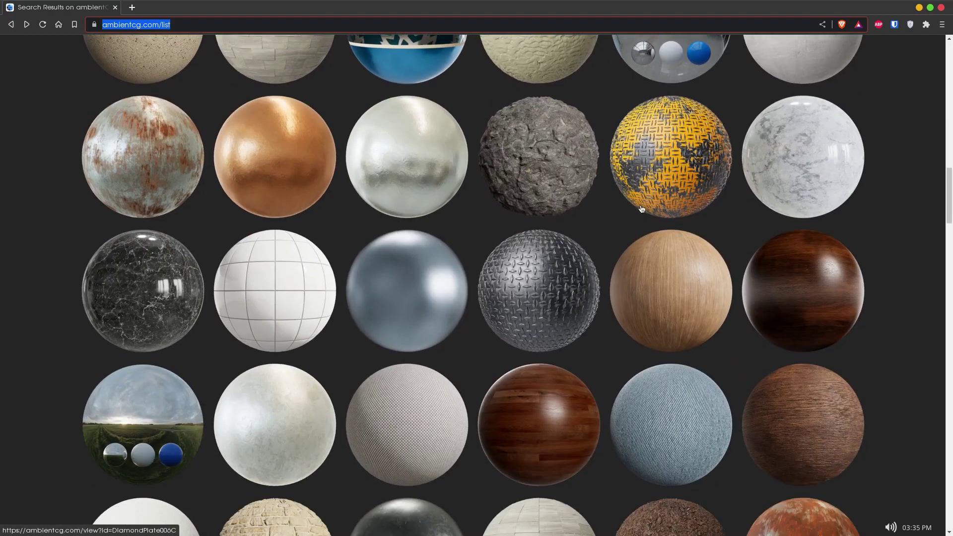
pyautogui.scroll(-9, 646, 213)
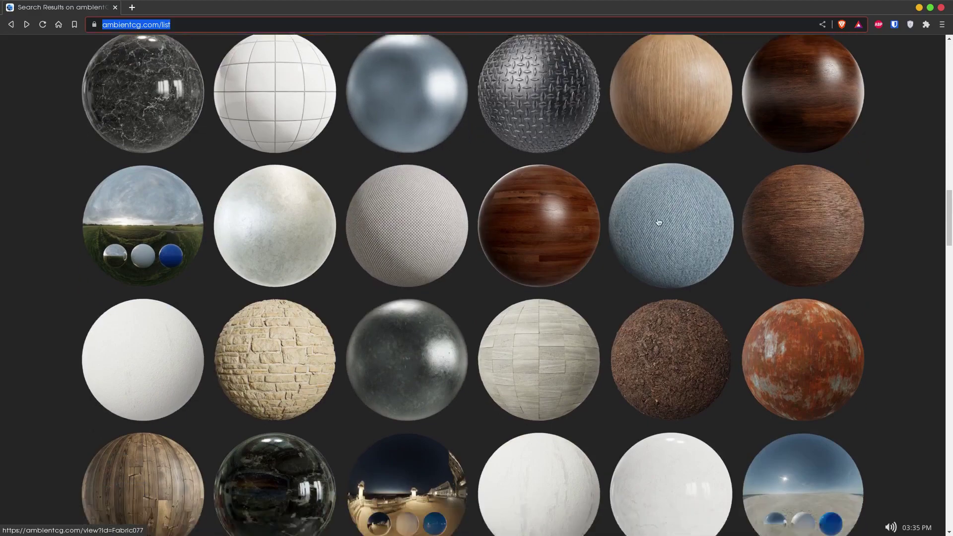
pyautogui.scroll(-10, 658, 222)
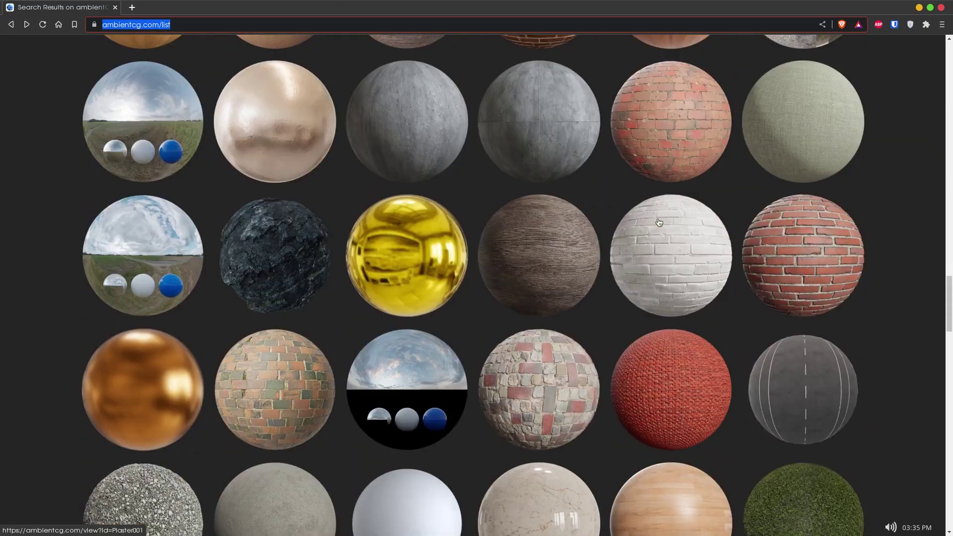
pyautogui.rightClick(269, 251)
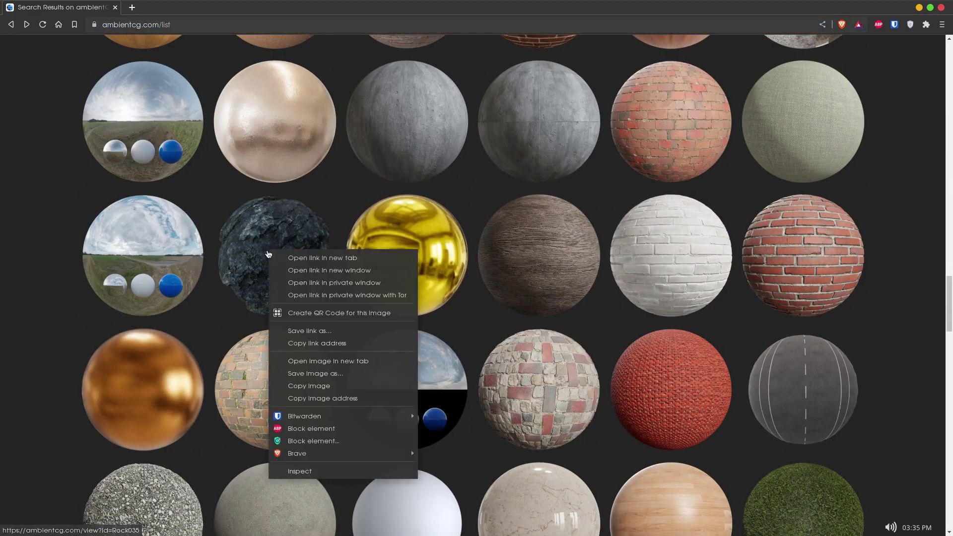
pyautogui.click(316, 343)
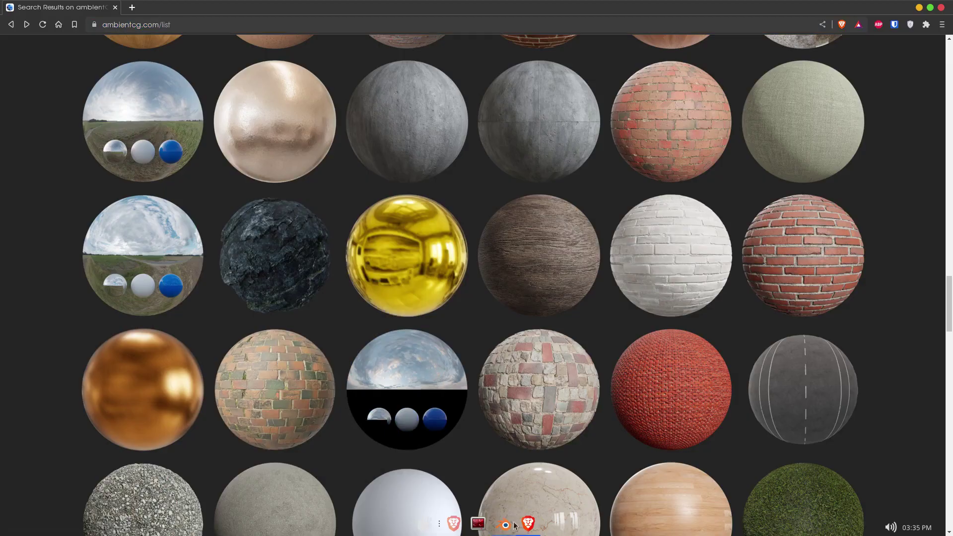
pyautogui.click(505, 523)
# Import the Rock035 material onto the sphere from the copied address in the 2K-JPG variant and inspect it up close in front view.
pyautogui.click(879, 207)
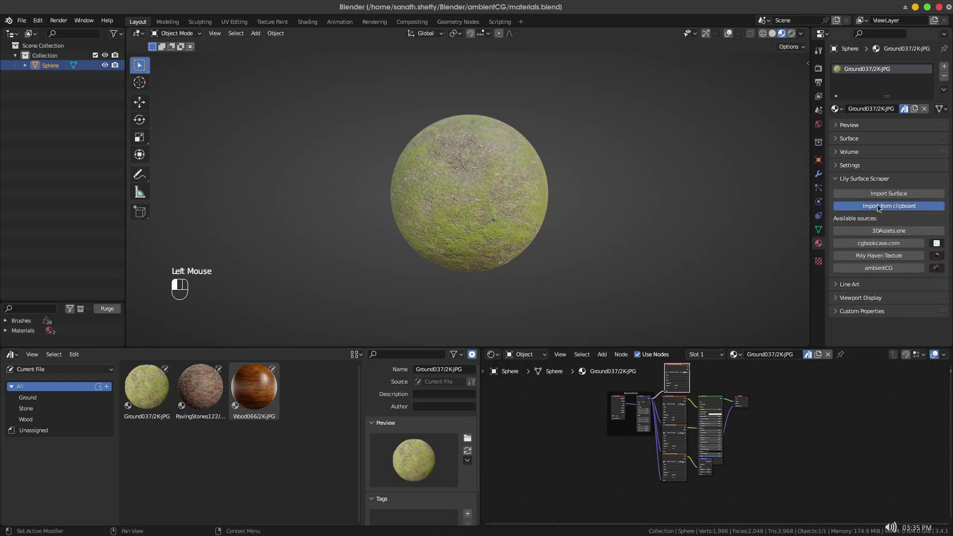
pyautogui.click(880, 221)
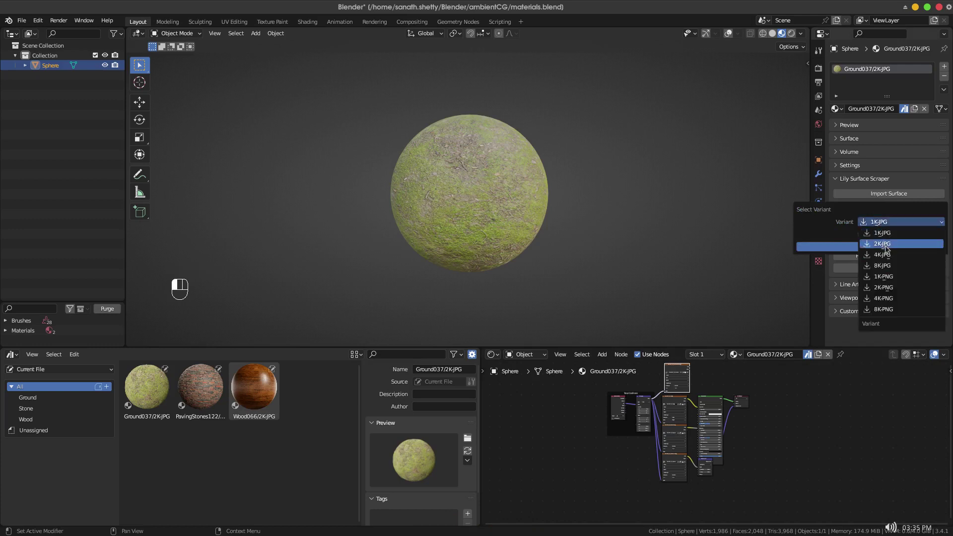
pyautogui.click(883, 244)
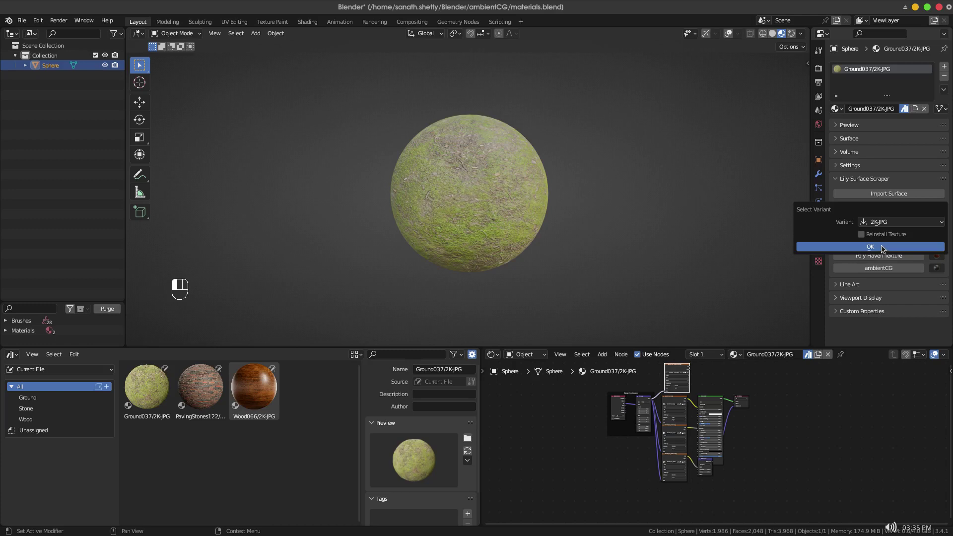
pyautogui.click(882, 248)
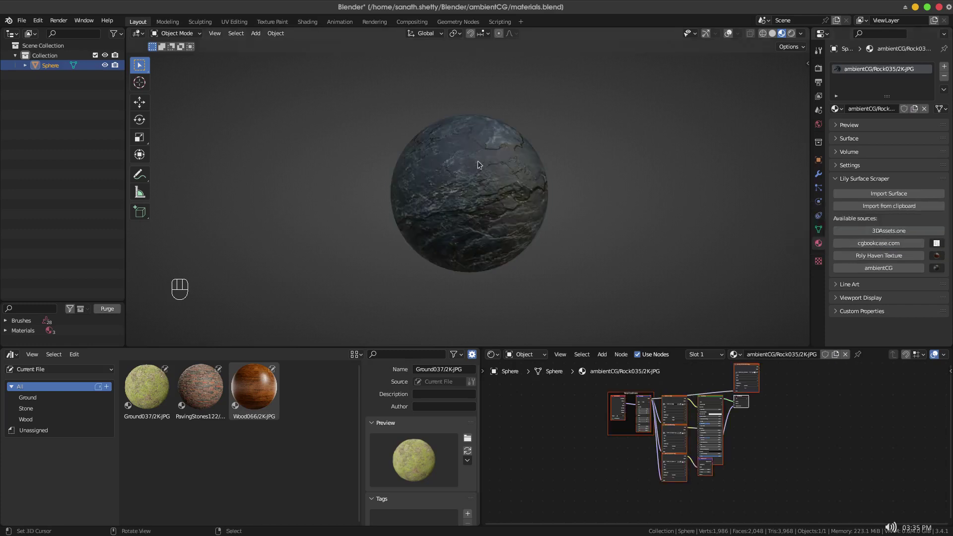
pyautogui.scroll(2, 521, 125)
pyautogui.keyDown('alt'); pyautogui.moveTo(521, 126); pyautogui.dragTo(483, 177, button='middle'); pyautogui.keyUp('alt')
pyautogui.press('KP_1')
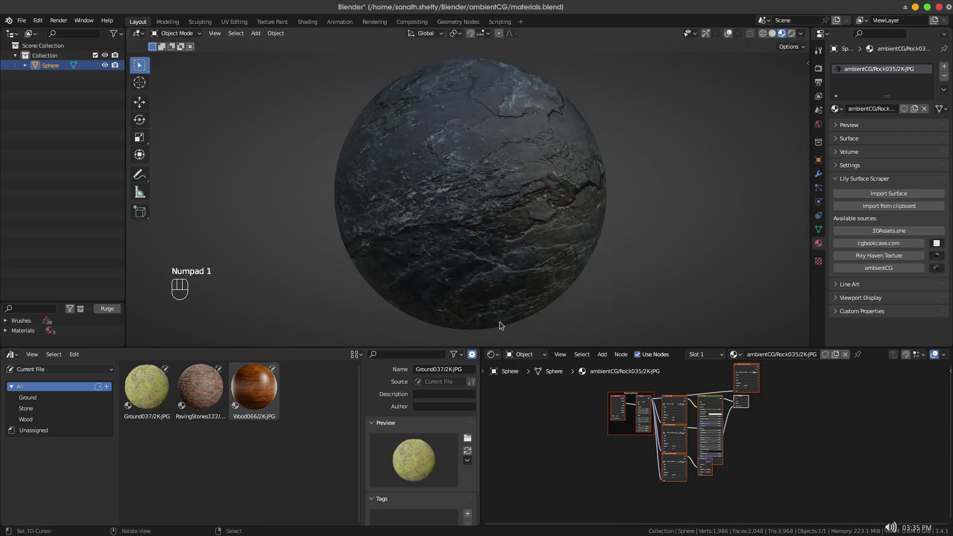
# Remove the ambientCG prefix from the rock material's name so it reads Rock035/2K-JPG.
pyautogui.click(856, 110)
pyautogui.click(861, 109)
pyautogui.moveTo(853, 109); pyautogui.dragTo(843, 109)
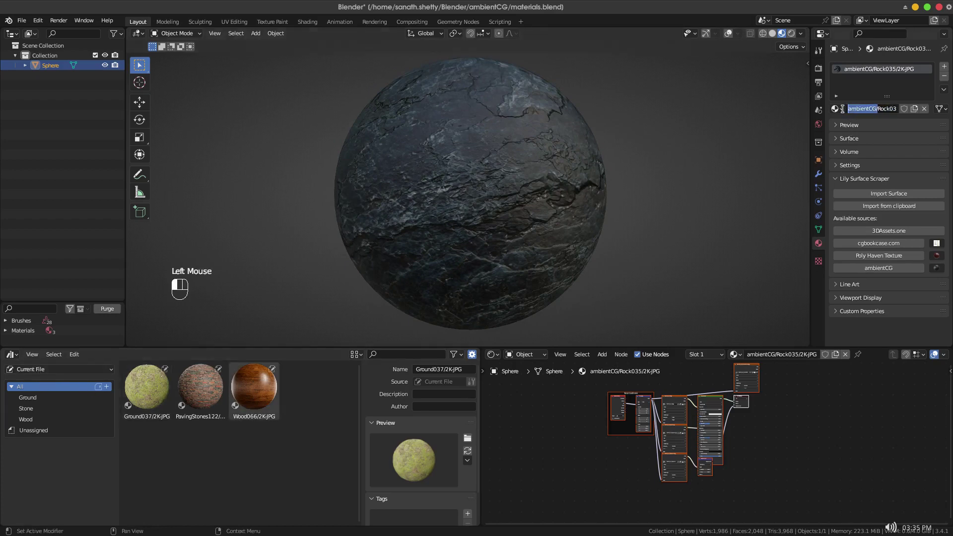
pyautogui.press('BackSpace')
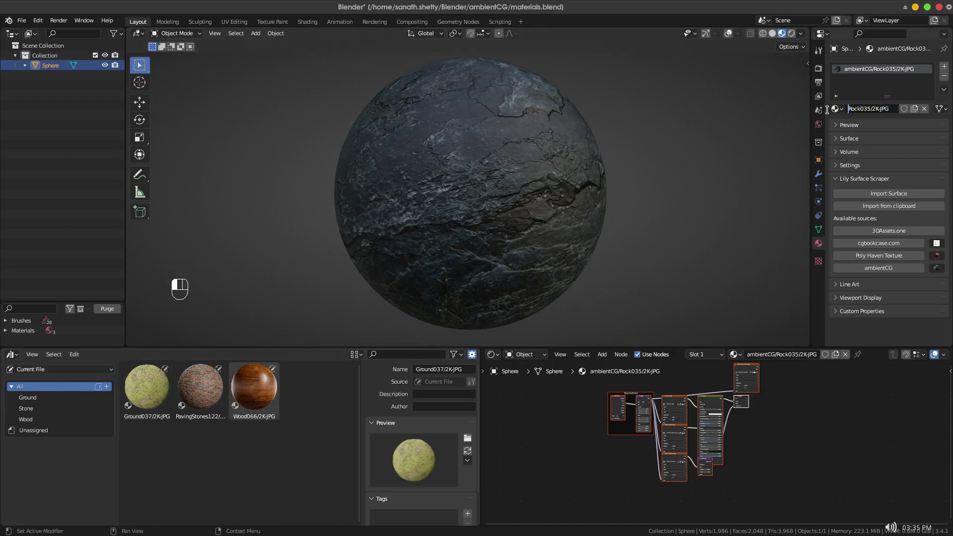
# Give the Rock035/2K-JPG material a fake user and mark it as an asset.
pyautogui.click(880, 85)
pyautogui.rightClick(878, 70)
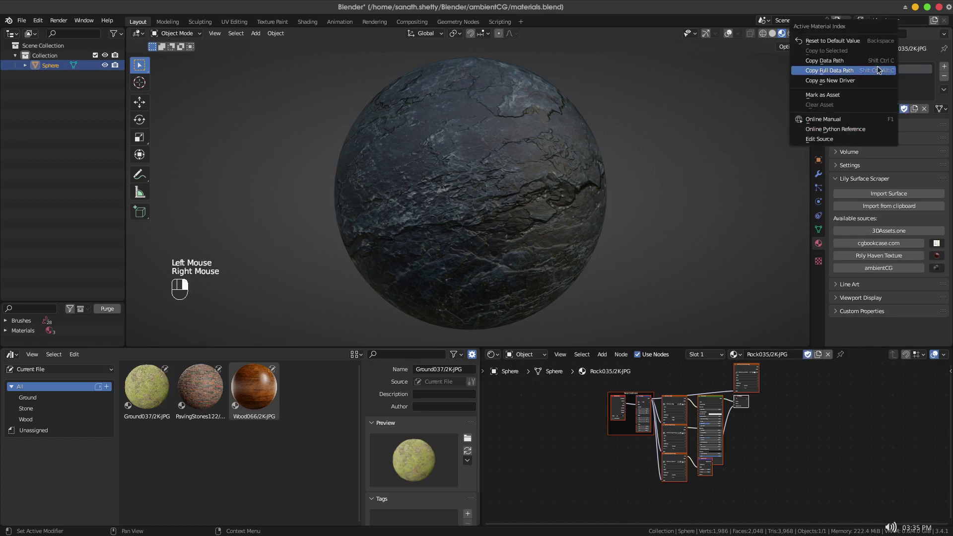
pyautogui.click(852, 95)
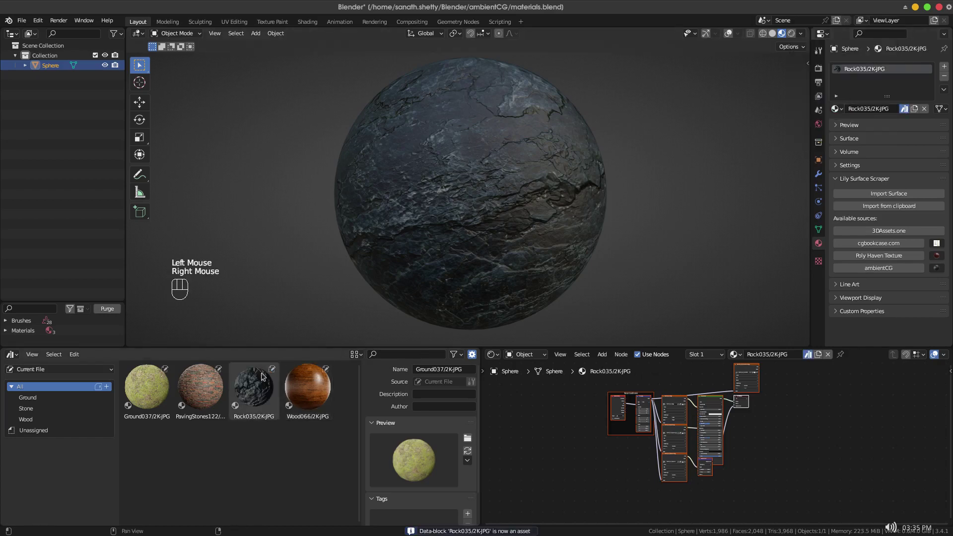
# Load thumb.png from the ambientCG Rock035 folder as the Rock035 asset's custom preview, keeping that asset selected.
pyautogui.click(253, 388)
pyautogui.click(467, 438)
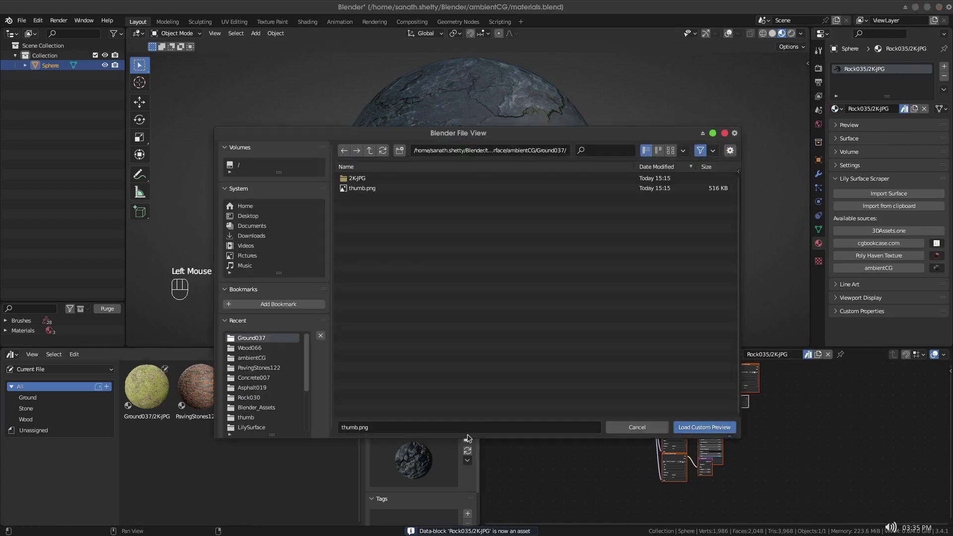
pyautogui.press('BackSpace')
pyautogui.doubleClick(357, 180)
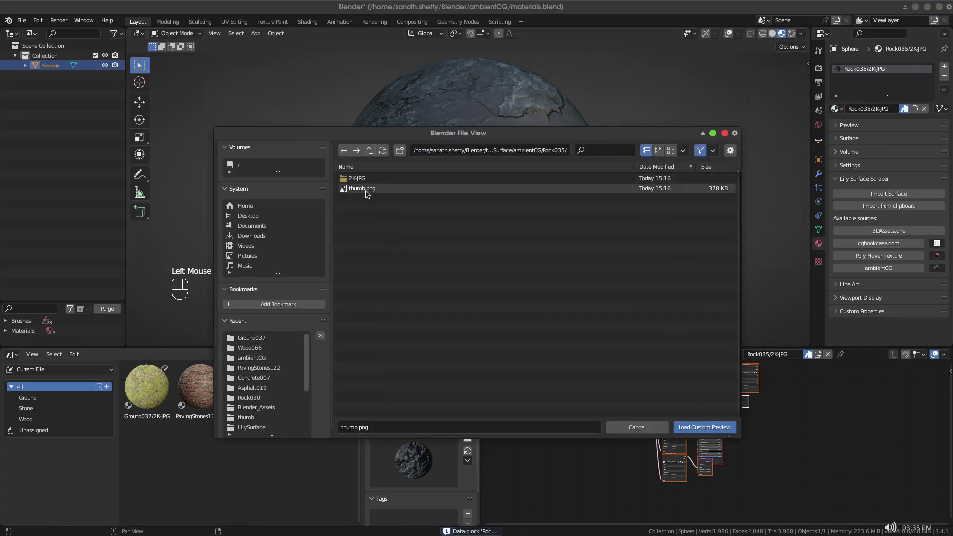
pyautogui.doubleClick(362, 188)
pyautogui.click(274, 448)
pyautogui.click(254, 390)
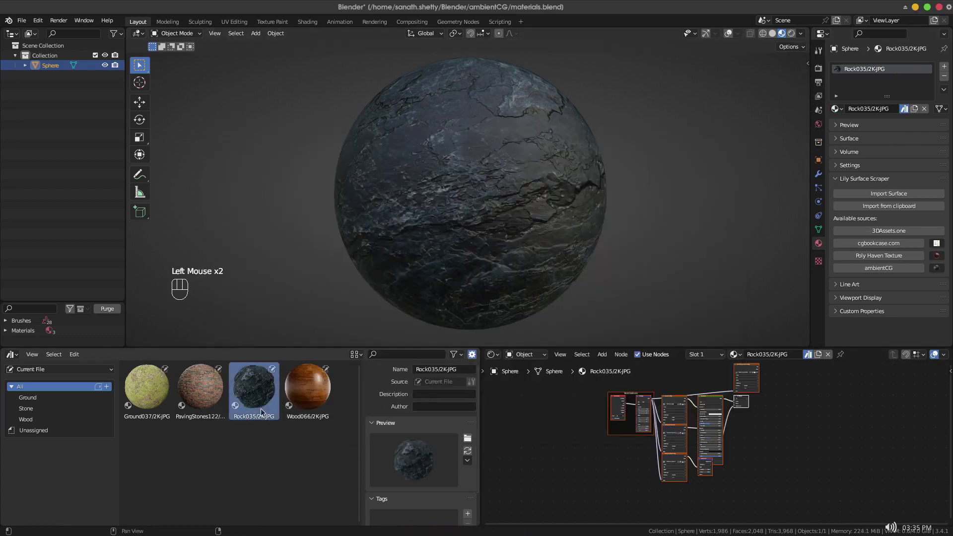
# Create a new asset catalog named Rock under All.
pyautogui.click(107, 387)
pyautogui.doubleClick(71, 397)
pyautogui.write('Rock')
pyautogui.press('Return')
# Move the Rock035/2K-JPG asset into the Rock catalog, check each catalog's contents and show all assets again.
pyautogui.click(59, 397)
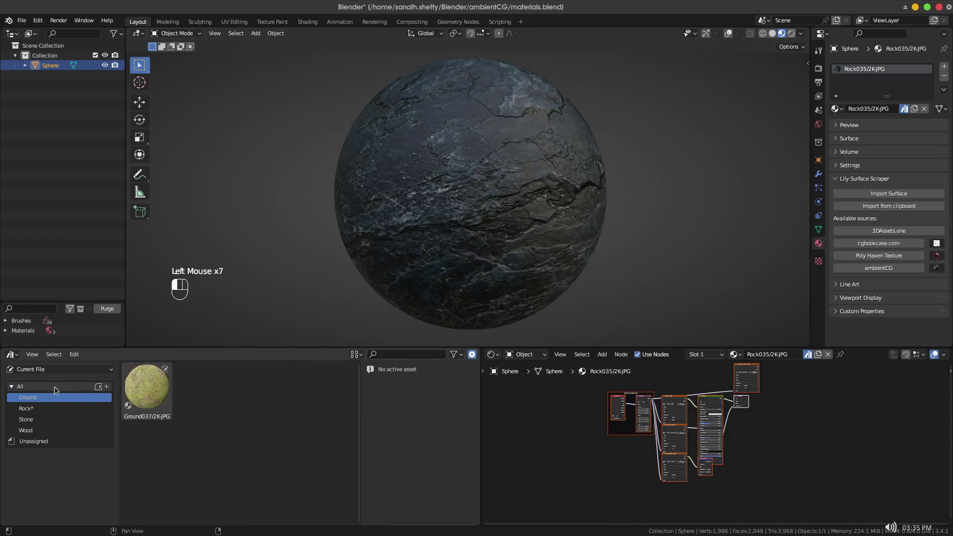
pyautogui.click(30, 386)
pyautogui.moveTo(253, 390); pyautogui.dragTo(27, 408)
pyautogui.click(52, 398)
pyautogui.click(47, 408)
pyautogui.click(45, 419)
pyautogui.click(42, 430)
pyautogui.click(43, 397)
pyautogui.click(39, 386)
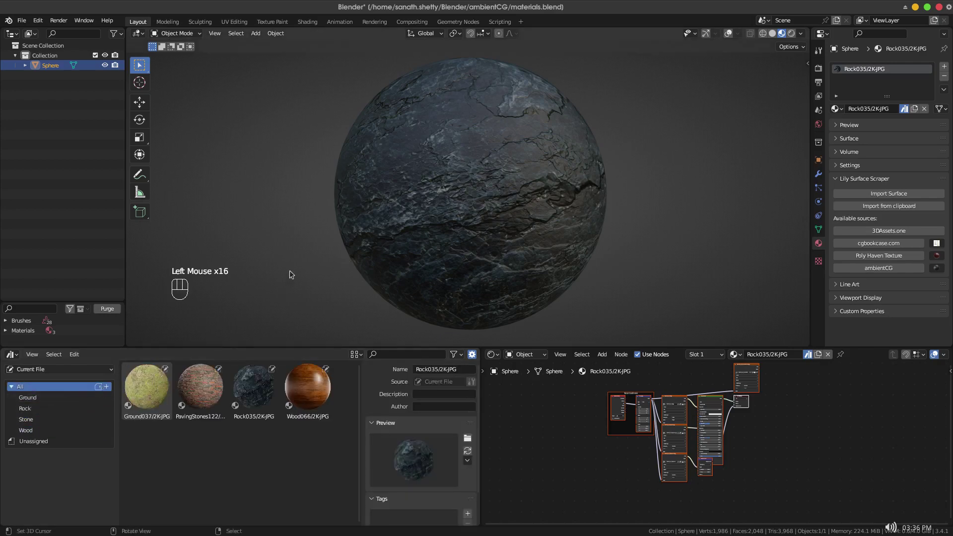
# Save the file and move the stray texture node above the image texture column in the Rock035 node tree.
pyautogui.hotkey('ctrl', 's')
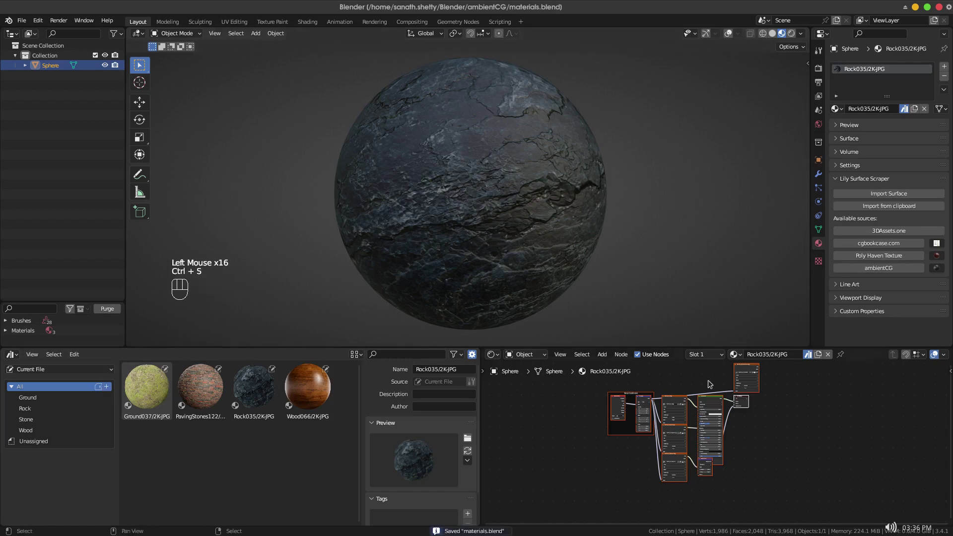
pyautogui.click(740, 371)
pyautogui.moveTo(739, 371); pyautogui.dragTo(664, 367)
# Switch to the browser and open the Metal Plates 006 material page from the ambientCG list.
pyautogui.click(529, 524)
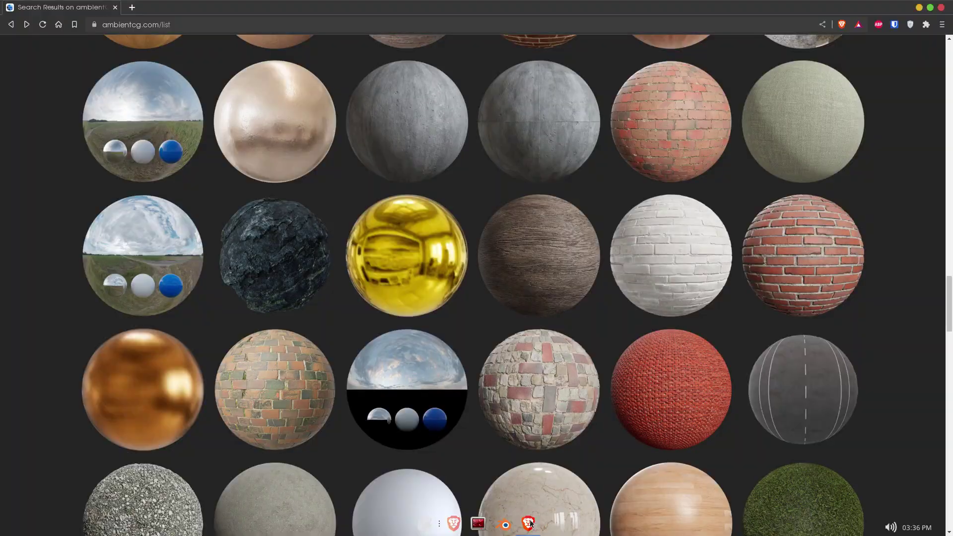
pyautogui.scroll(-2, 295, 284)
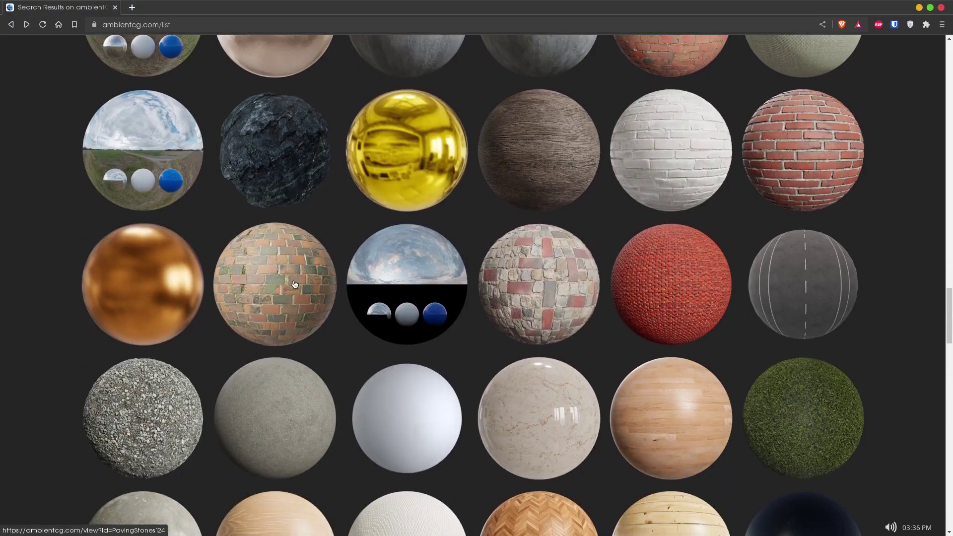
pyautogui.scroll(-5, 303, 282)
pyautogui.scroll(-1, 318, 282)
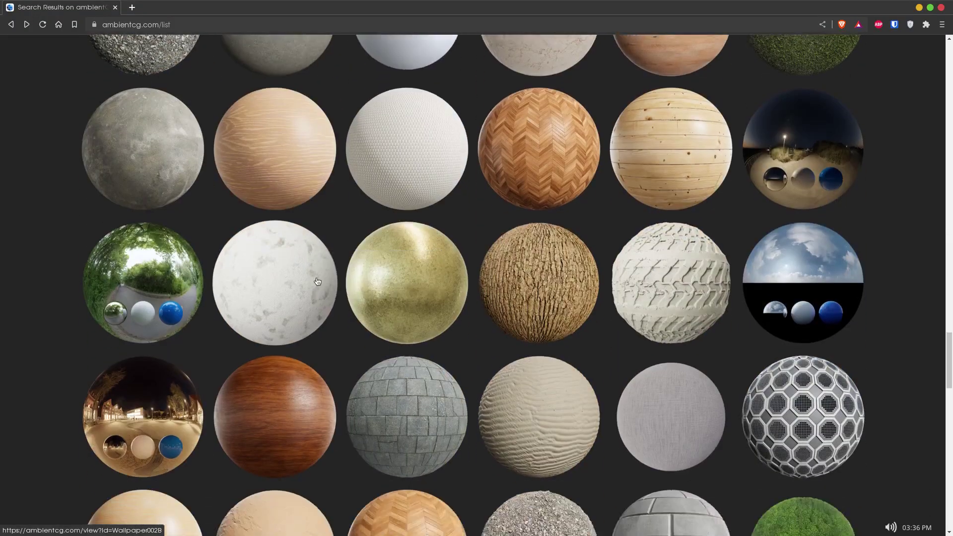
pyautogui.scroll(-3, 318, 278)
pyautogui.scroll(-3, 318, 276)
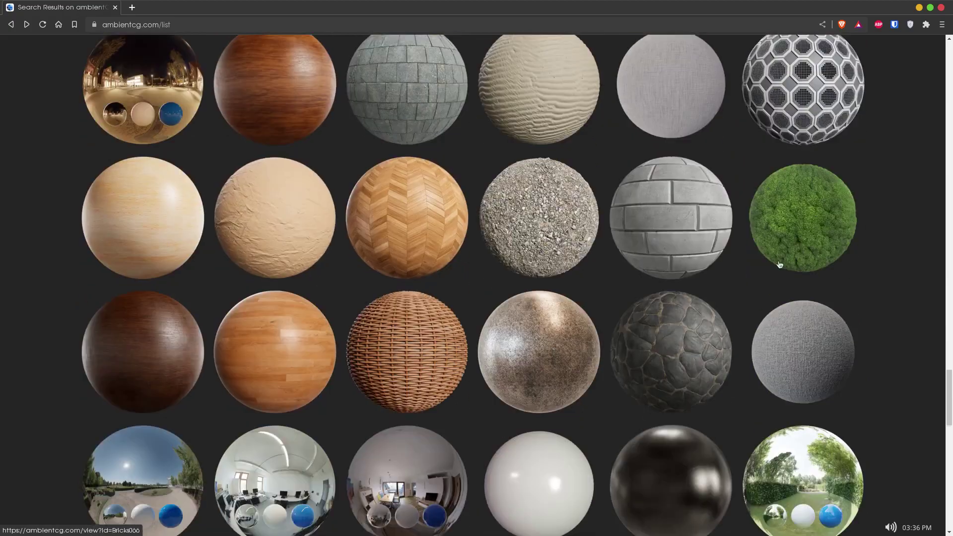
pyautogui.scroll(-3, 500, 230)
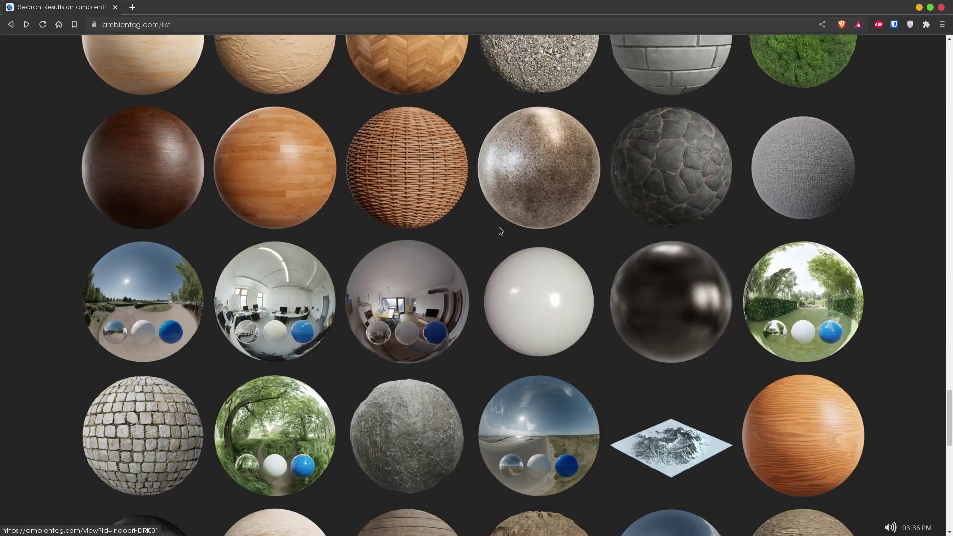
pyautogui.scroll(-7, 500, 231)
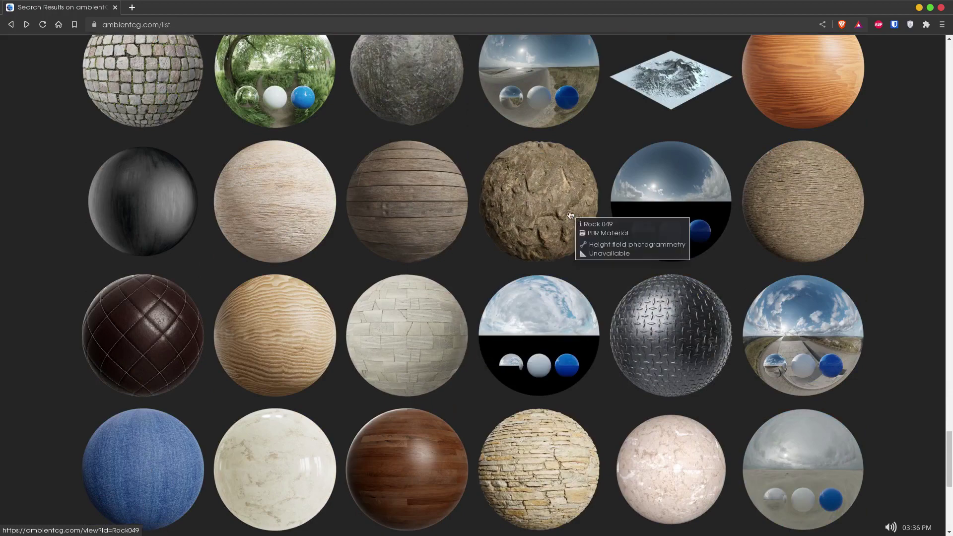
pyautogui.scroll(-7, 570, 215)
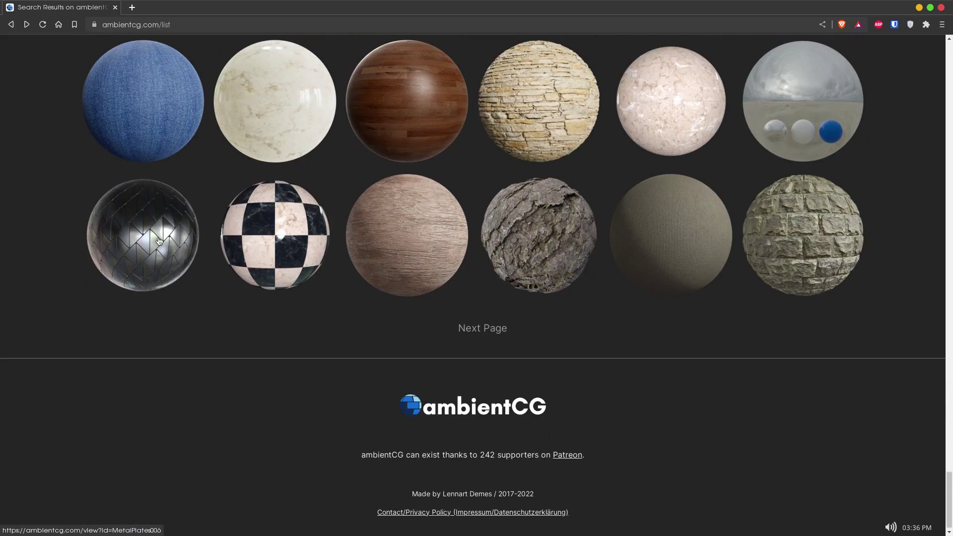
pyautogui.moveTo(158, 241)
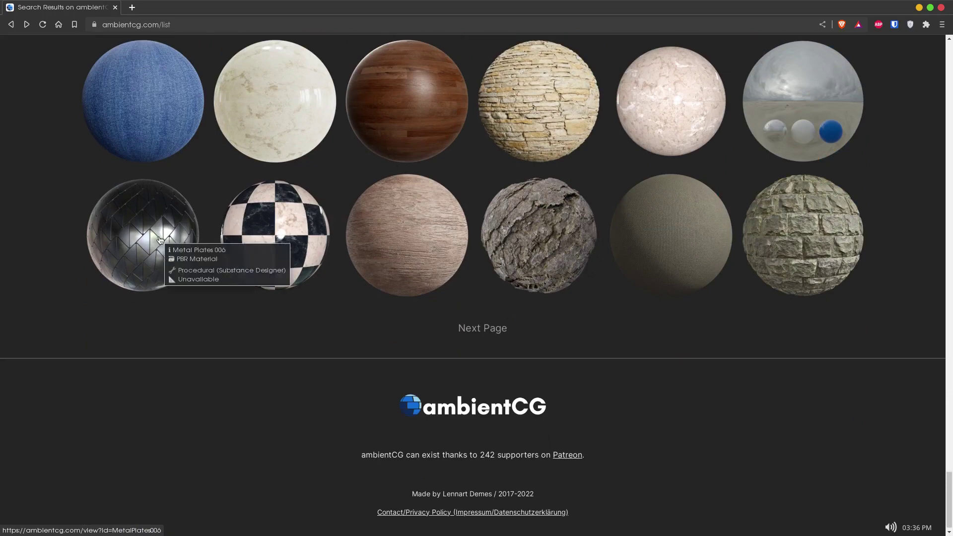
pyautogui.click(159, 240)
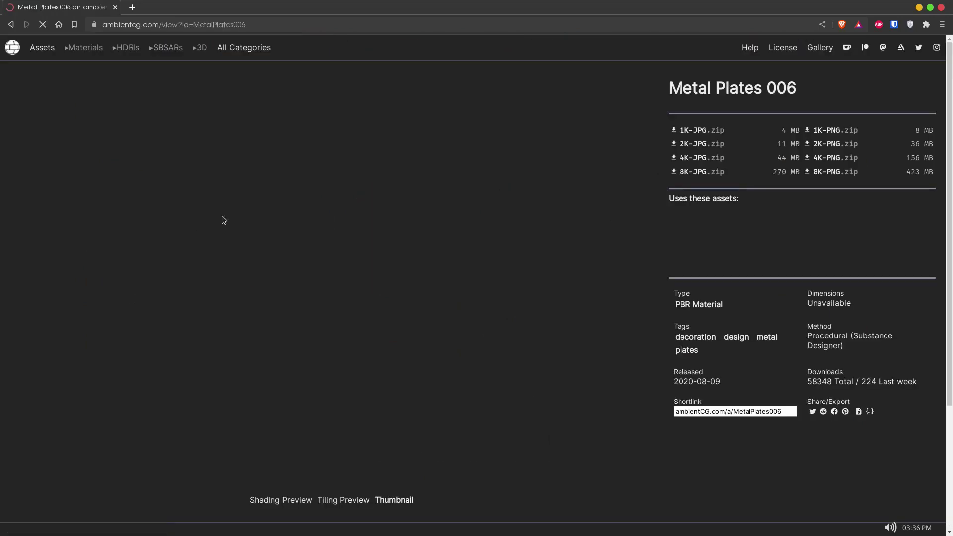
# Copy the web address of the Metal Plates 006 page.
pyautogui.click(256, 25)
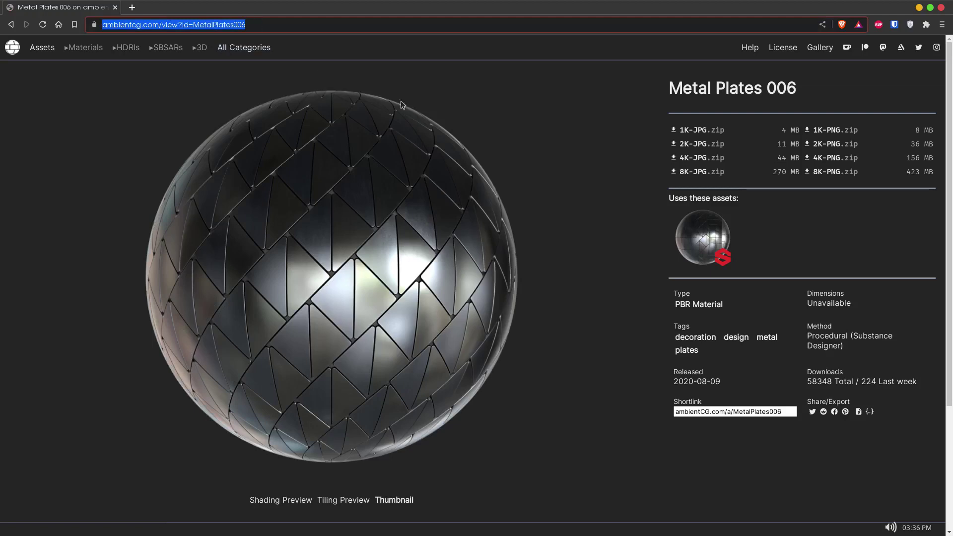
pyautogui.click(556, 177)
pyautogui.moveTo(568, 533)
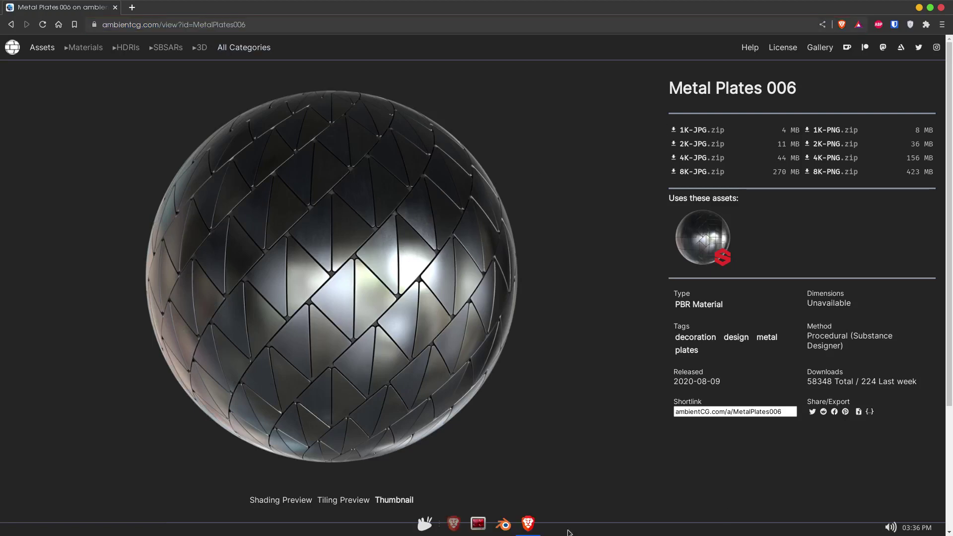
# Switch to Blender and import the material from the copied address onto the sphere in the 2K-JPG variant.
pyautogui.click(503, 524)
pyautogui.click(889, 206)
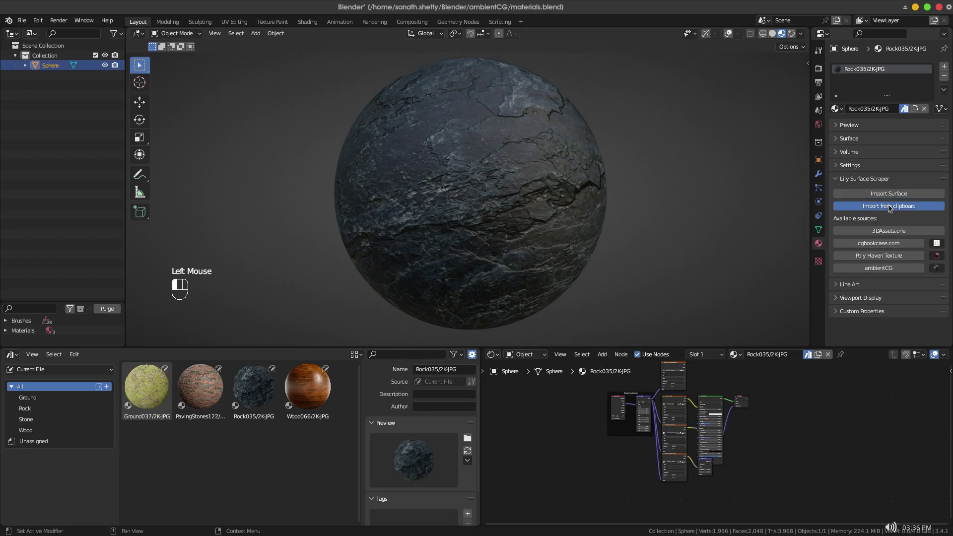
pyautogui.click(888, 223)
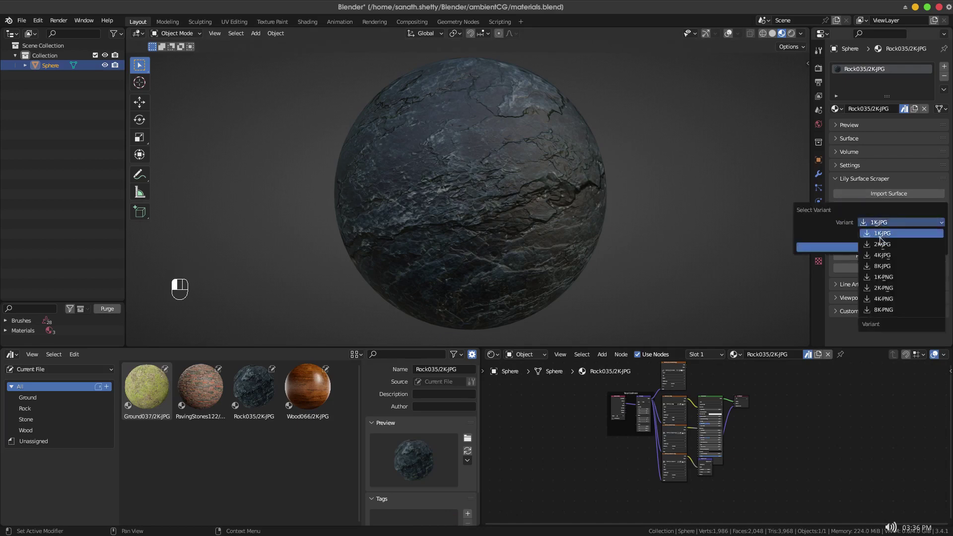
pyautogui.click(883, 245)
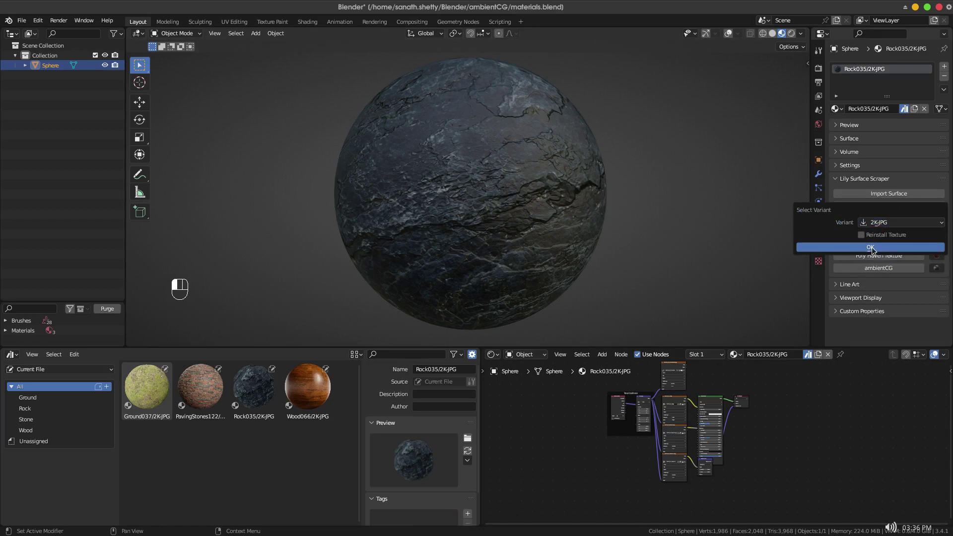
pyautogui.click(870, 247)
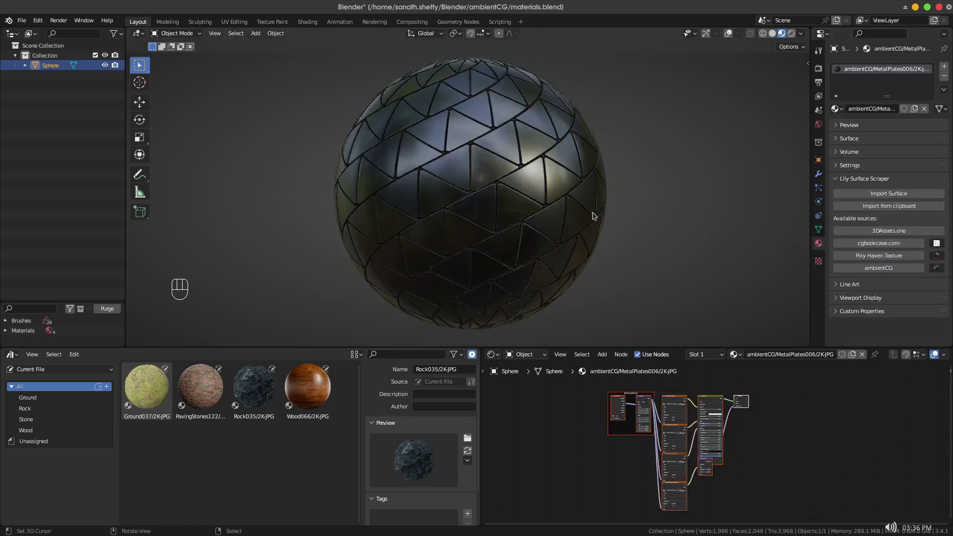
# Try cutting the displacement link to the Material Output to compare the metal surface, undo the cut and return to front view.
pyautogui.moveTo(639, 291); pyautogui.dragTo(583, 221, button='middle')
pyautogui.scroll(2, 728, 425)
pyautogui.moveTo(740, 425); pyautogui.dragTo(694, 431, button='middle')
pyautogui.keyDown('ctrl'); pyautogui.moveTo(694, 431); pyautogui.dragTo(683, 411, button='right'); pyautogui.keyUp('ctrl')
pyautogui.moveTo(556, 208)
pyautogui.mouseDown(button='middle')
pyautogui.moveTo(548, 195)
pyautogui.moveTo(561, 203)
pyautogui.mouseUp(button='middle')
pyautogui.scroll(1, 704, 447)
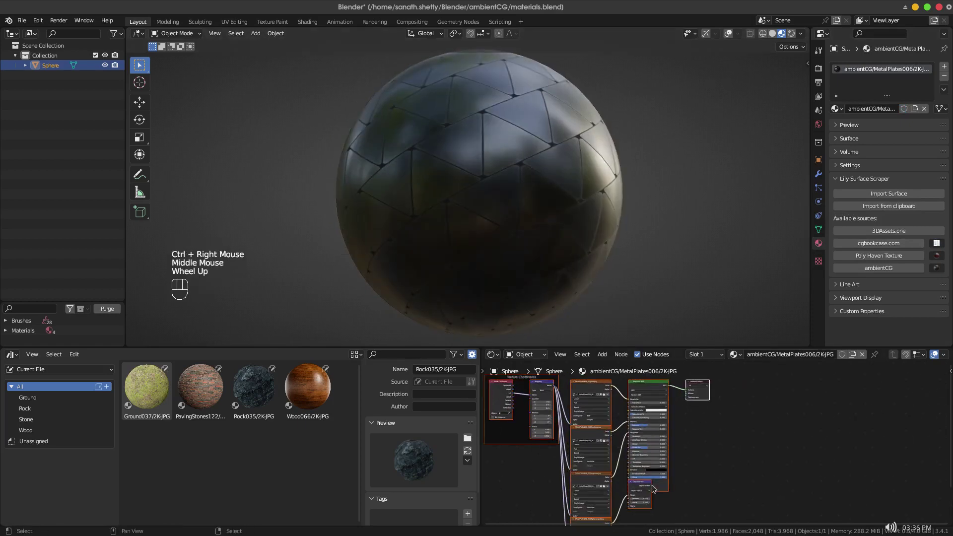
pyautogui.hotkey('ctrl', 'z')
pyautogui.keyDown('alt'); pyautogui.moveTo(571, 218); pyautogui.dragTo(540, 234, button='middle'); pyautogui.keyUp('alt')
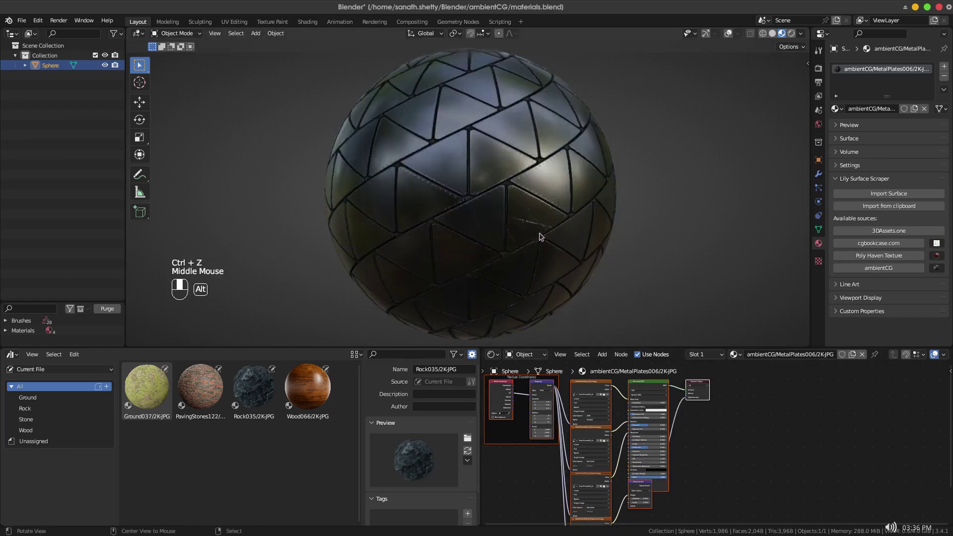
pyautogui.press('KP_1')
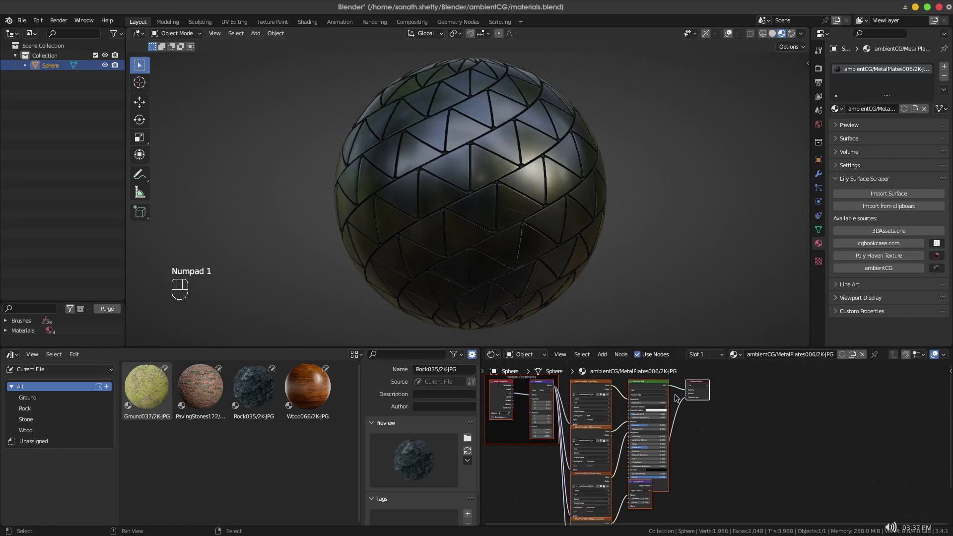
# Remove the ambientCG prefix from the metal material's name so it reads MetalPlates006/2K-JPG.
pyautogui.click(862, 112)
pyautogui.click(863, 109)
pyautogui.moveTo(851, 109); pyautogui.dragTo(827, 108)
pyautogui.press('BackSpace')
pyautogui.press('Delete')
pyautogui.press('Return')
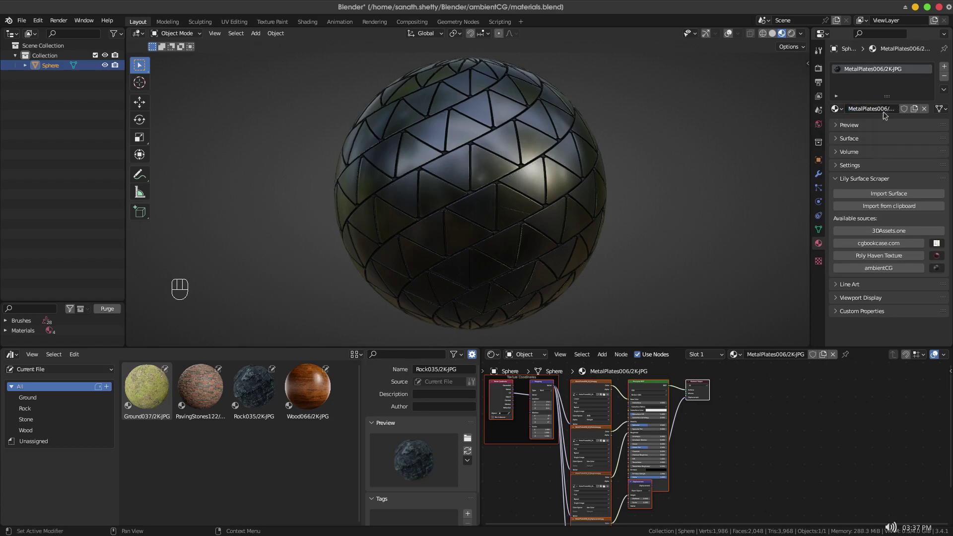
# Give the MetalPlates006/2K-JPG material a fake user and mark it as an asset.
pyautogui.click(904, 109)
pyautogui.rightClick(867, 68)
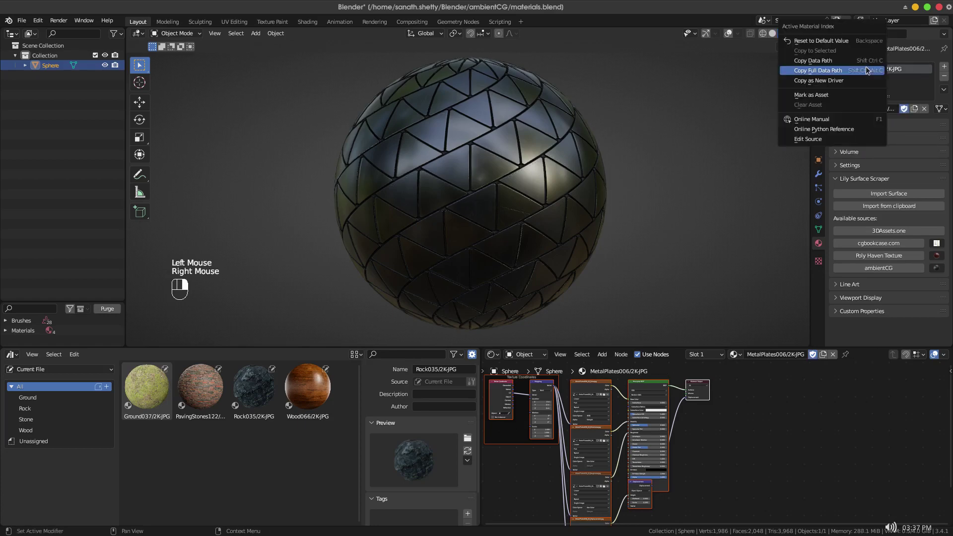
pyautogui.click(844, 95)
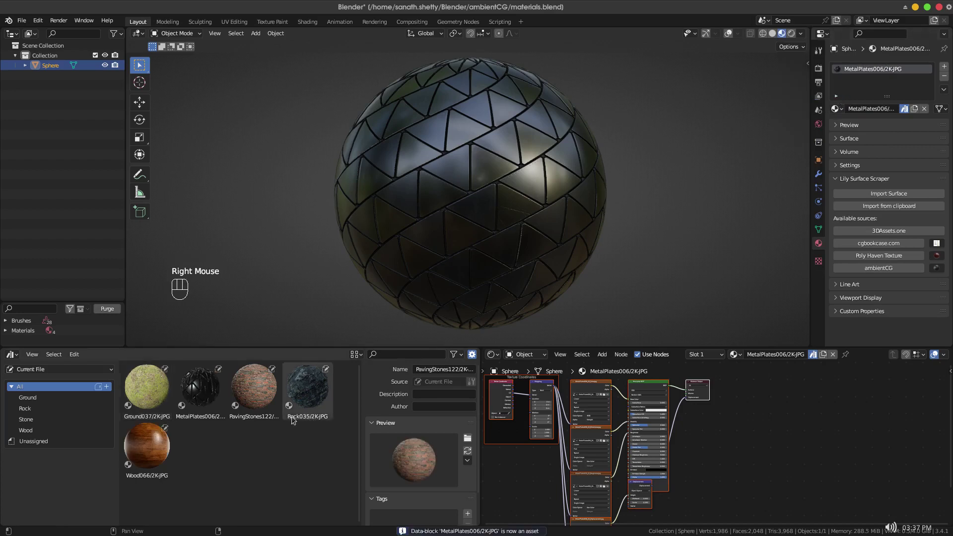
# Load thumb.png from the ambientCG MetalPlates006 folder as the MetalPlates006 asset's custom preview.
pyautogui.click(199, 390)
pyautogui.click(468, 438)
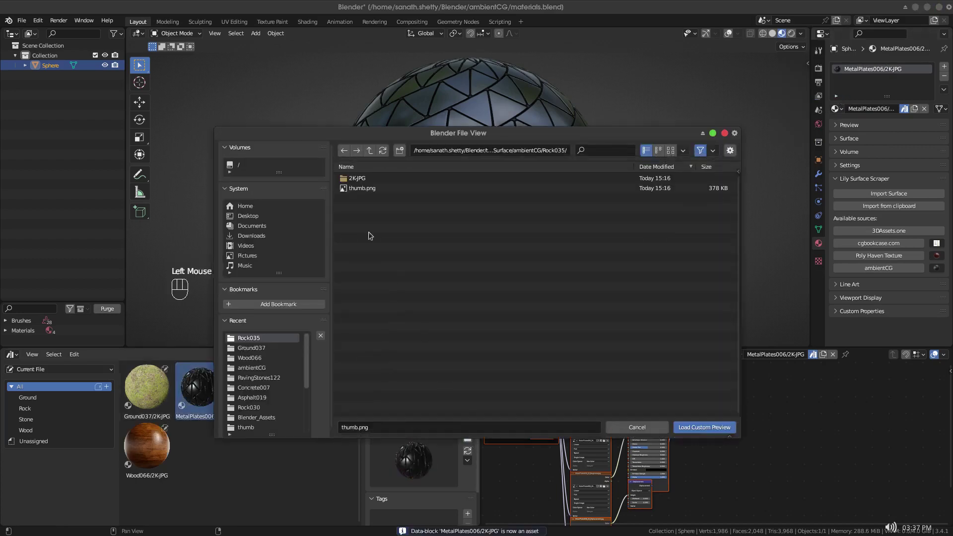
pyautogui.click(369, 151)
pyautogui.doubleClick(366, 178)
pyautogui.click(365, 190)
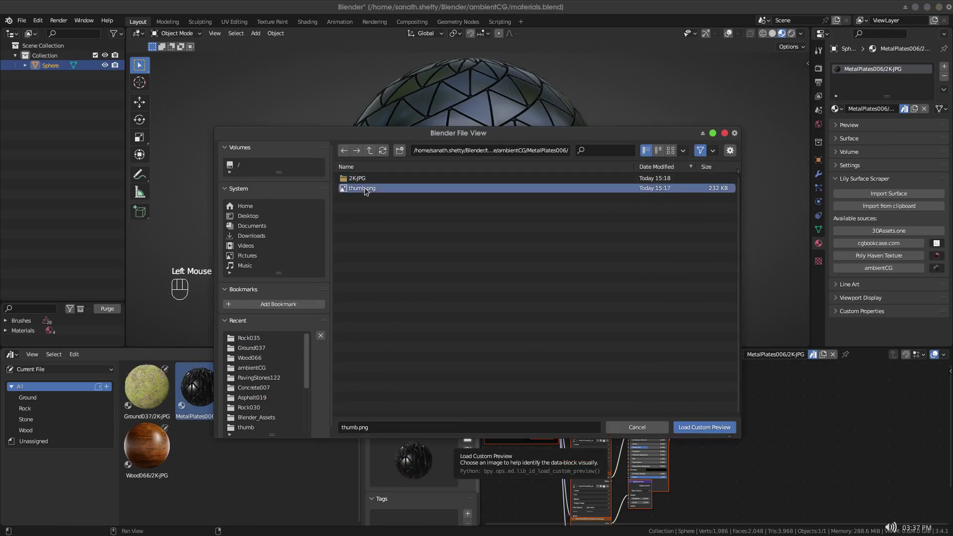
pyautogui.doubleClick(364, 189)
pyautogui.doubleClick(199, 390)
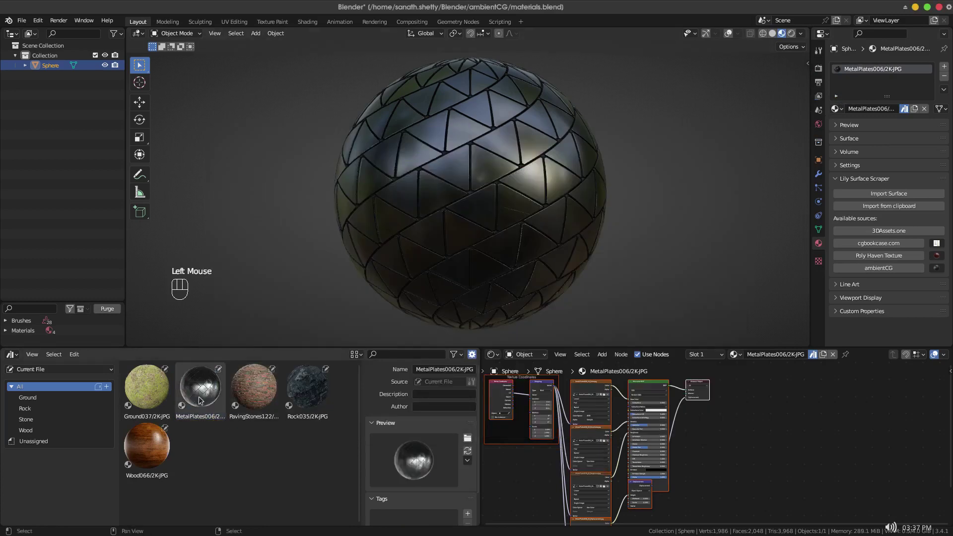
# Create a new asset catalog named Metal under All.
pyautogui.click(107, 387)
pyautogui.doubleClick(53, 397)
pyautogui.write('Metal')
pyautogui.press('Return')
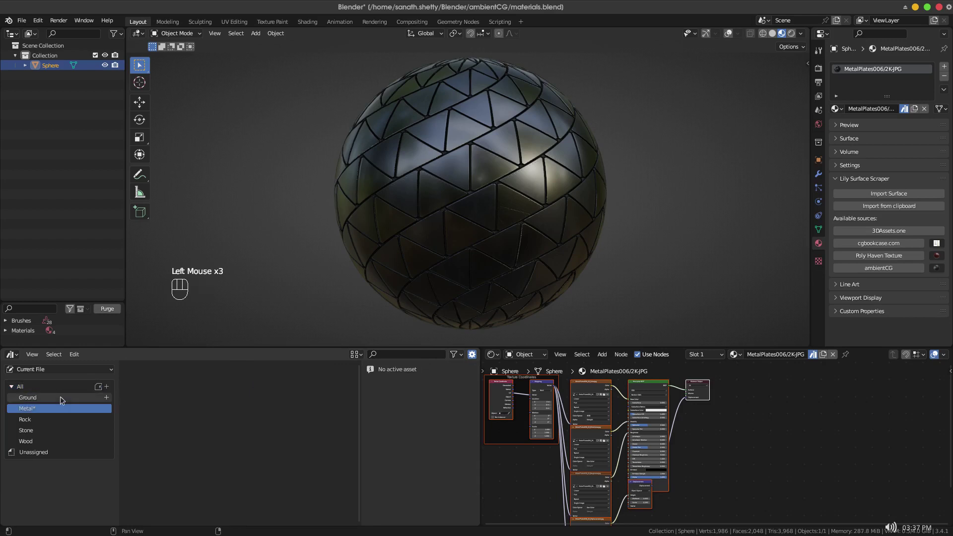
# Move the MetalPlates006/2K-JPG asset into the Metal catalog and open that catalog.
pyautogui.click(50, 387)
pyautogui.click(49, 386)
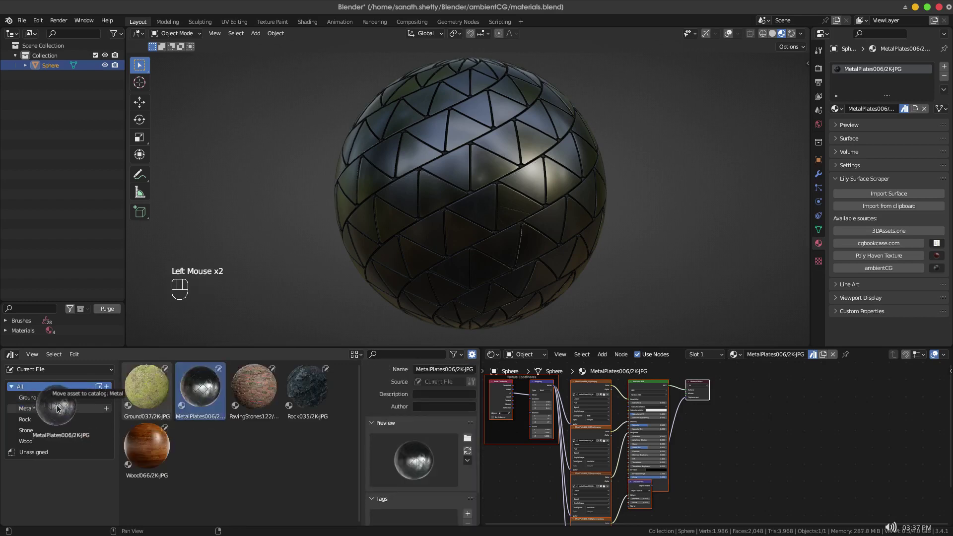
pyautogui.click(27, 408)
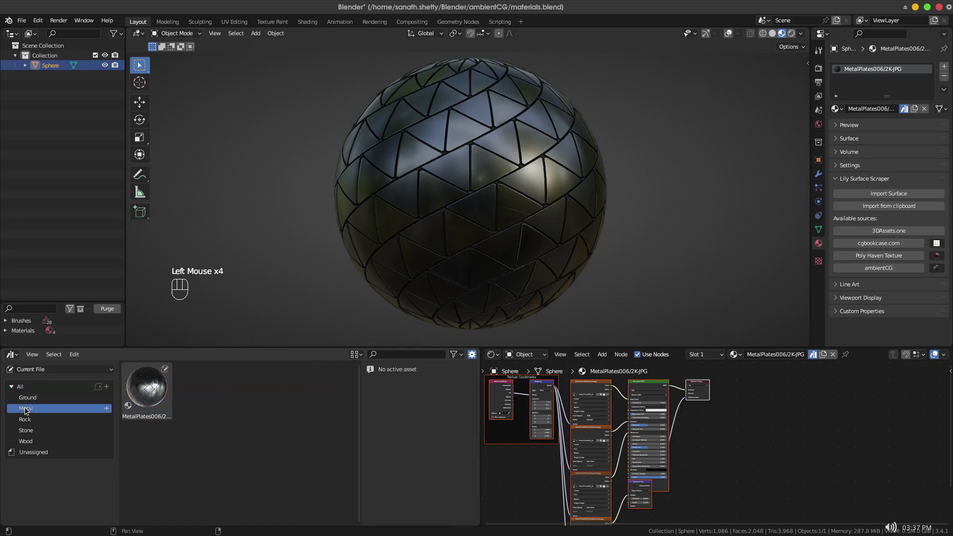
# Check the contents of the Ground, Metal, Rock, Stone and Wood catalogs, show all assets and save the file.
pyautogui.click(28, 397)
pyautogui.click(28, 397)
pyautogui.click(27, 408)
pyautogui.click(29, 419)
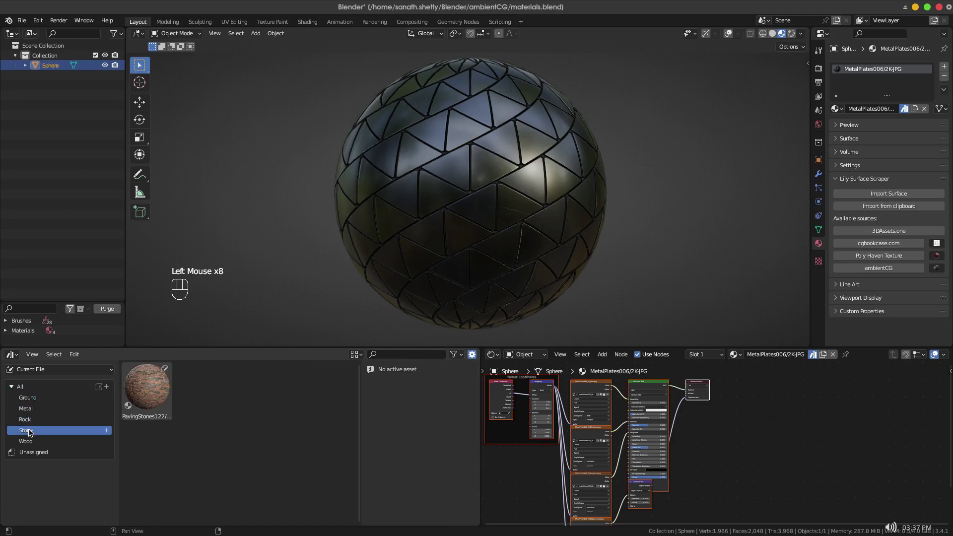
pyautogui.click(31, 441)
pyautogui.click(30, 397)
pyautogui.click(35, 409)
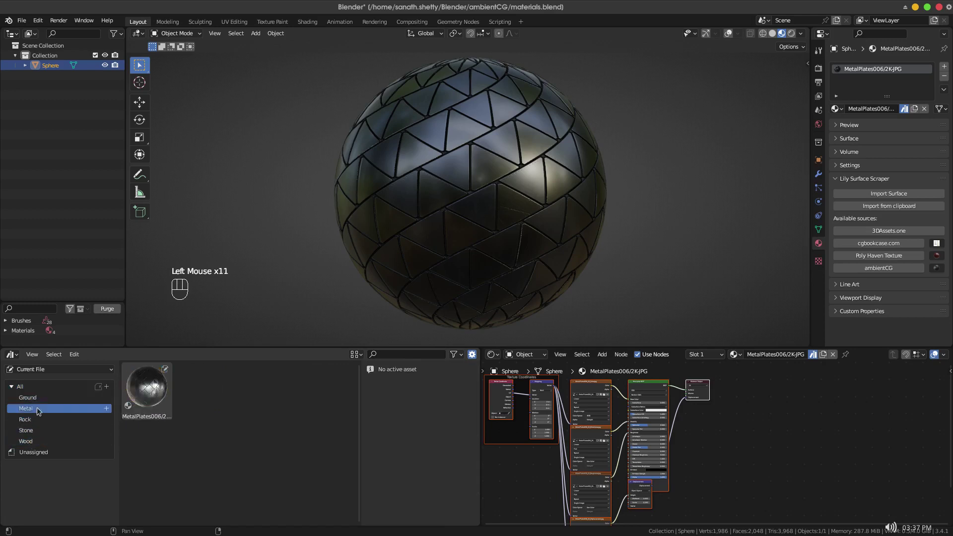
pyautogui.click(45, 389)
pyautogui.press('ctrl')
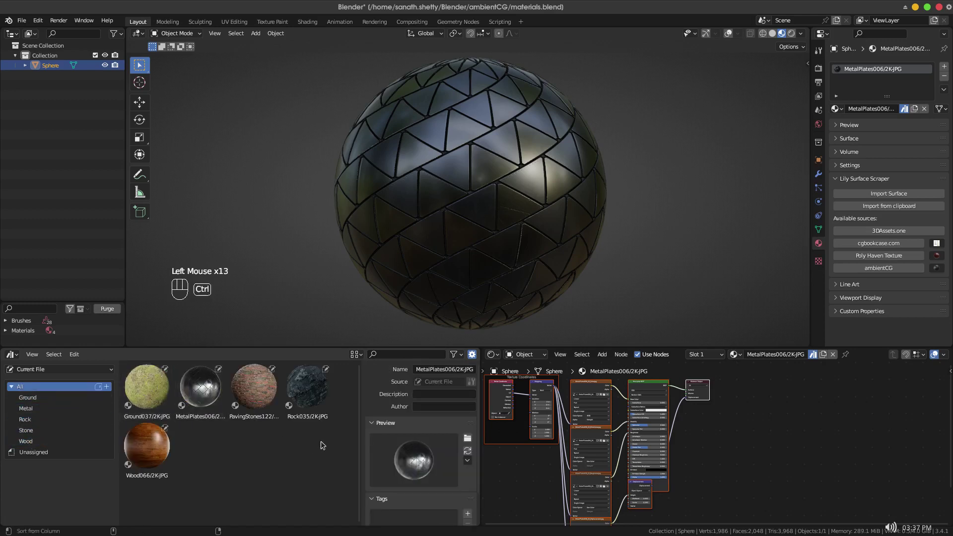
pyautogui.hotkey('ctrl', 's')
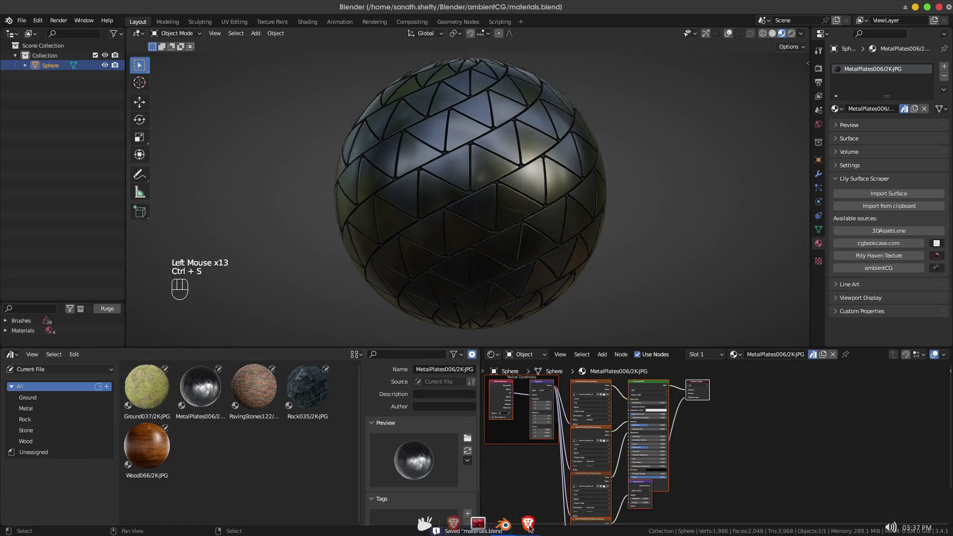
# Switch to the web browser, return to the ambientCG asset list and open the Wood Floor 041 material page.
pyautogui.click(528, 522)
pyautogui.click(12, 24)
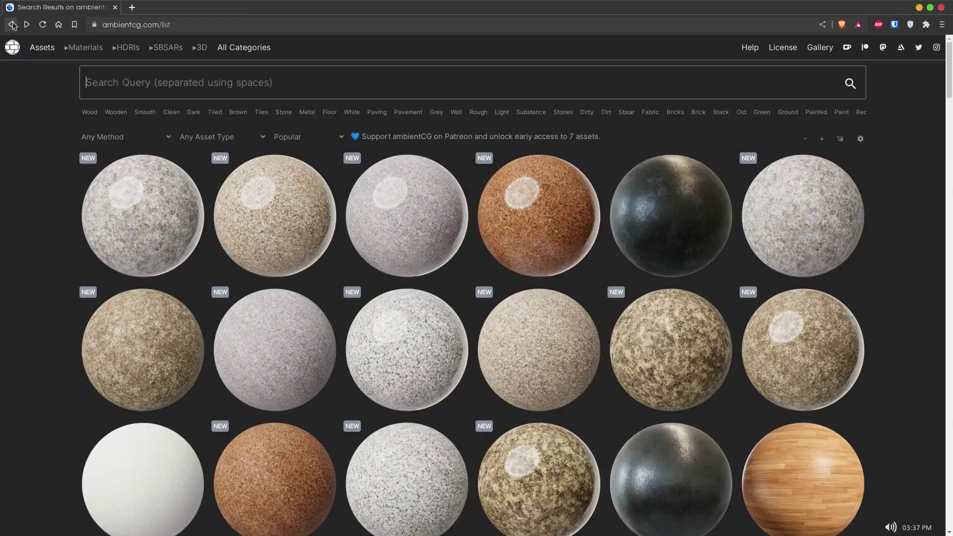
pyautogui.scroll(-7, 383, 303)
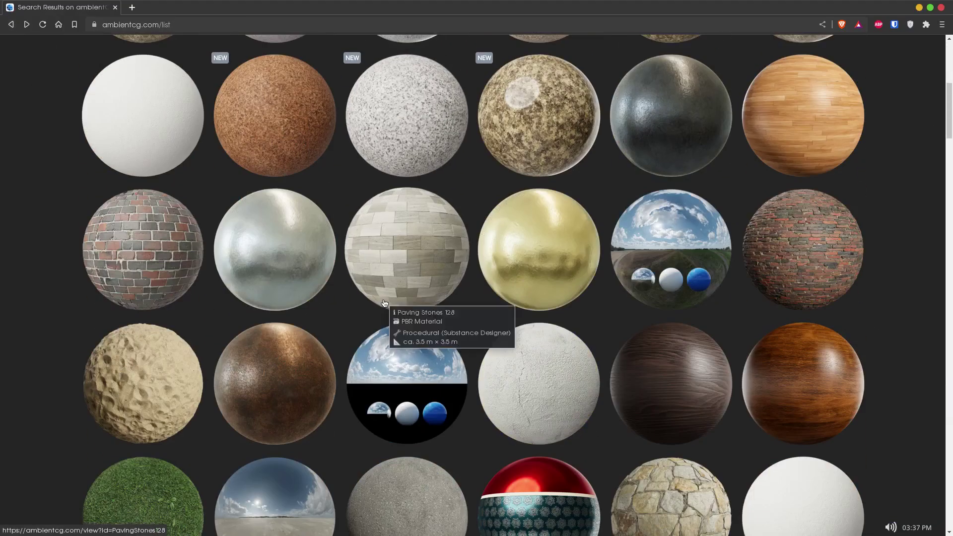
pyautogui.scroll(-3, 385, 303)
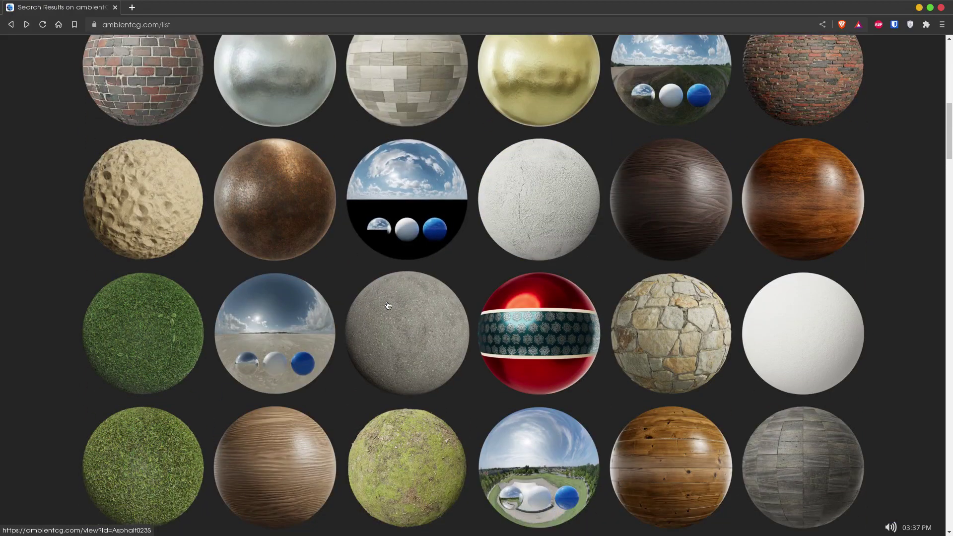
pyautogui.scroll(-3, 388, 305)
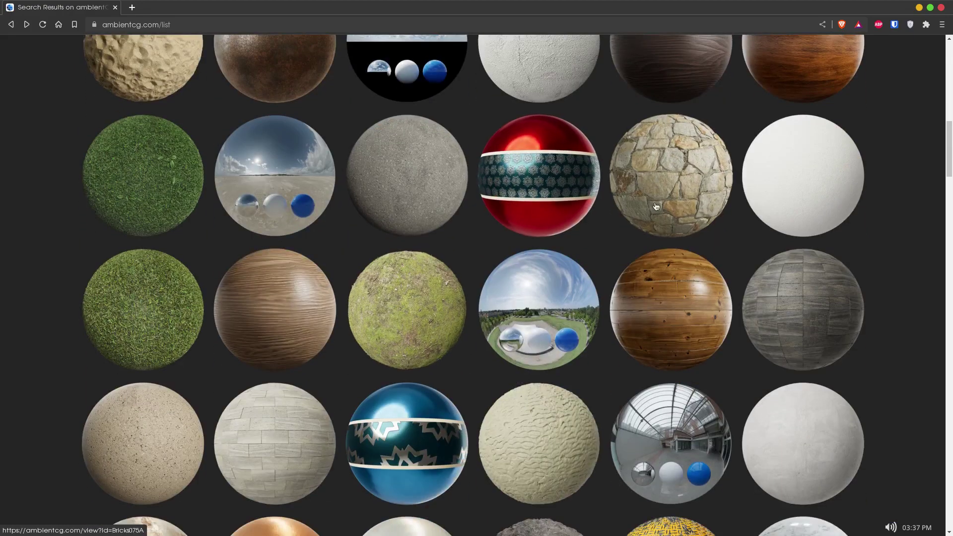
pyautogui.scroll(-6, 655, 206)
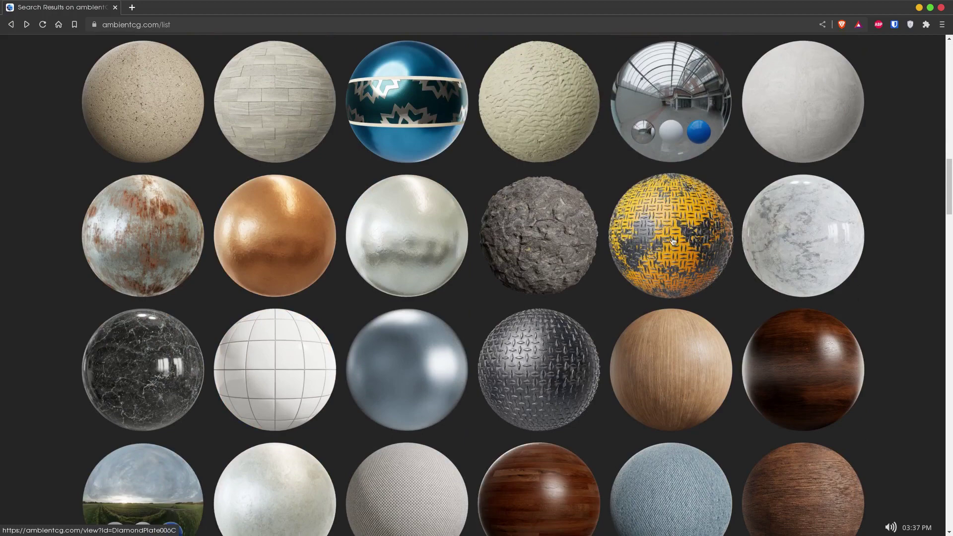
pyautogui.moveTo(949, 185); pyautogui.dragTo(949, 209)
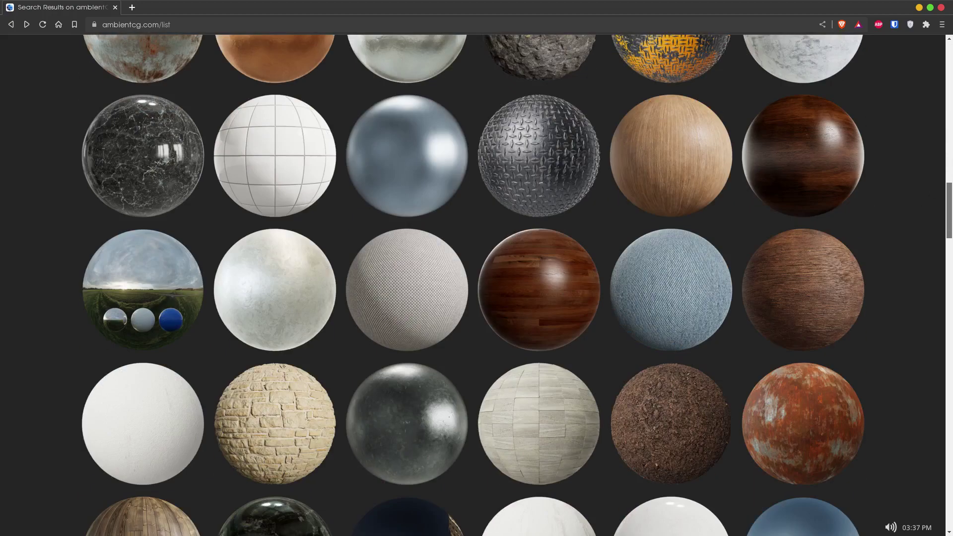
pyautogui.scroll(-5, 531, 294)
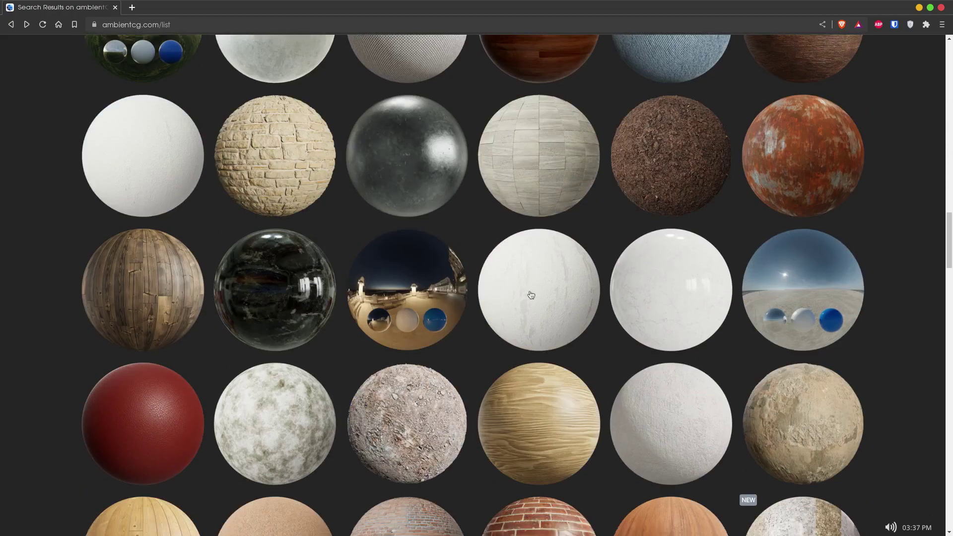
pyautogui.click(174, 287)
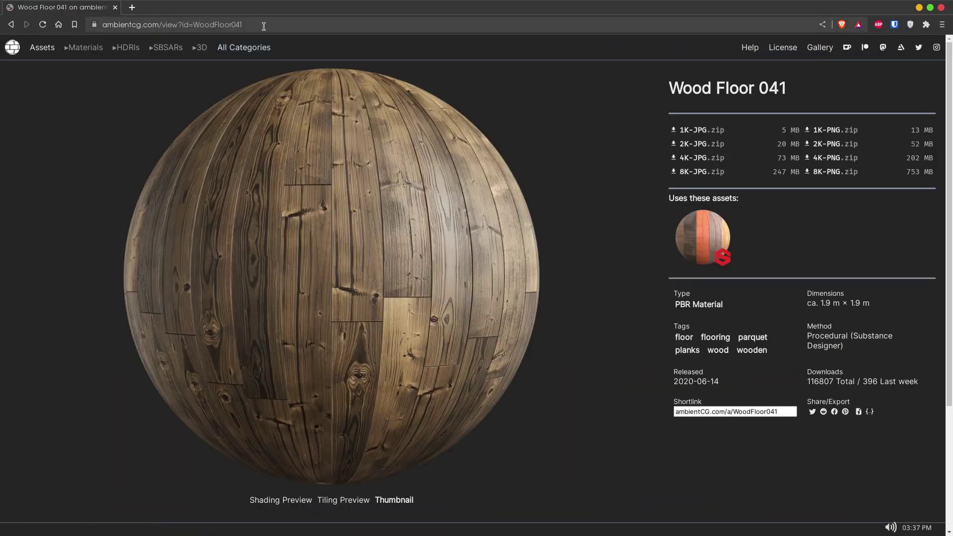
# Copy the Wood Floor 041 page address and import it into Blender from the clipboard with Lily Surface Scraper as the 2K-JPG variant.
pyautogui.click(264, 25)
pyautogui.click(560, 119)
pyautogui.moveTo(575, 534)
pyautogui.click(525, 532)
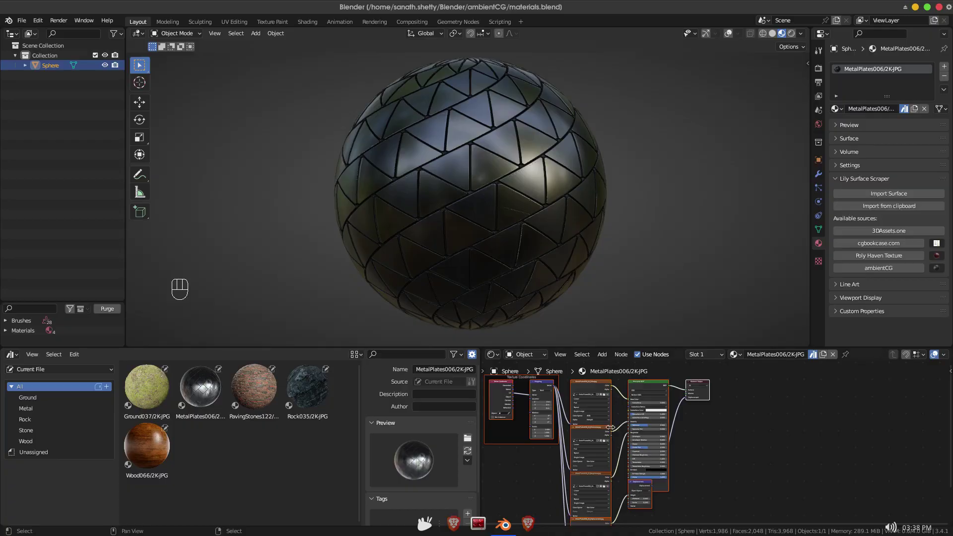
pyautogui.click(893, 206)
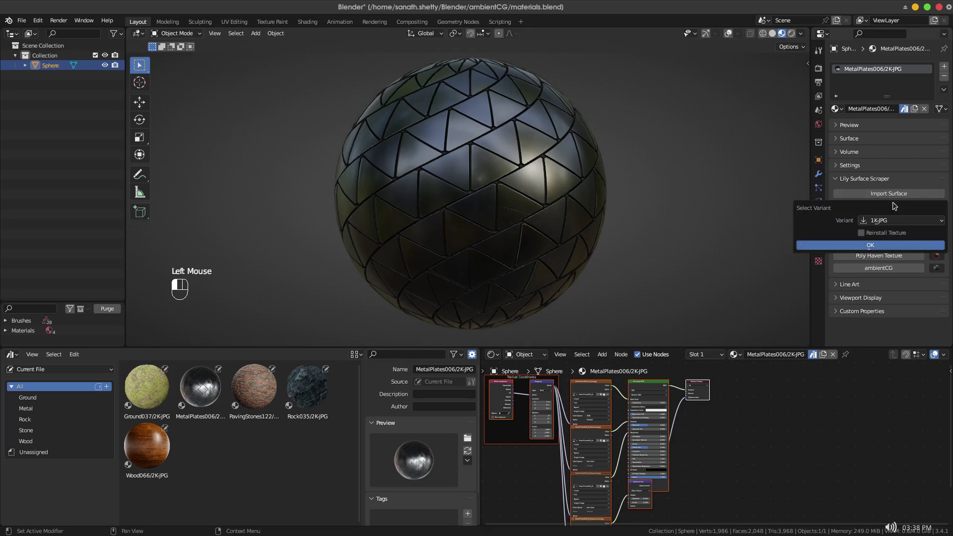
pyautogui.click(880, 220)
pyautogui.click(882, 242)
pyautogui.click(883, 244)
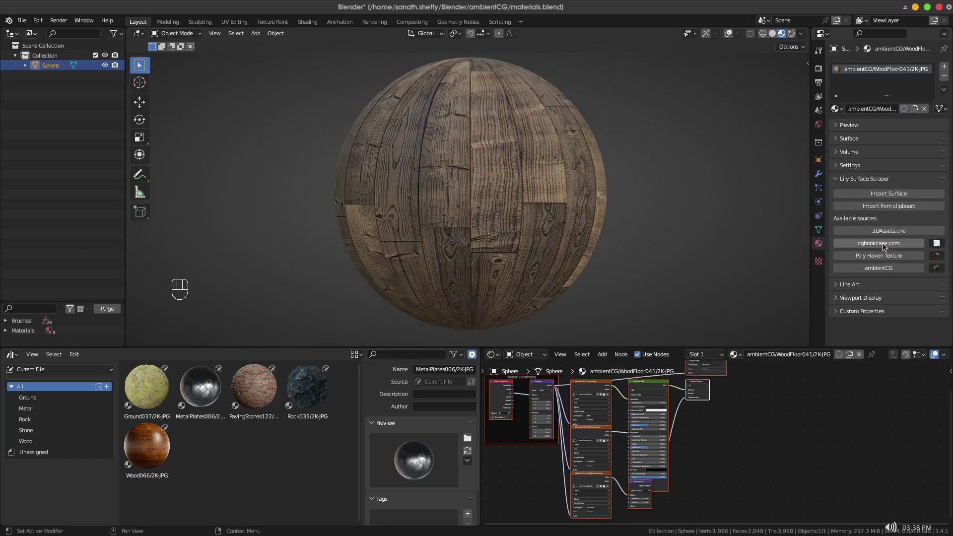
pyautogui.keyDown('alt'); pyautogui.moveTo(496, 208); pyautogui.dragTo(453, 187, button='middle'); pyautogui.keyUp('alt')
pyautogui.hotkey('ctrl', 'z')
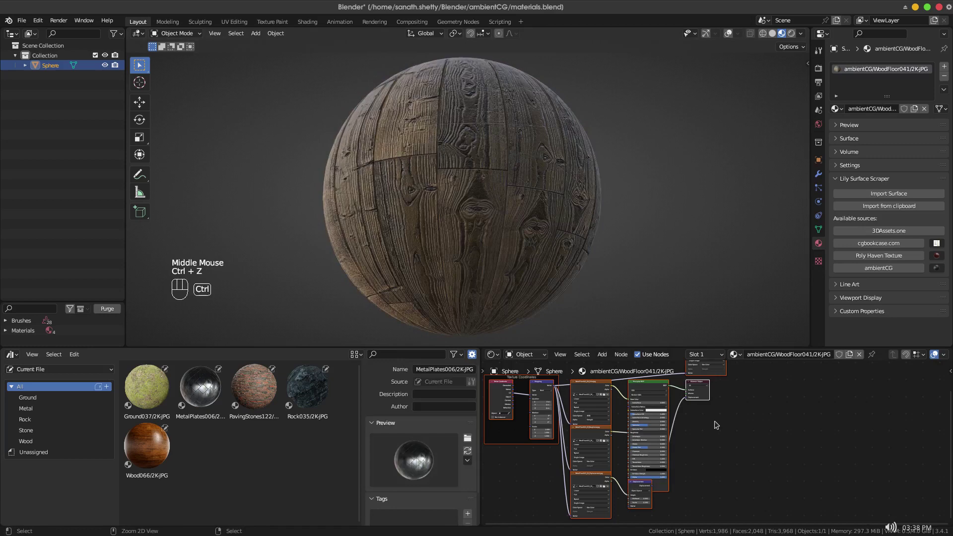
pyautogui.keyDown('alt'); pyautogui.moveTo(542, 241); pyautogui.dragTo(615, 264, button='middle'); pyautogui.keyUp('alt')
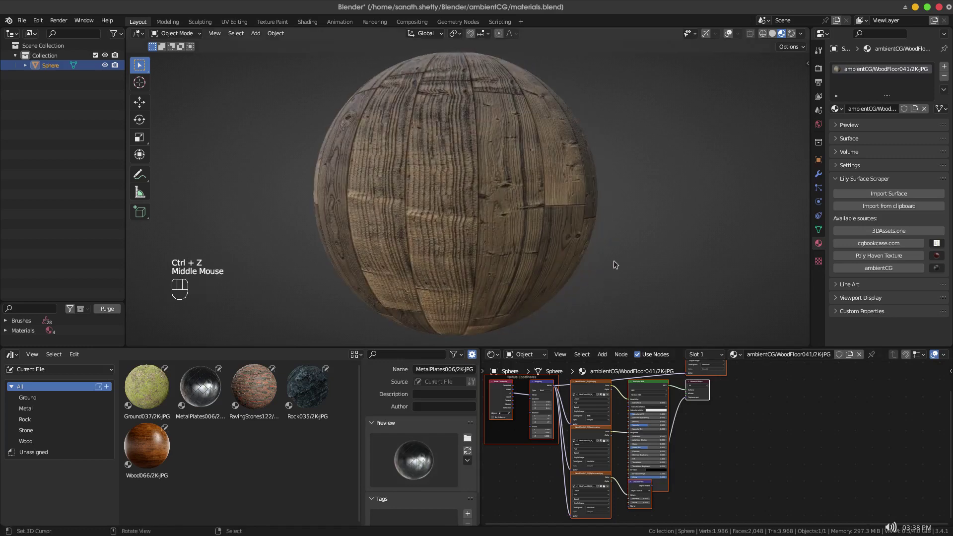
pyautogui.press('KP_1')
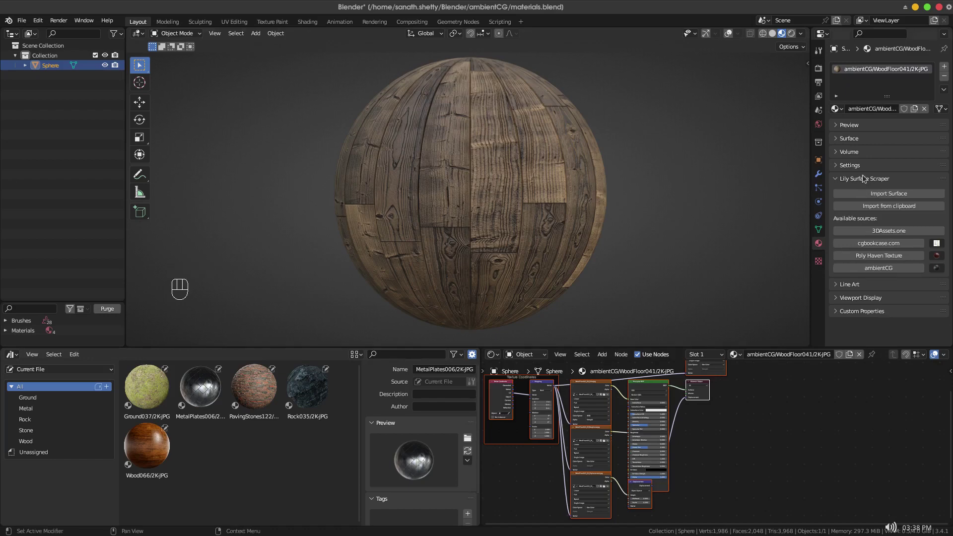
# Rename the imported material to WoodFloor041/2K-JPG by removing the ambientCG/ prefix.
pyautogui.click(866, 110)
pyautogui.moveTo(856, 108); pyautogui.dragTo(834, 110)
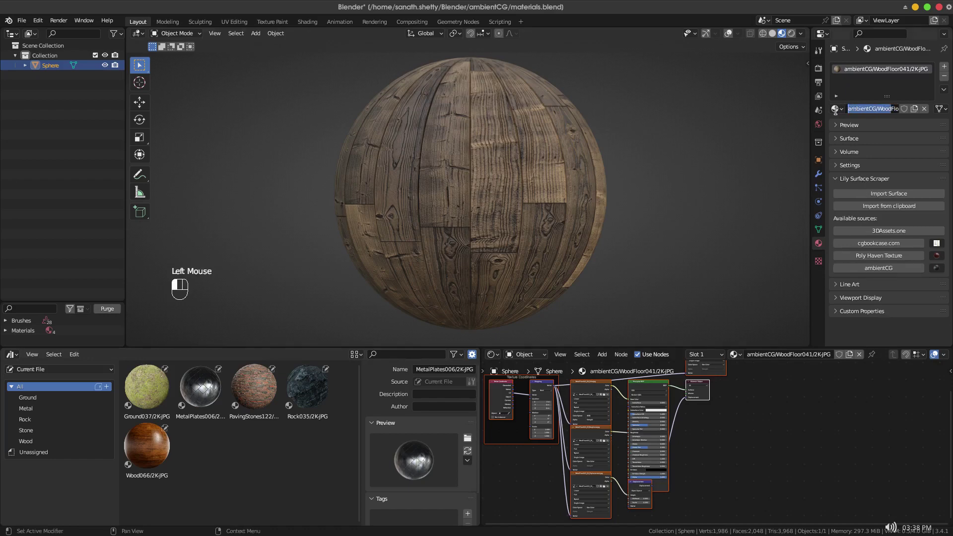
pyautogui.press('BackSpace')
pyautogui.press('Return')
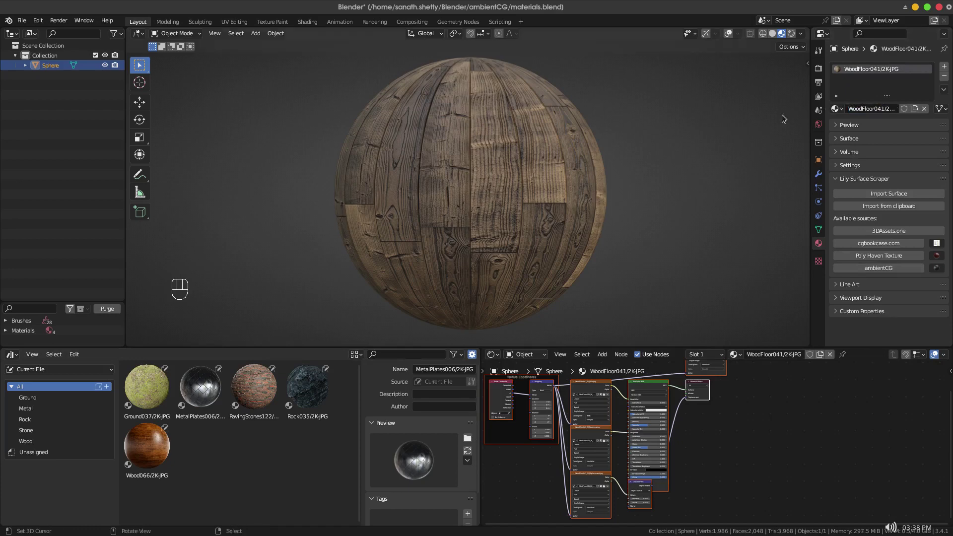
# Give the WoodFloor041/2K-JPG material a fake user and mark it as an asset.
pyautogui.click(904, 109)
pyautogui.rightClick(883, 79)
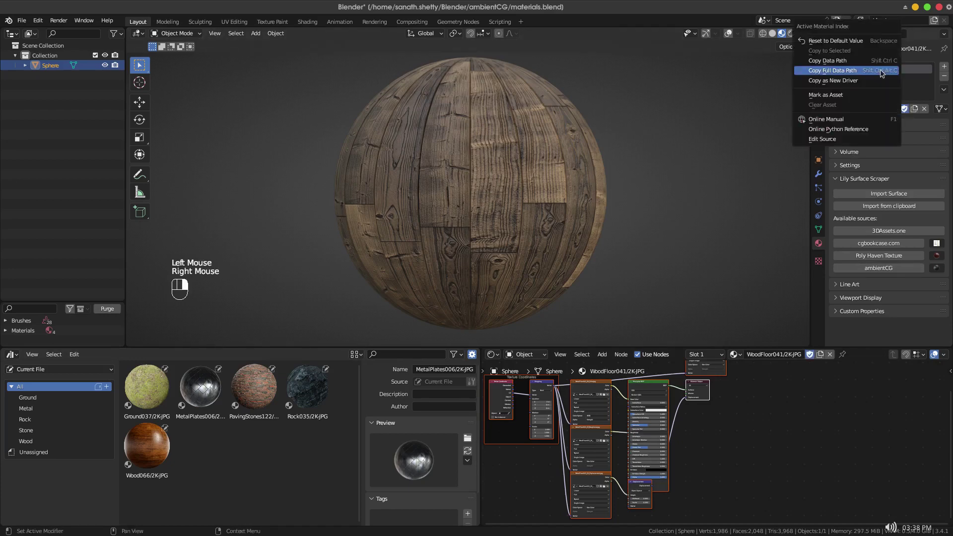
pyautogui.click(846, 95)
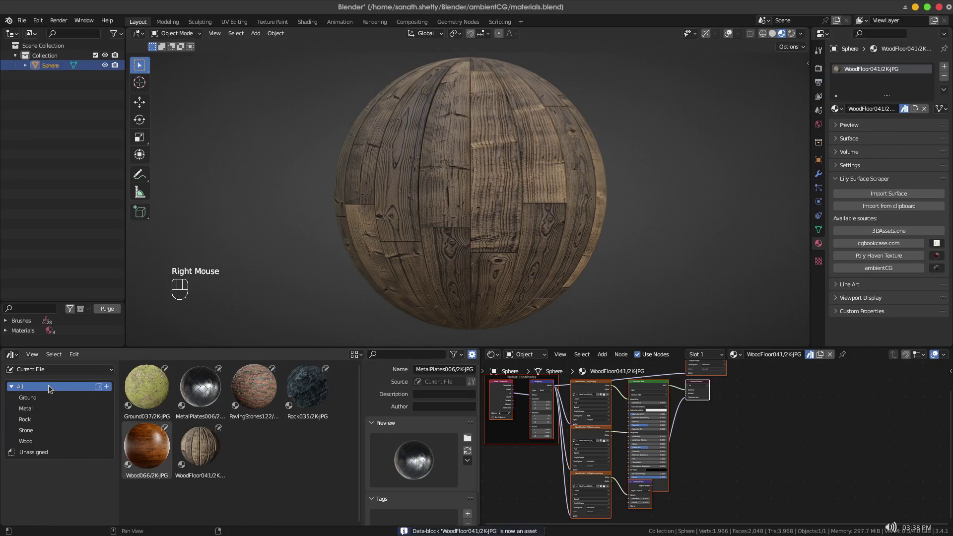
# Load thumb.png from the ambientCG WoodFloor041 folder as the WoodFloor041 asset's custom preview.
pyautogui.click(36, 442)
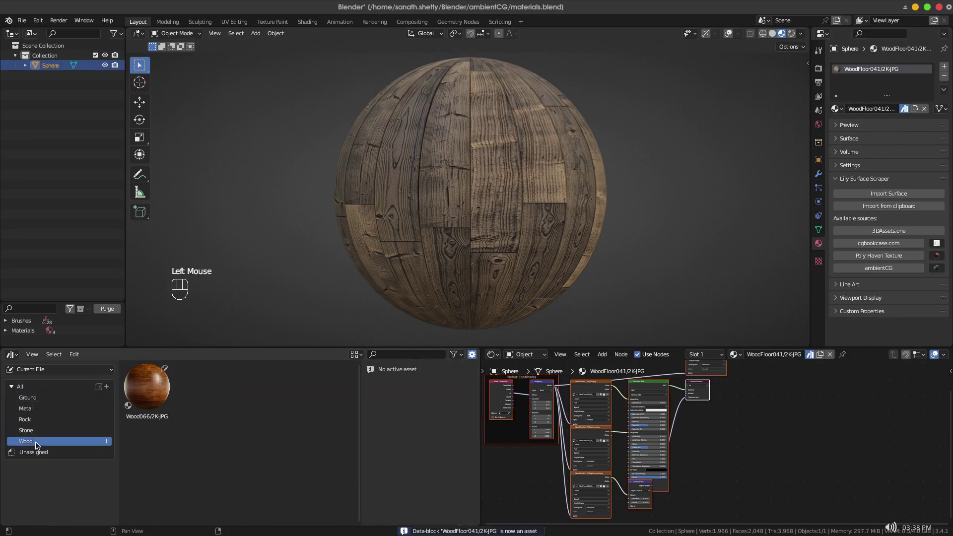
pyautogui.click(20, 386)
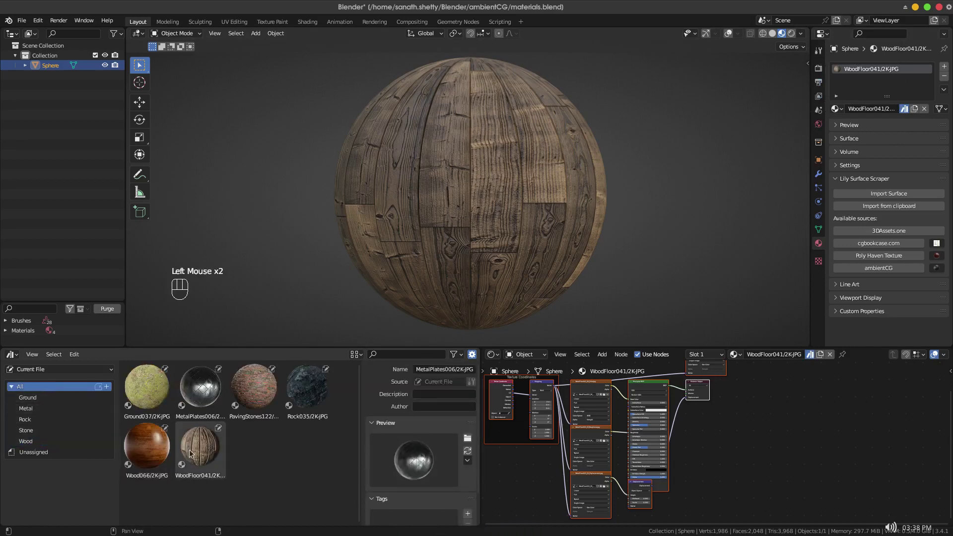
pyautogui.click(190, 453)
pyautogui.click(467, 438)
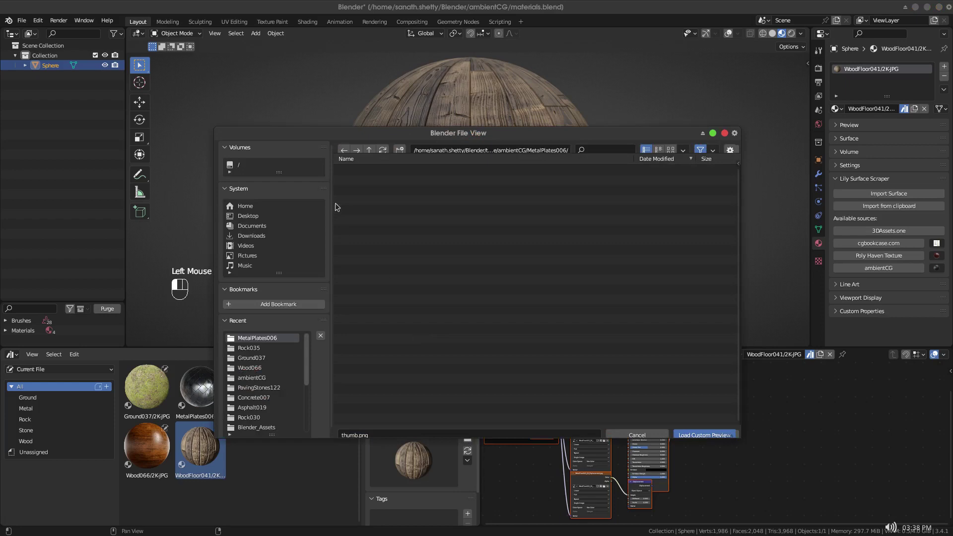
pyautogui.click(370, 150)
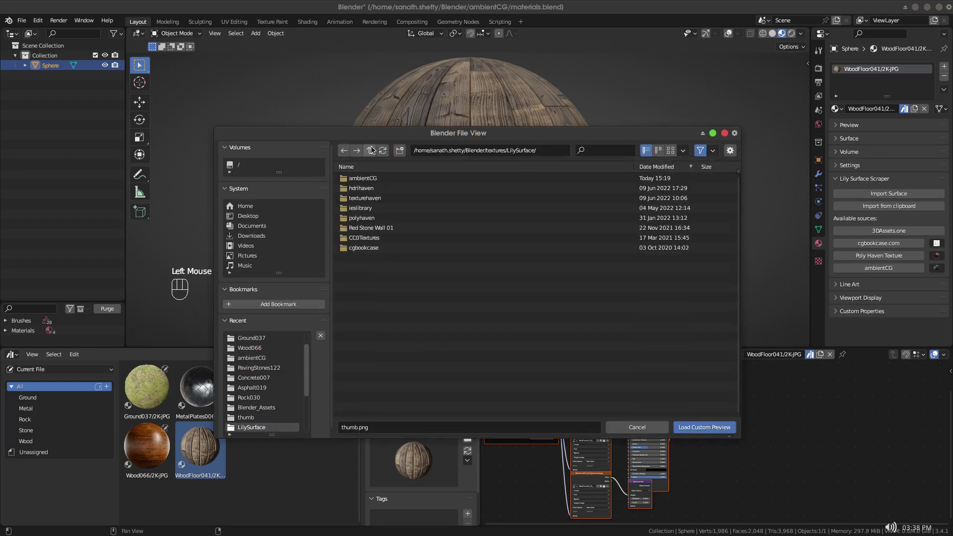
pyautogui.doubleClick(367, 179)
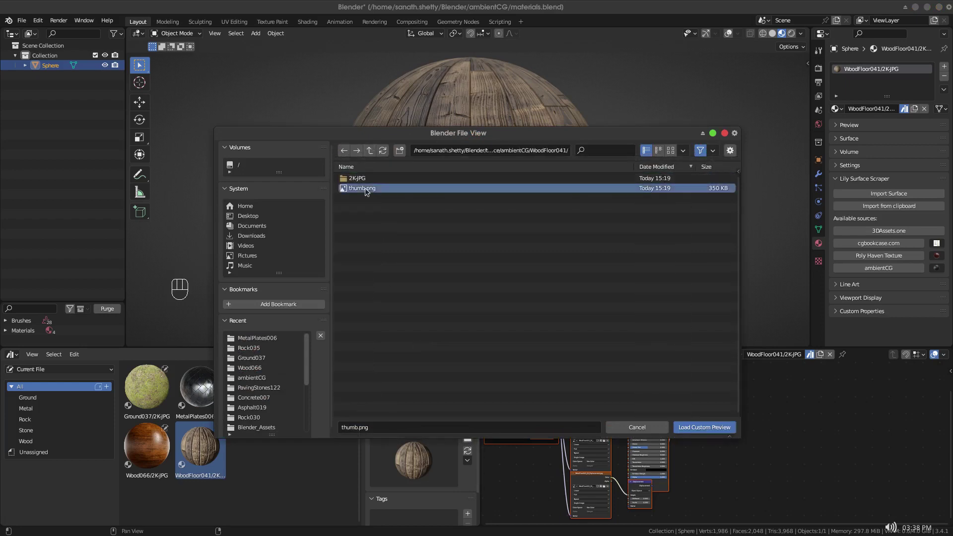
pyautogui.doubleClick(361, 188)
# Move the WoodFloor041/2K-JPG asset into the Wood catalog, check that catalog and show all assets again.
pyautogui.click(182, 449)
pyautogui.moveTo(183, 449); pyautogui.dragTo(52, 441)
pyautogui.click(52, 441)
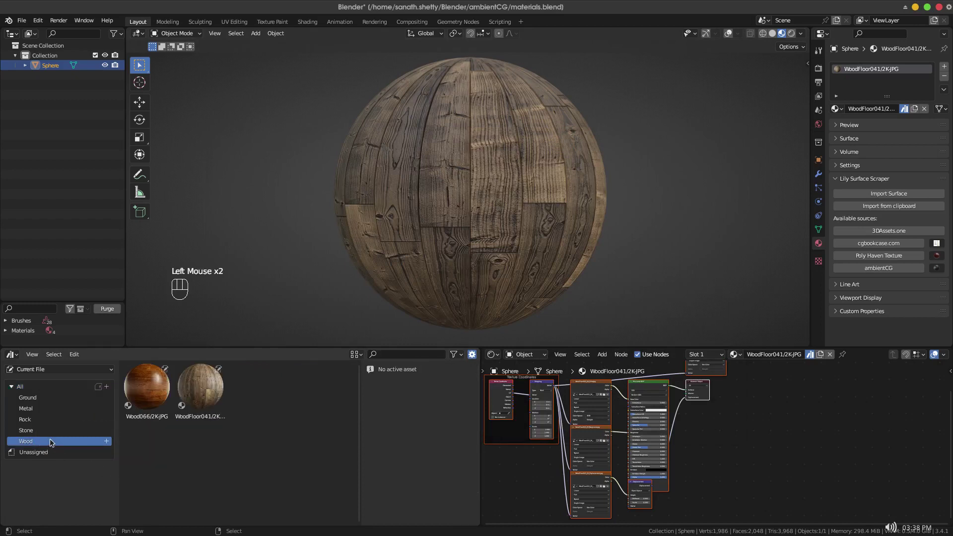
pyautogui.click(53, 387)
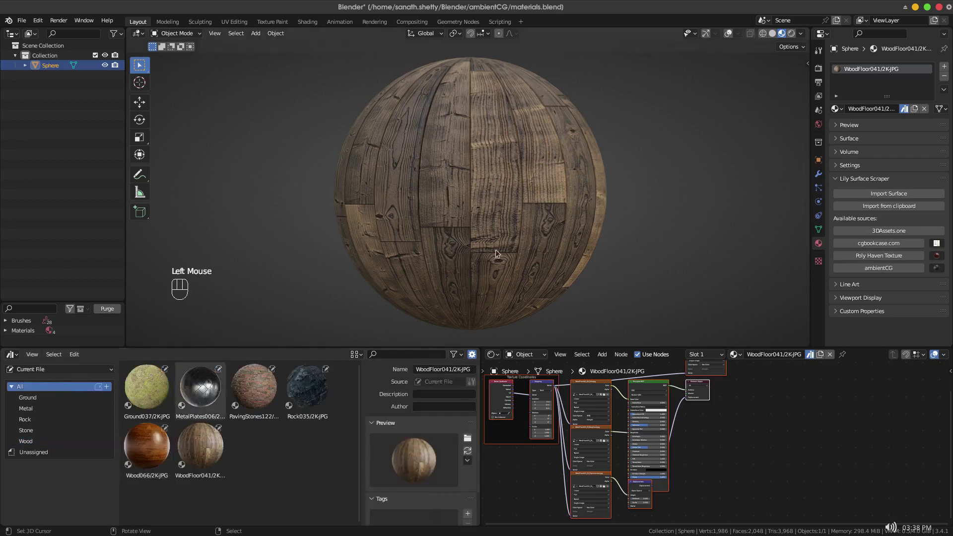
# Move the stray image texture node above the other texture nodes in the WoodFloor041 node tree and save the file.
pyautogui.scroll(-2, 732, 432)
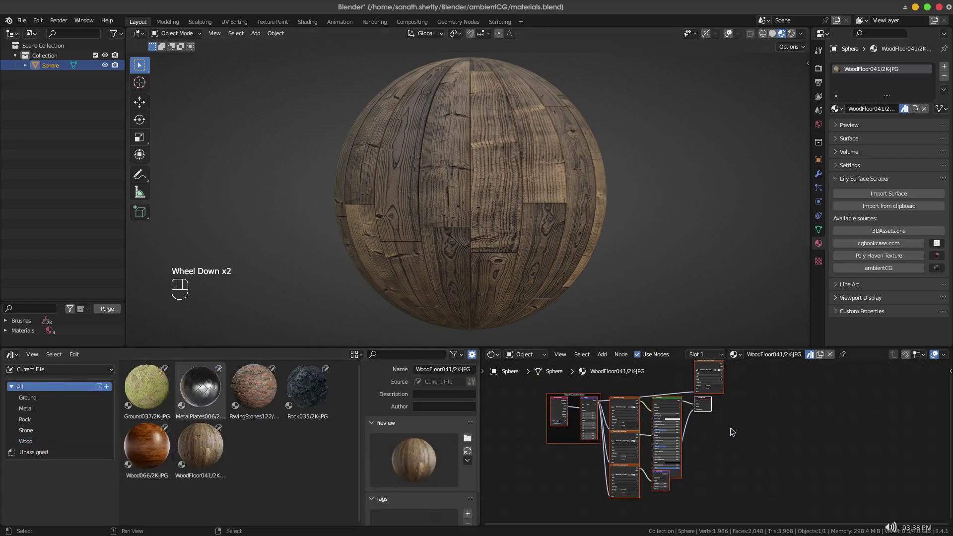
pyautogui.scroll(-2, 709, 392)
pyautogui.click(710, 387)
pyautogui.moveTo(710, 387); pyautogui.dragTo(642, 391)
pyautogui.click(665, 382)
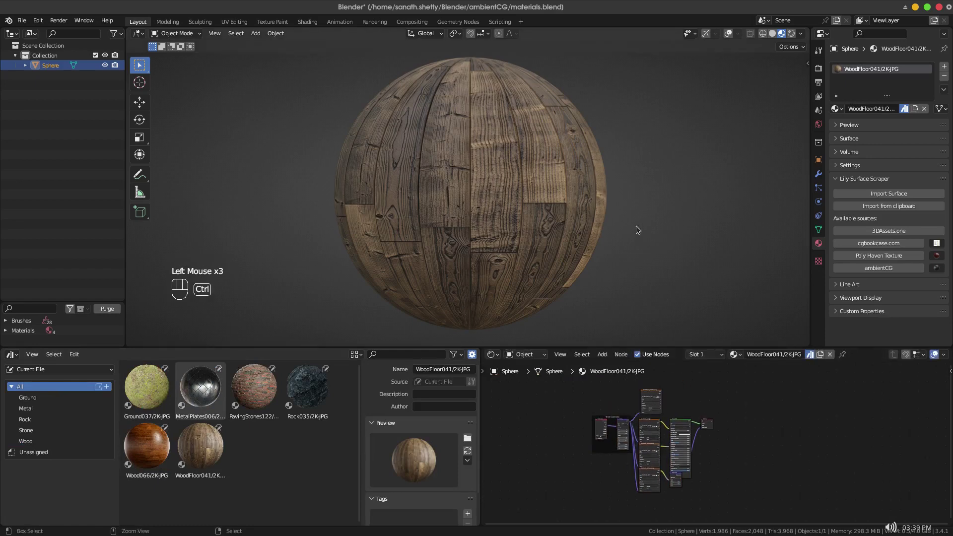
pyautogui.hotkey('ctrl', 's')
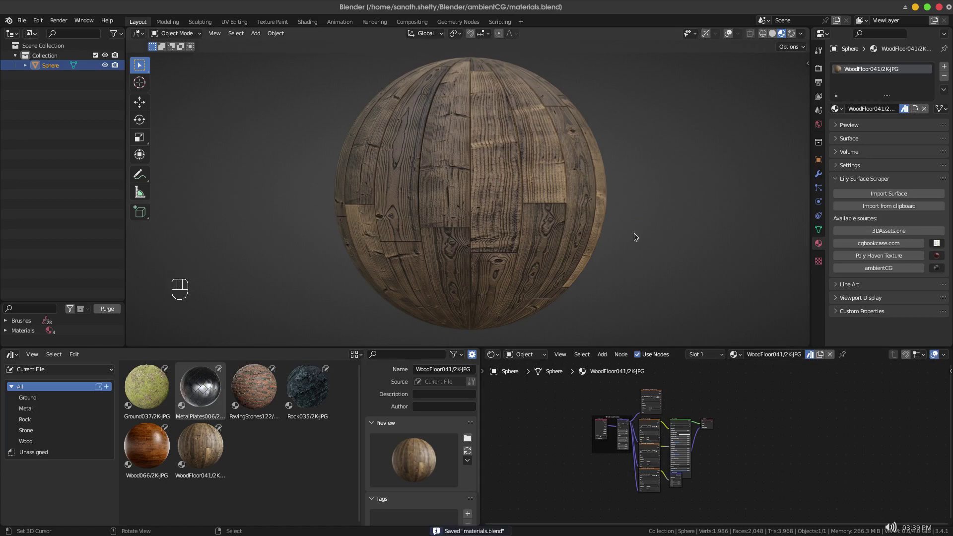
# Check which materials are stored in the file by expanding the Materials data-block list, and collapse it again.
pyautogui.moveTo(164, 377); pyautogui.dragTo(184, 169)
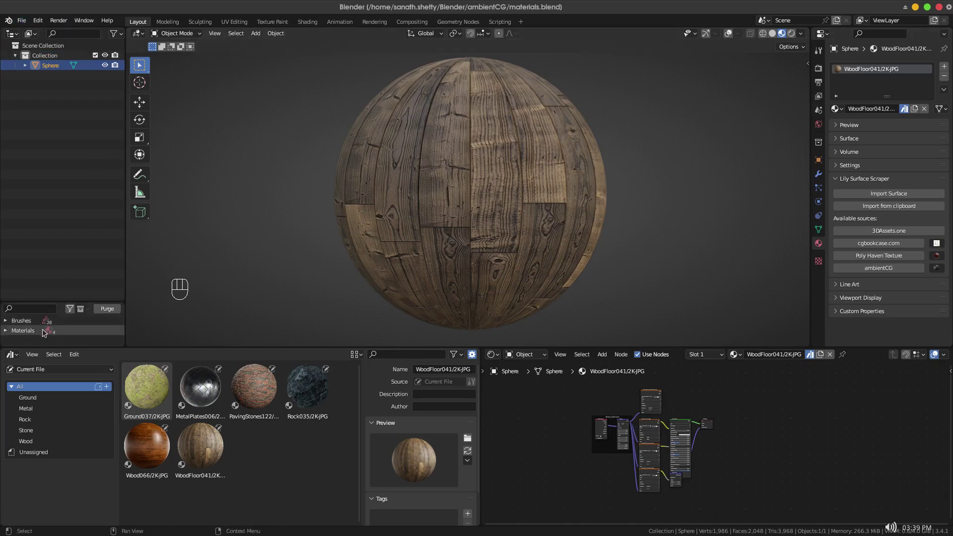
pyautogui.click(836, 109)
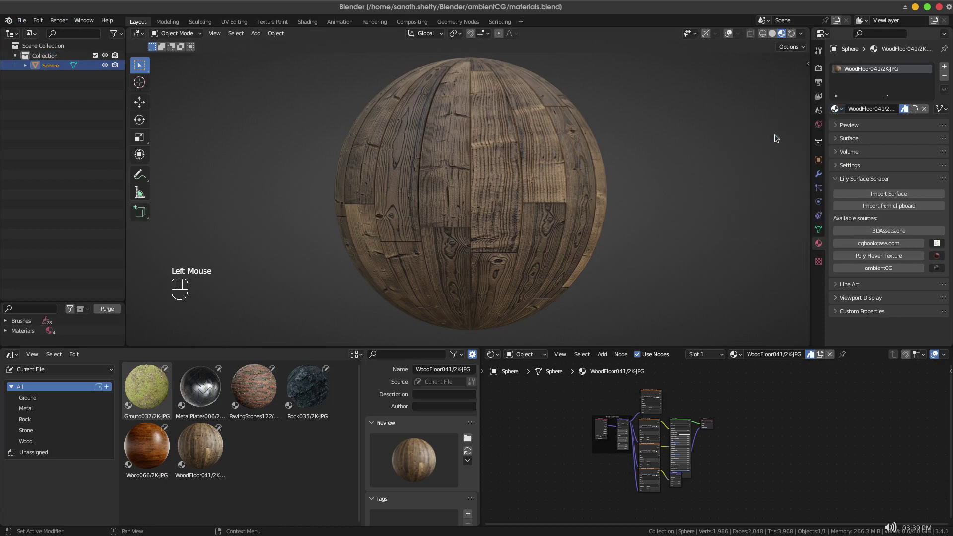
pyautogui.click(6, 331)
pyautogui.scroll(-3, 6, 333)
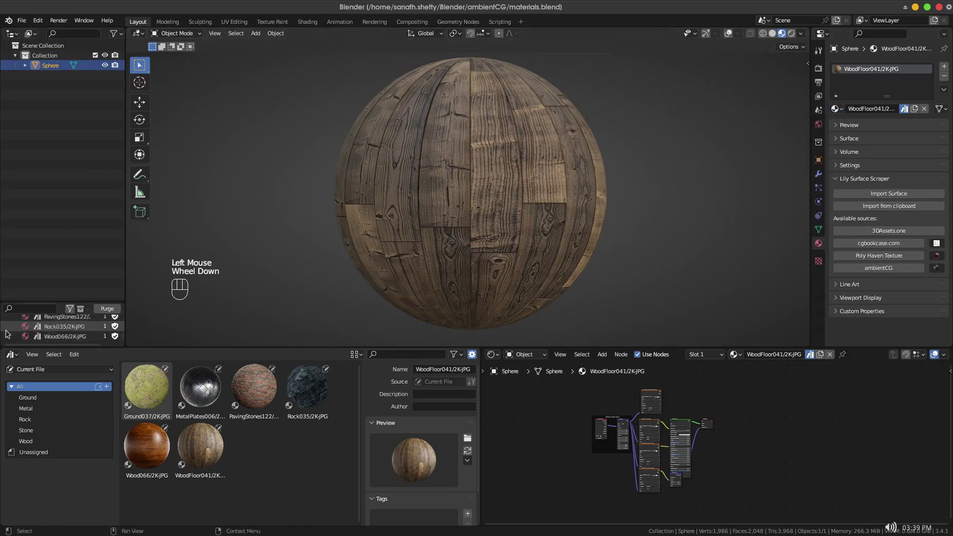
pyautogui.scroll(2, 7, 334)
pyautogui.click(6, 331)
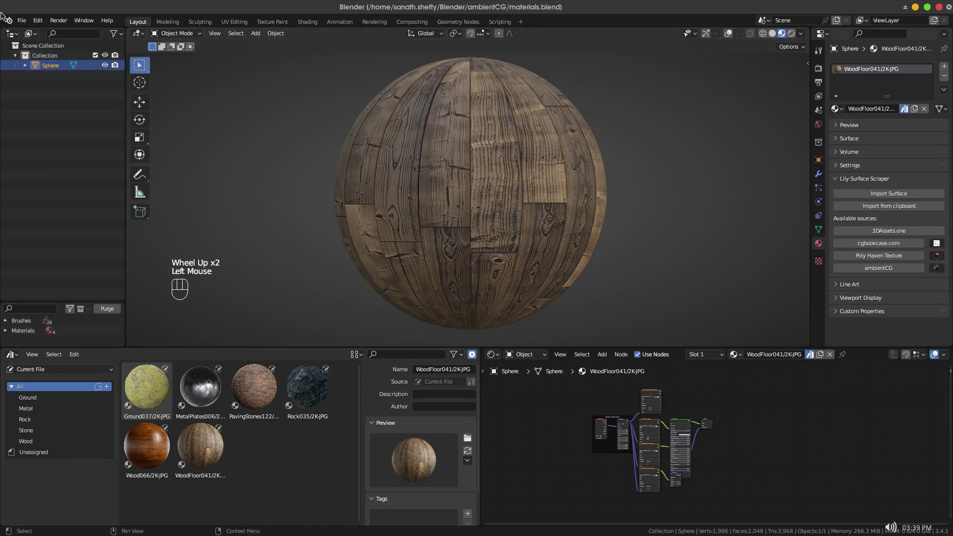
# Start a new General file and check which asset libraries the Asset Browser offers.
pyautogui.click(22, 21)
pyautogui.moveTo(32, 32)
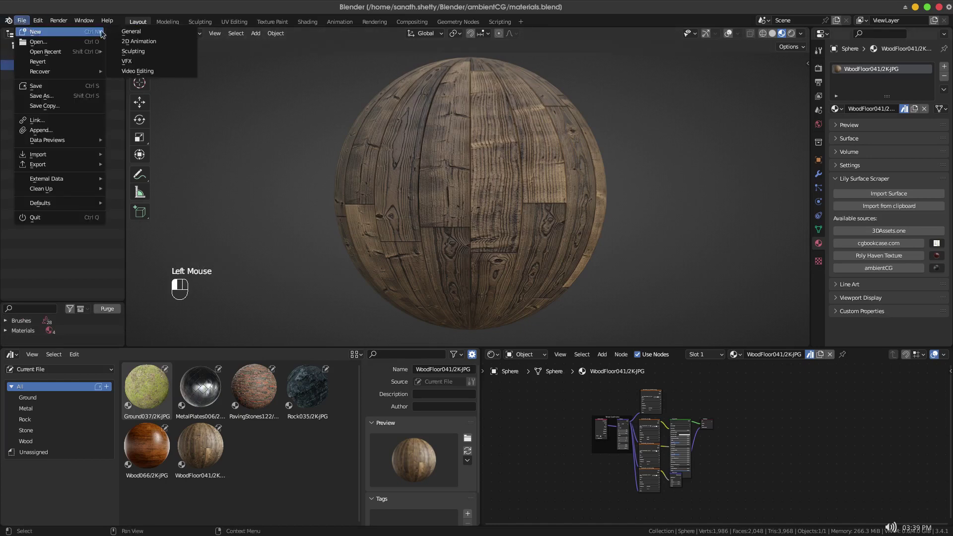
pyautogui.click(123, 32)
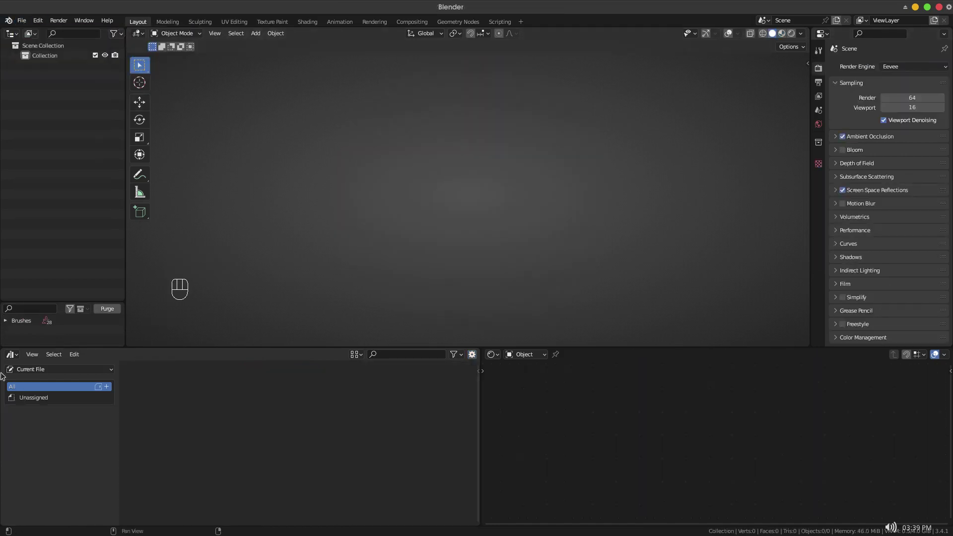
pyautogui.click(35, 370)
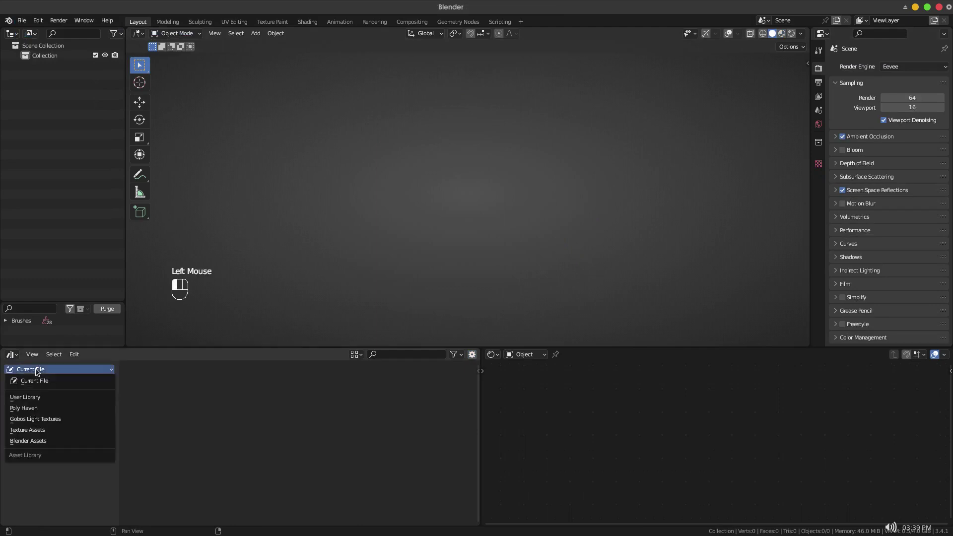
# Change the 3D Viewport area to Preferences and add the Blender/ambientCG folder as an asset library in the file paths.
pyautogui.click(138, 34)
pyautogui.click(449, 116)
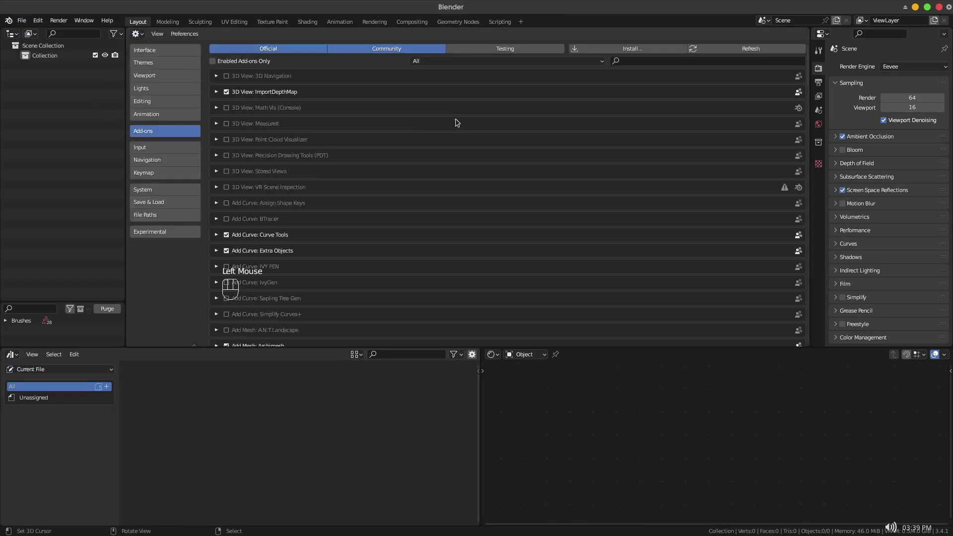
pyautogui.click(164, 219)
pyautogui.scroll(-1, 364, 226)
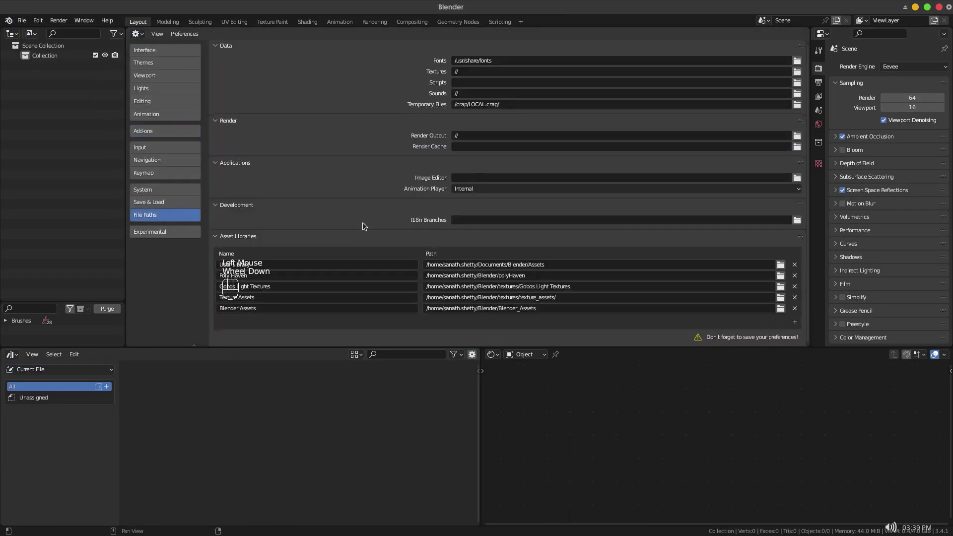
pyautogui.click(793, 324)
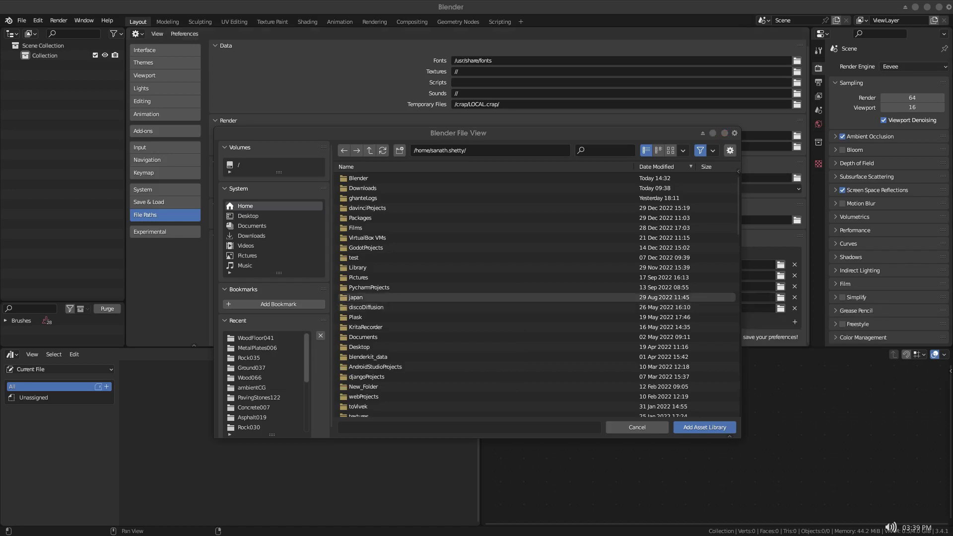
pyautogui.click(497, 151)
pyautogui.write('/home/sanath.shetty/Blender/ambientCG/')
pyautogui.press('Return')
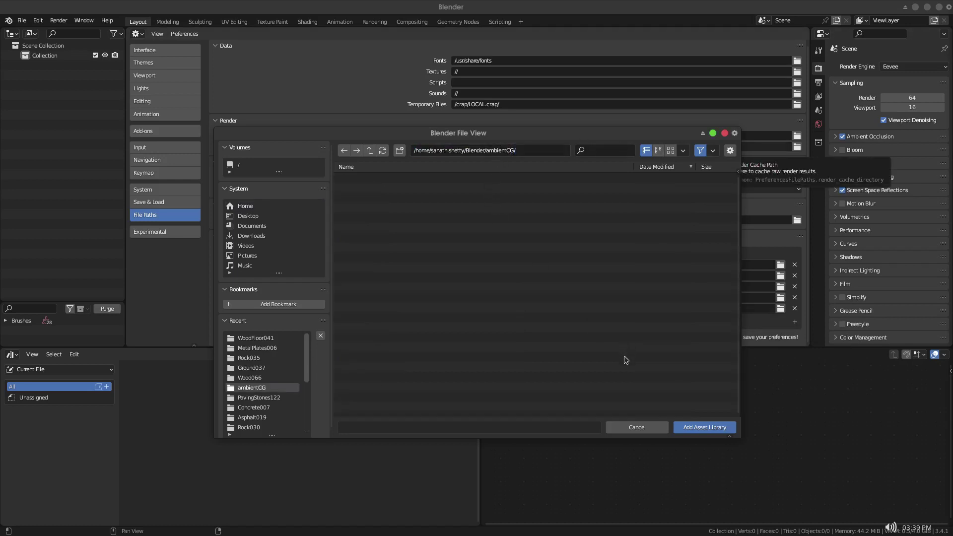
pyautogui.click(715, 427)
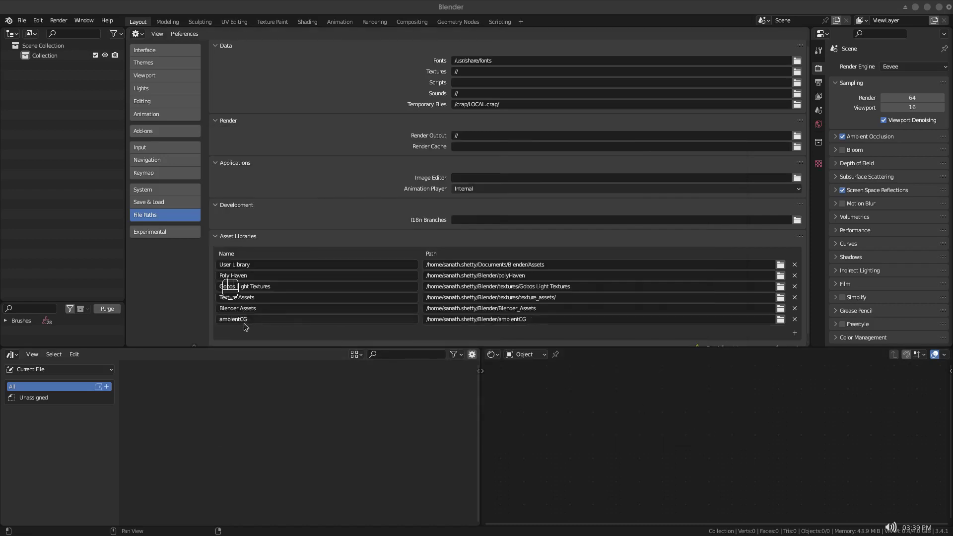
# Check the ambientCG entry among the asset libraries and turn the Preferences area back into a 3D Viewport.
pyautogui.scroll(-2, 440, 337)
pyautogui.scroll(-1, 244, 326)
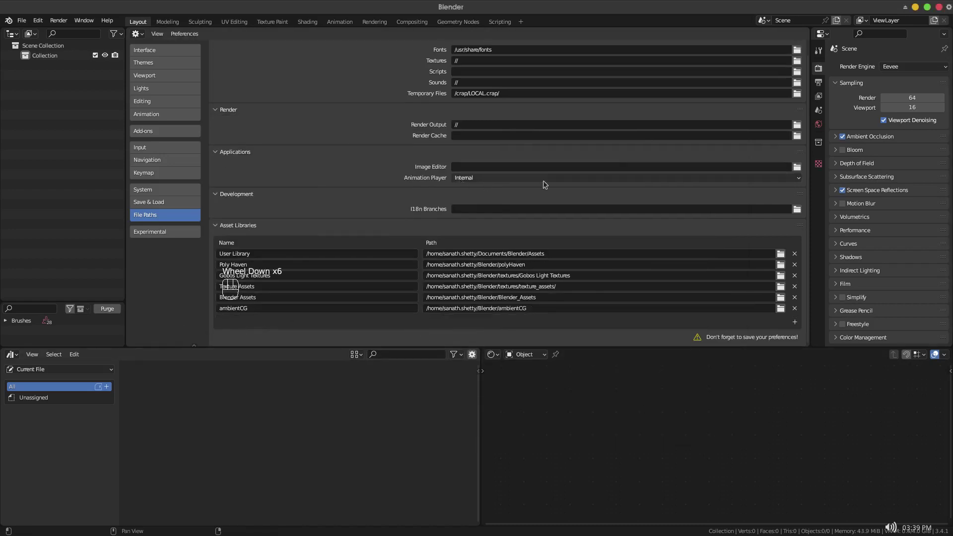
pyautogui.click(139, 34)
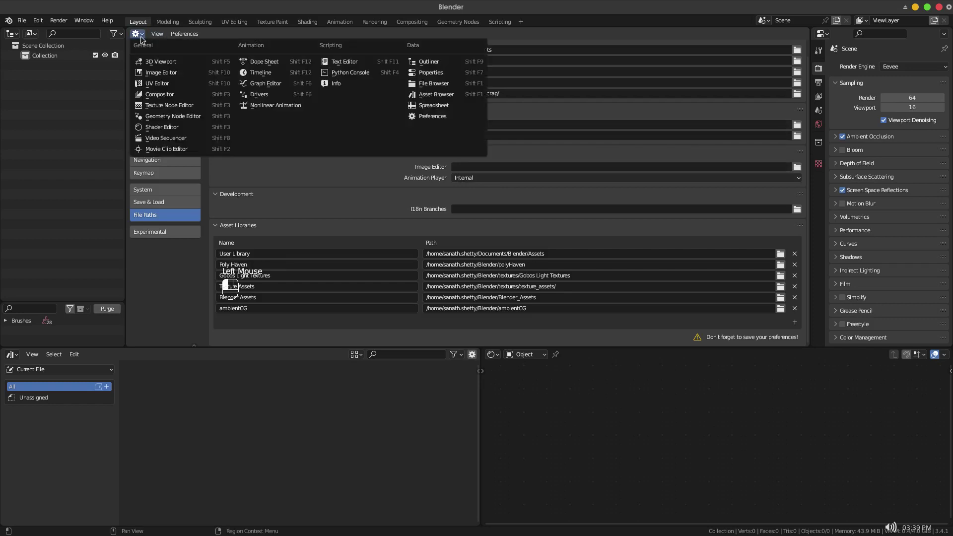
pyautogui.click(154, 63)
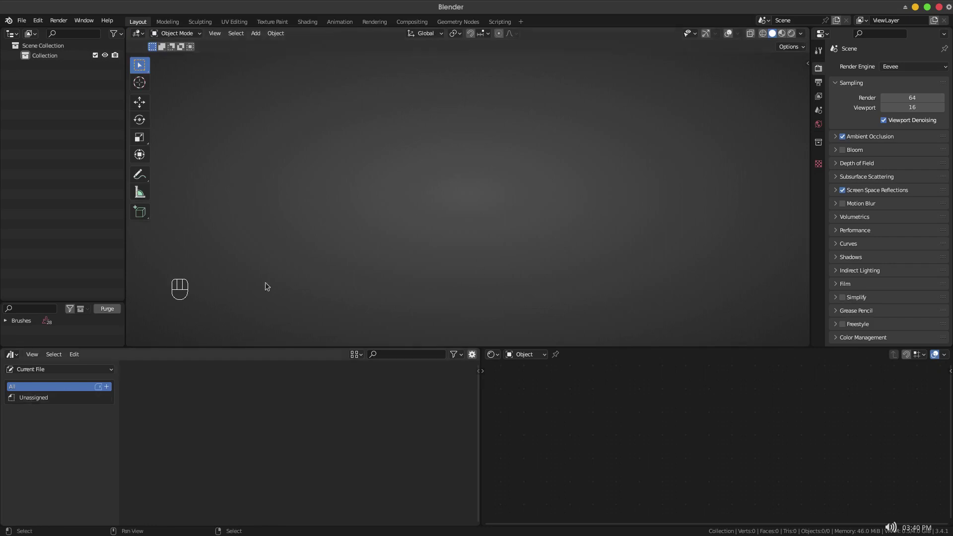
# Add a plane mesh to the scene and display it in Material Preview shading.
pyautogui.hotkey('shift', 'a')
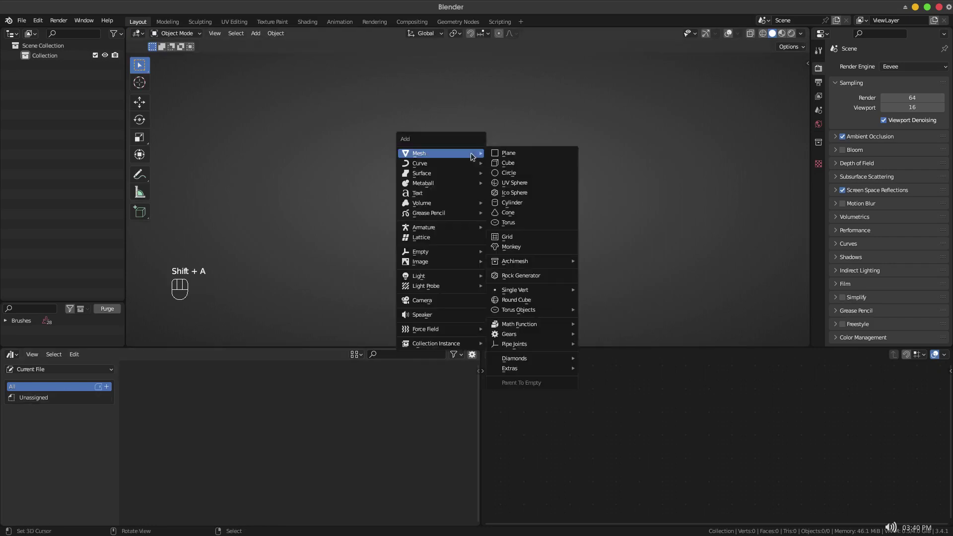
pyautogui.click(502, 156)
pyautogui.scroll(3, 482, 157)
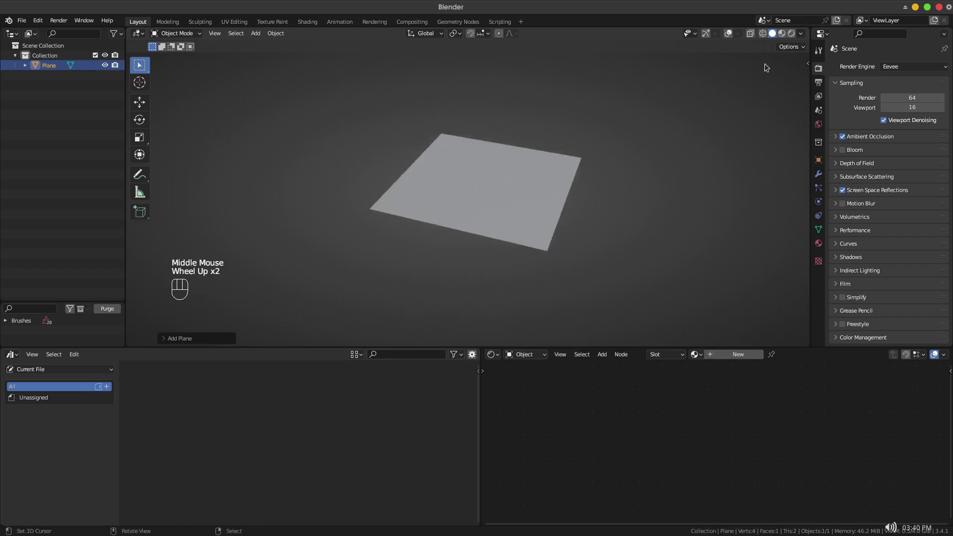
pyautogui.click(782, 34)
pyautogui.scroll(1, 562, 187)
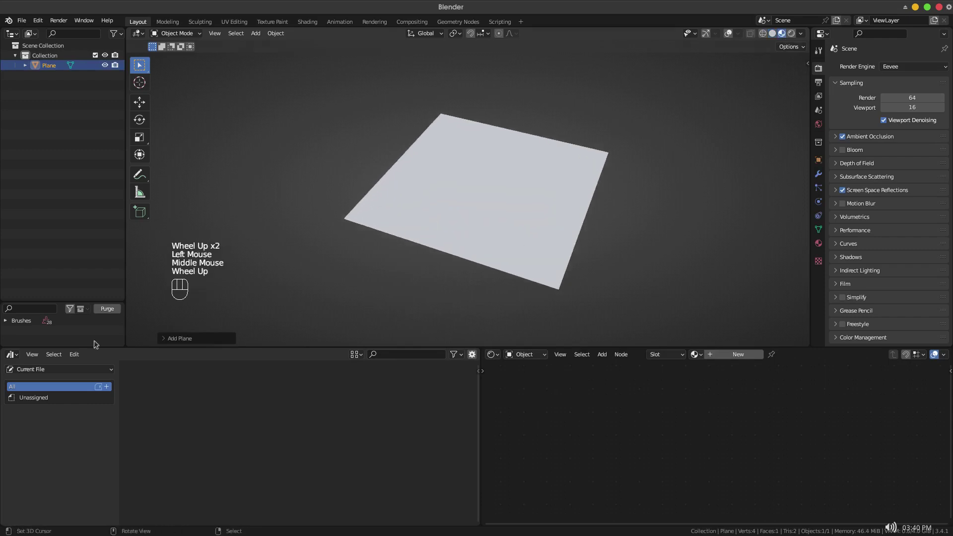
# Show the ambientCG library in the Asset Browser and apply its WoodFloor041/2K-JPG material to the plane.
pyautogui.click(31, 374)
pyautogui.click(33, 451)
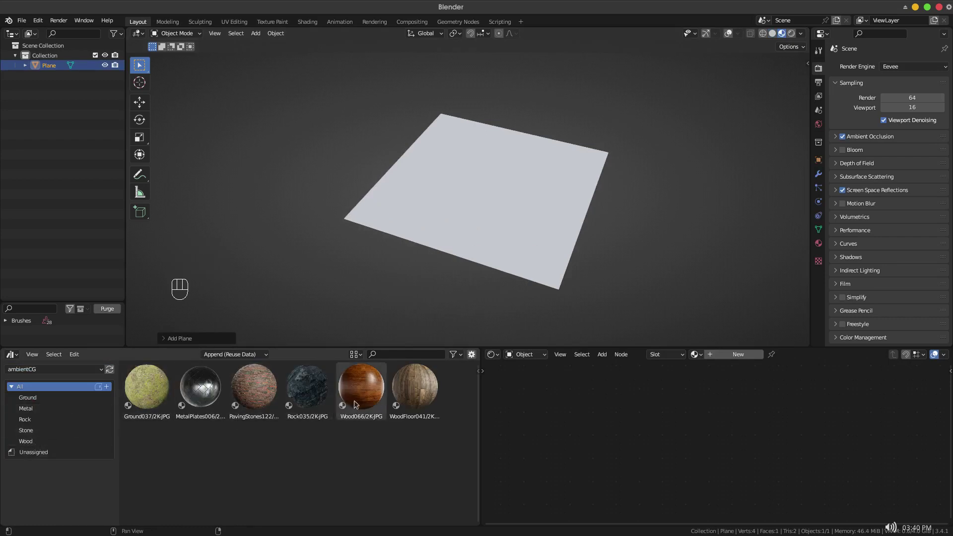
pyautogui.moveTo(414, 392); pyautogui.dragTo(530, 210)
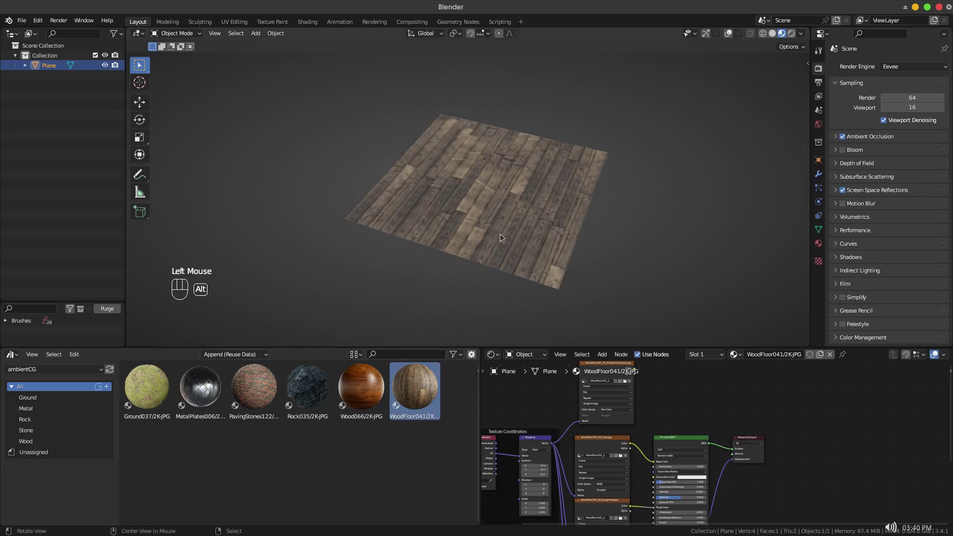
pyautogui.moveTo(499, 233); pyautogui.dragTo(460, 213, button='middle')
pyautogui.scroll(4, 461, 213)
pyautogui.moveTo(474, 220); pyautogui.dragTo(472, 226, button='middle')
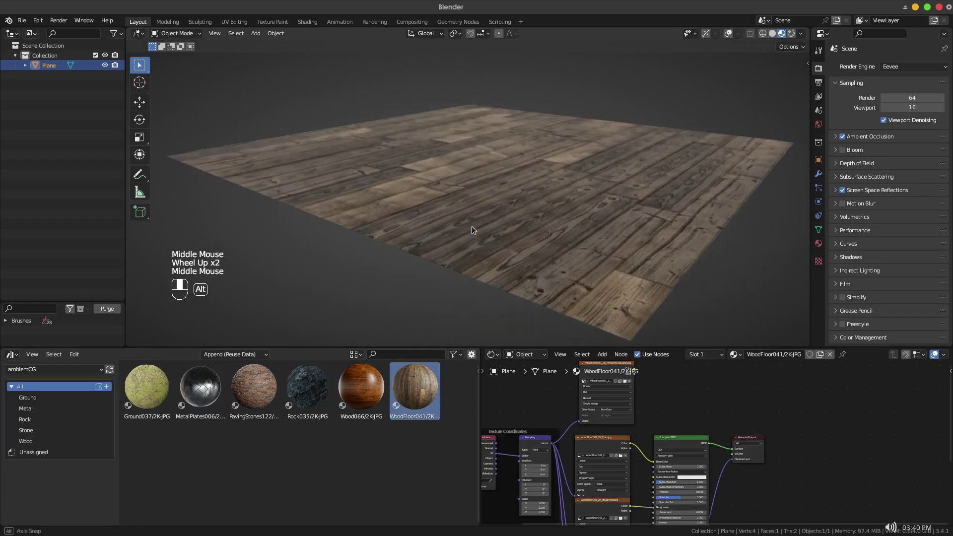
# Cut the link into the Material Output's Displacement input in the WoodFloor041 material and inspect the plane.
pyautogui.keyDown('ctrl'); pyautogui.moveTo(729, 490); pyautogui.dragTo(730, 490, button='right'); pyautogui.keyUp('ctrl')
pyautogui.moveTo(620, 258); pyautogui.dragTo(552, 258, button='middle')
pyautogui.scroll(2, 668, 259)
pyautogui.scroll(-3, 552, 250)
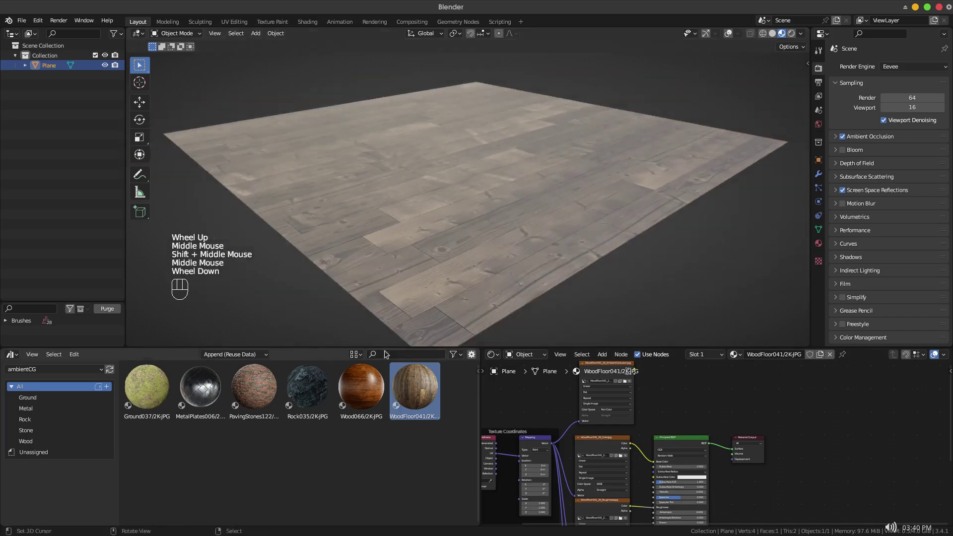
# Apply the Rock035/2K-JPG material from the ambientCG library to the plane and inspect it.
pyautogui.moveTo(308, 388); pyautogui.dragTo(386, 234)
pyautogui.moveTo(536, 206); pyautogui.dragTo(507, 245, button='middle')
pyautogui.scroll(-3, 435, 211)
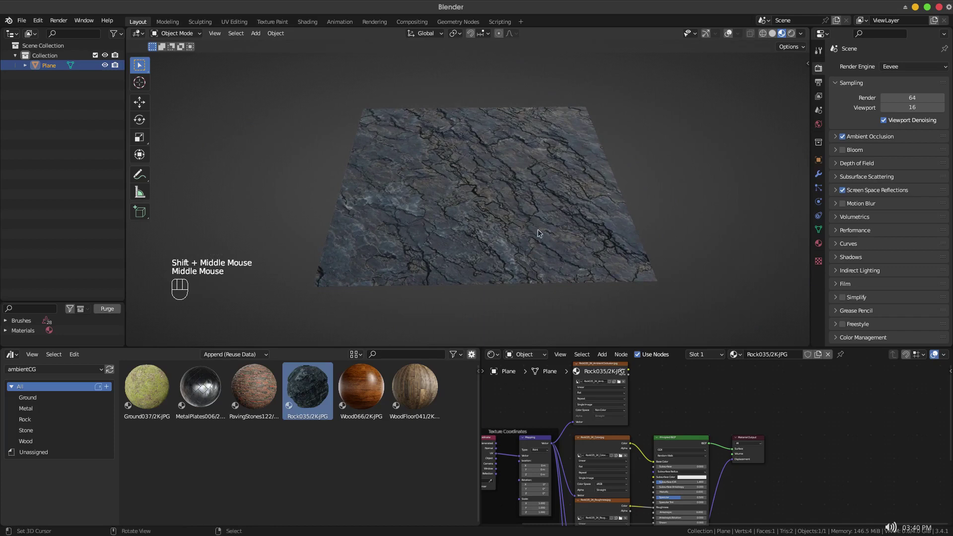
# Apply the MetalPlates006/2K-JPG material to the plane and cut its link to the Displacement output.
pyautogui.moveTo(200, 390); pyautogui.dragTo(456, 239)
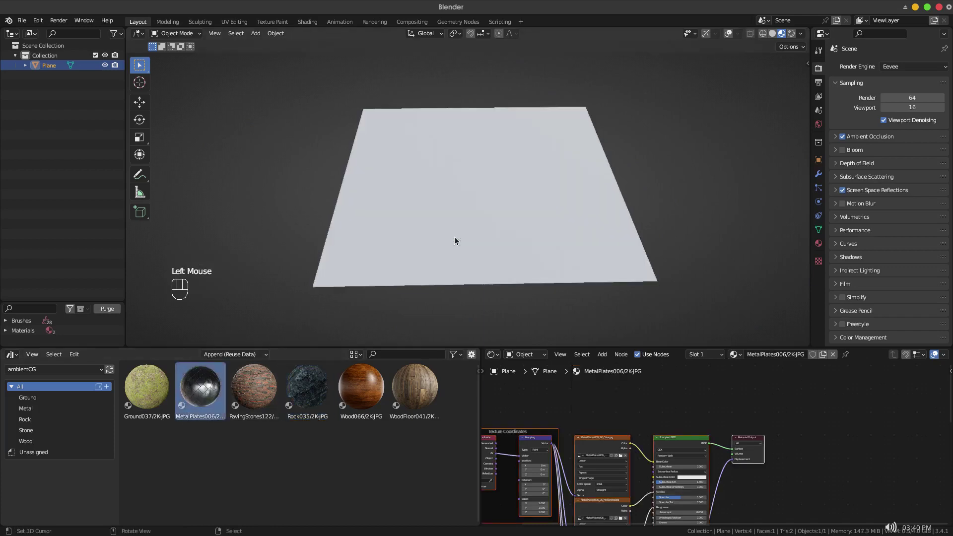
pyautogui.moveTo(459, 244); pyautogui.dragTo(542, 235, button='middle')
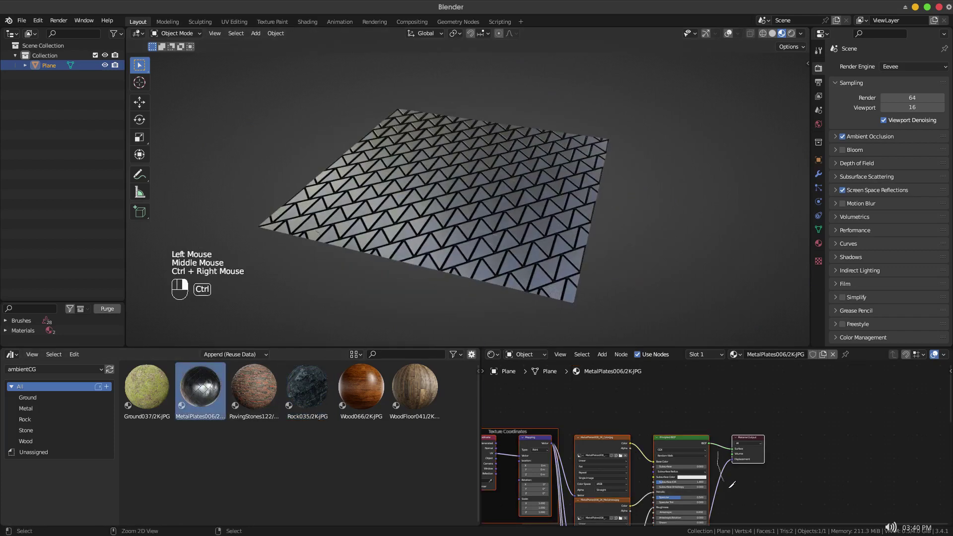
pyautogui.keyDown('ctrl'); pyautogui.moveTo(731, 484); pyautogui.dragTo(732, 485, button='right'); pyautogui.keyUp('ctrl')
pyautogui.moveTo(566, 240); pyautogui.dragTo(484, 230, button='middle')
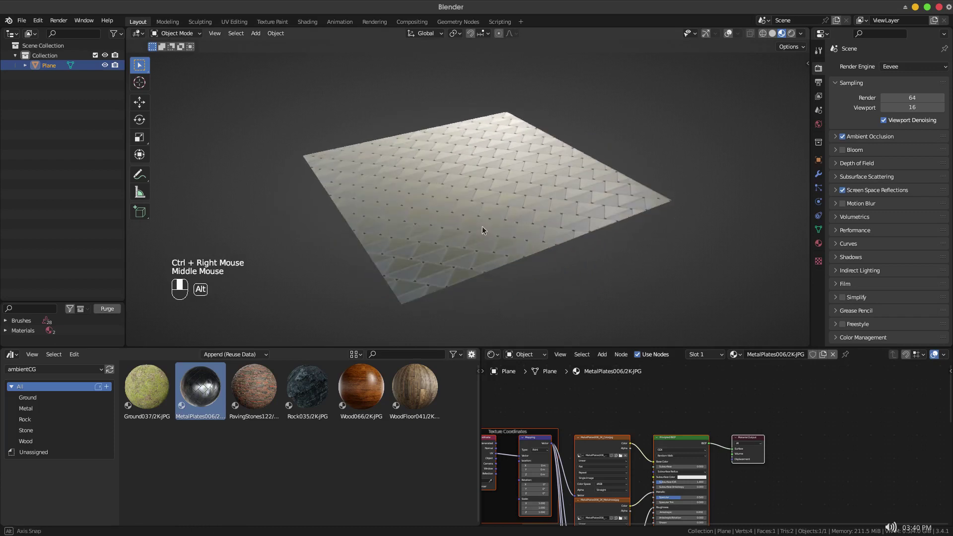
# Try the Ground037/2K-JPG material on the plane, and replace it with PavingStones122/2K-JPG.
pyautogui.moveTo(147, 387); pyautogui.dragTo(467, 248)
pyautogui.keyDown('alt'); pyautogui.moveTo(496, 218); pyautogui.dragTo(660, 258, button='middle'); pyautogui.keyUp('alt')
pyautogui.moveTo(254, 387); pyautogui.dragTo(435, 210)
pyautogui.keyDown('alt'); pyautogui.moveTo(445, 207); pyautogui.dragTo(493, 181, button='middle'); pyautogui.keyUp('alt')
pyautogui.scroll(1, 445, 198)
# Rotate the plane 90 degrees about the global X axis so it stands upright, and deselect it.
pyautogui.rightClick(493, 180)
pyautogui.press('r')
pyautogui.write('x')
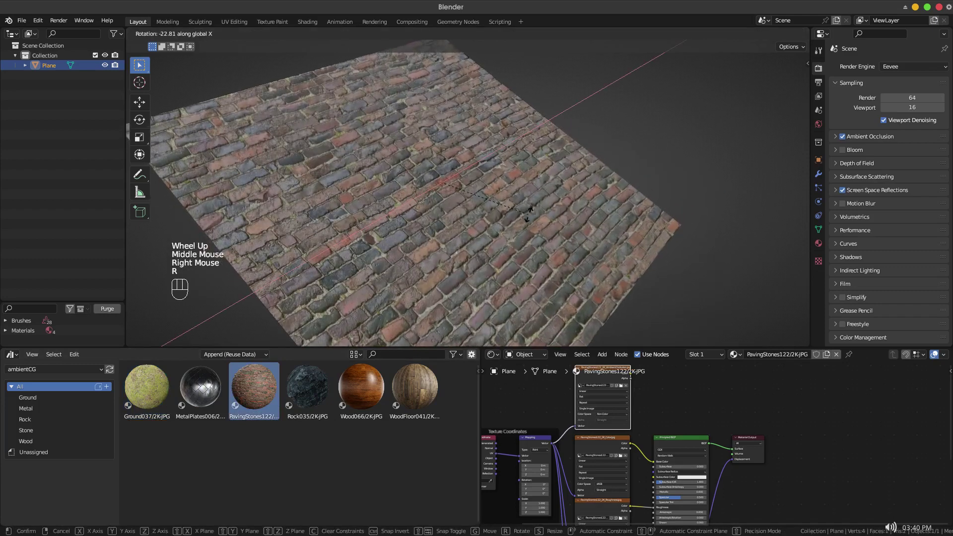
pyautogui.write('90')
pyautogui.press('Return')
pyautogui.moveTo(443, 172); pyautogui.dragTo(229, 162, button='middle')
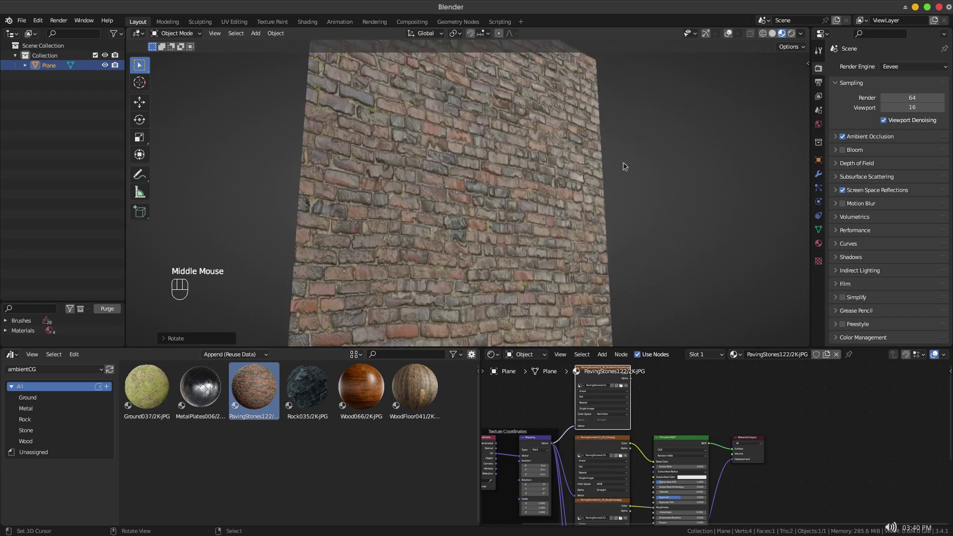
pyautogui.rightClick(675, 162)
# Inspect the paving stones on the upright plane up close and apply the Wood066/2K-JPG material to it instead.
pyautogui.scroll(4, 610, 175)
pyautogui.scroll(1, 587, 151)
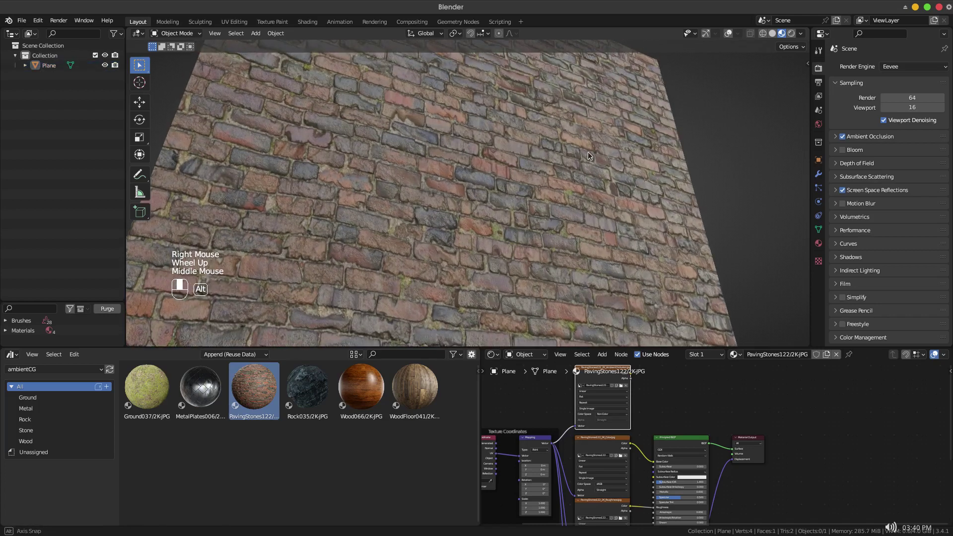
pyautogui.scroll(-2, 584, 165)
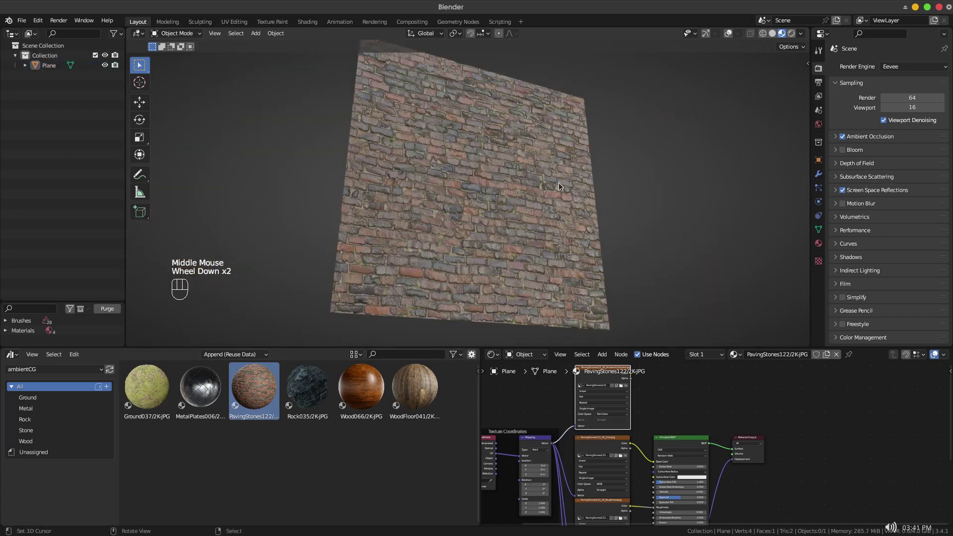
pyautogui.moveTo(559, 185); pyautogui.dragTo(527, 183, button='middle')
pyautogui.moveTo(361, 387); pyautogui.dragTo(483, 253)
pyautogui.moveTo(483, 253); pyautogui.dragTo(514, 266, button='middle')
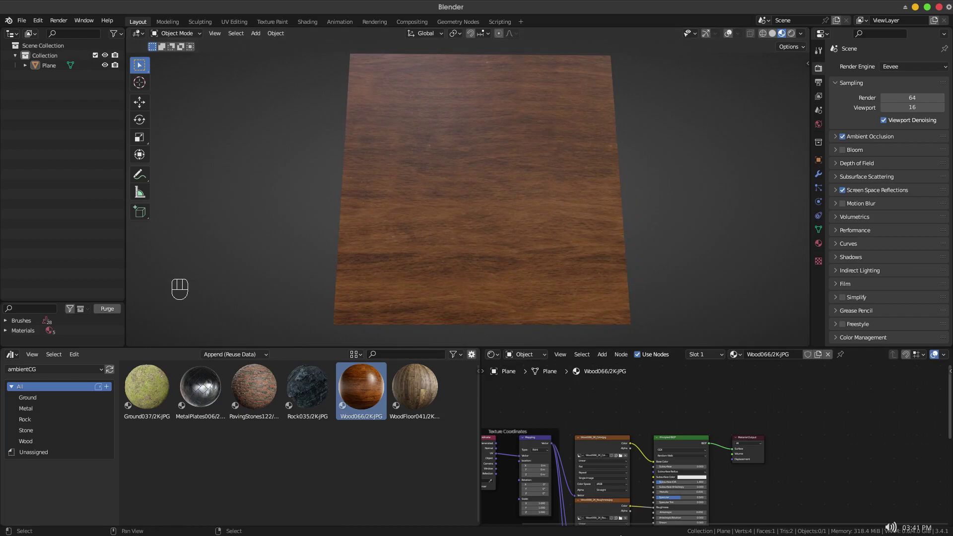
# Switch to the browser and open the list of all ambientCG assets to look through it.
pyautogui.click(529, 527)
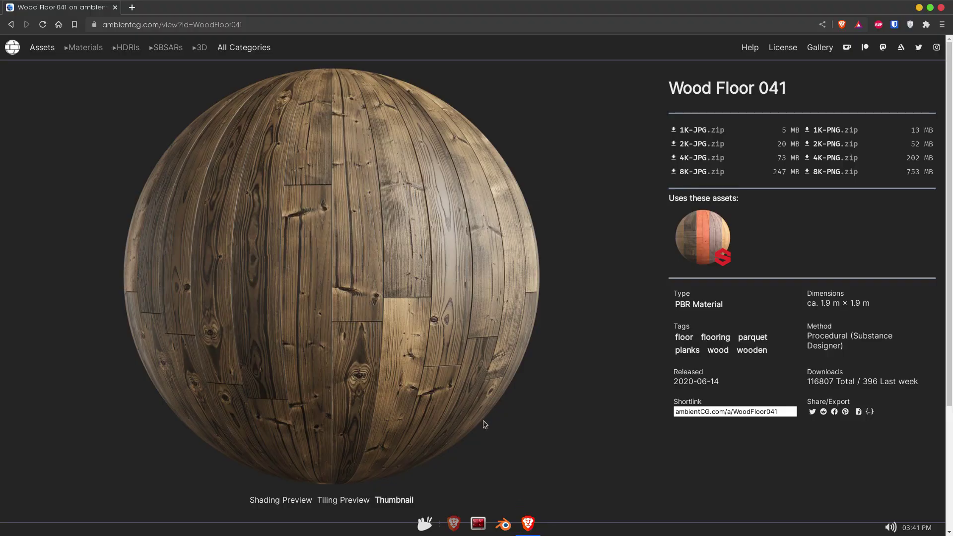
pyautogui.click(13, 54)
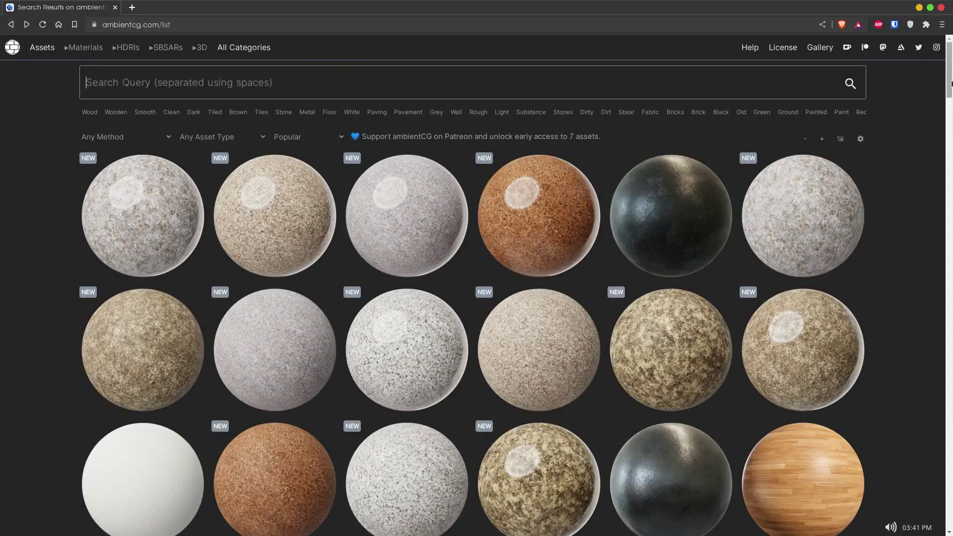
pyautogui.moveTo(947, 72); pyautogui.dragTo(931, 51)
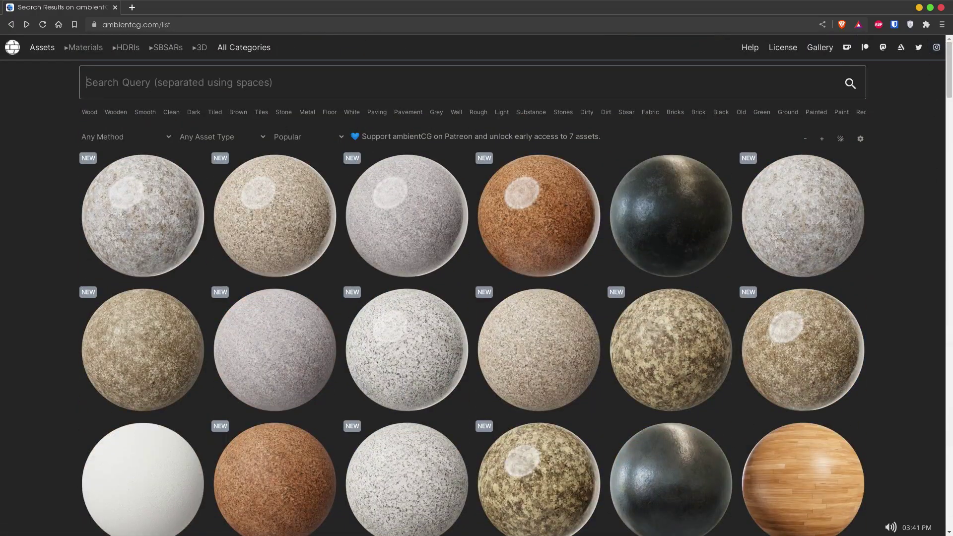